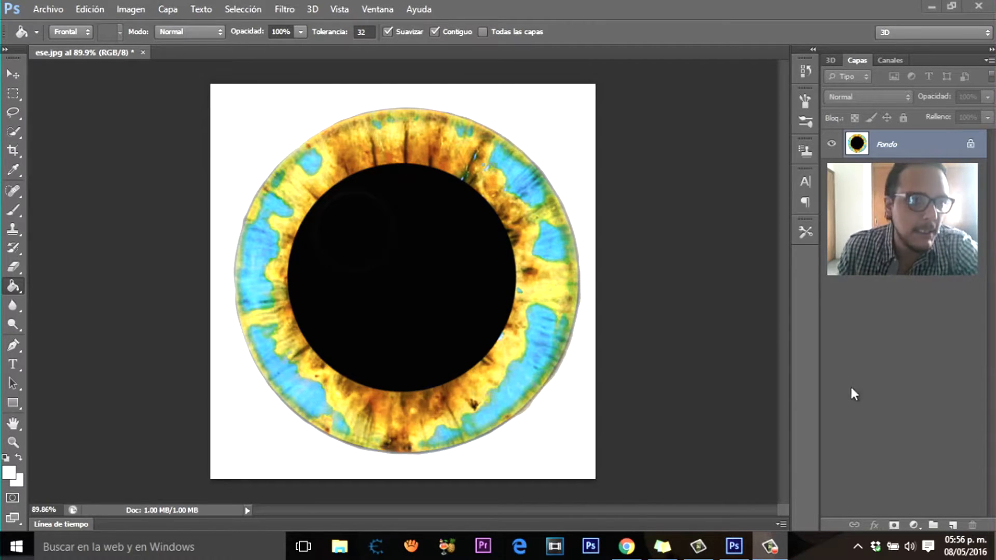
# Step: Open Replace Color on the eye image and set the tolerance to 164
pyautogui.click(130, 12)
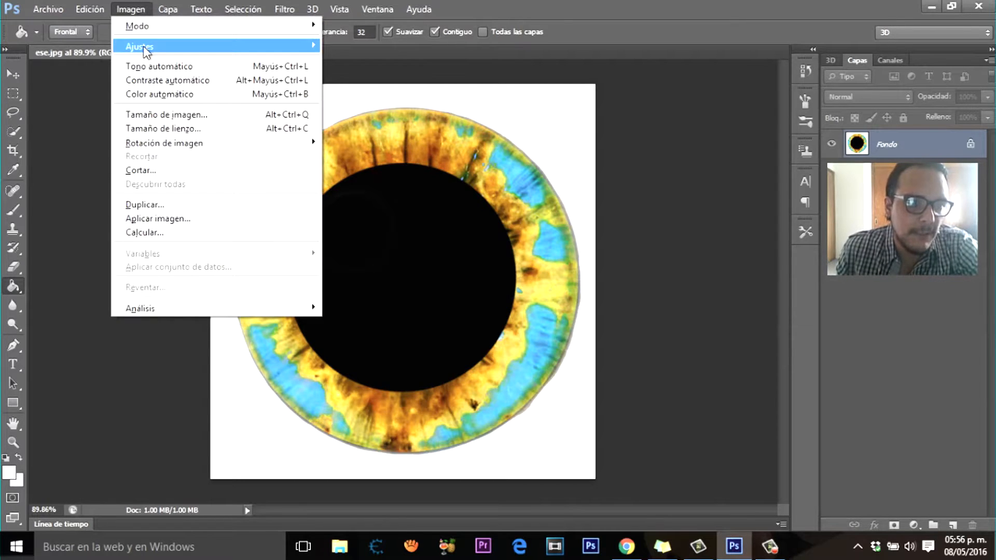
pyautogui.moveTo(147, 48)
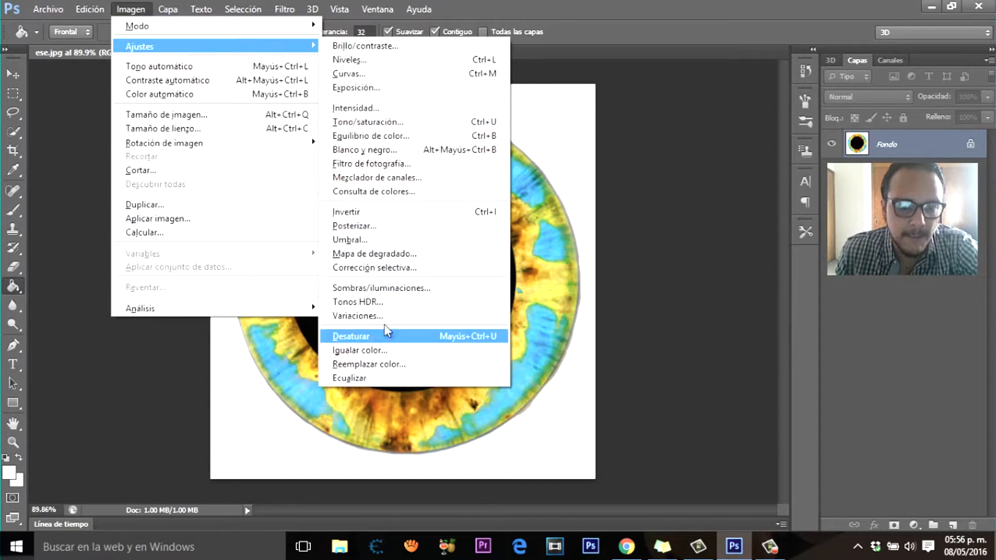
pyautogui.click(380, 366)
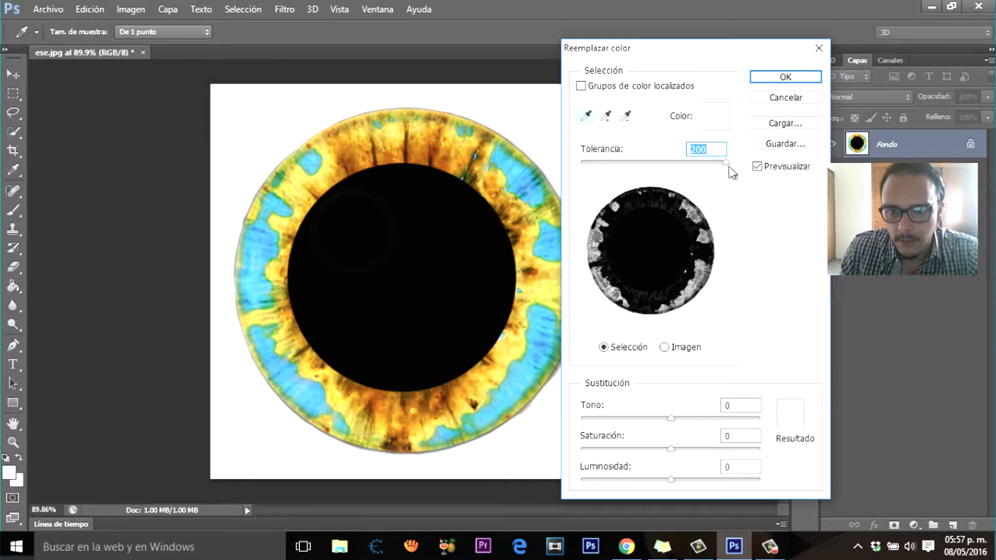
pyautogui.moveTo(725, 166); pyautogui.dragTo(695, 170)
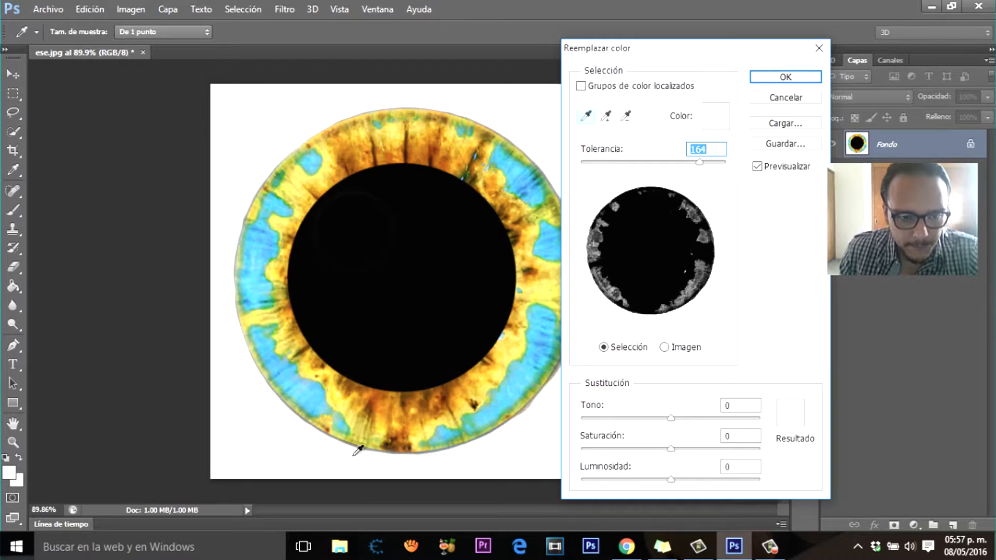
# Step: Sample the light-blue patch at the iris's lower-left and set its replacement colour to green 62cd38
pyautogui.click(318, 393)
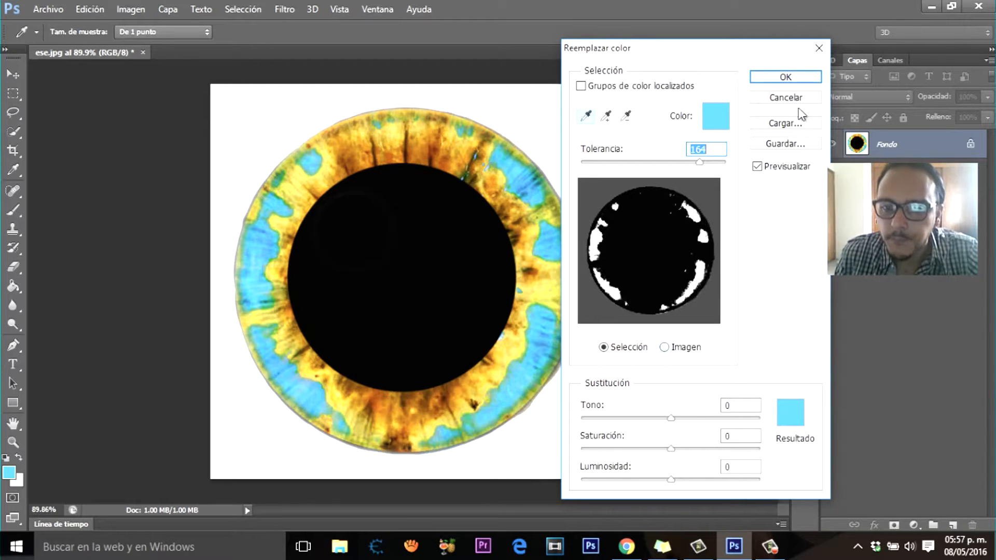
pyautogui.click(790, 413)
pyautogui.moveTo(745, 292); pyautogui.dragTo(745, 322)
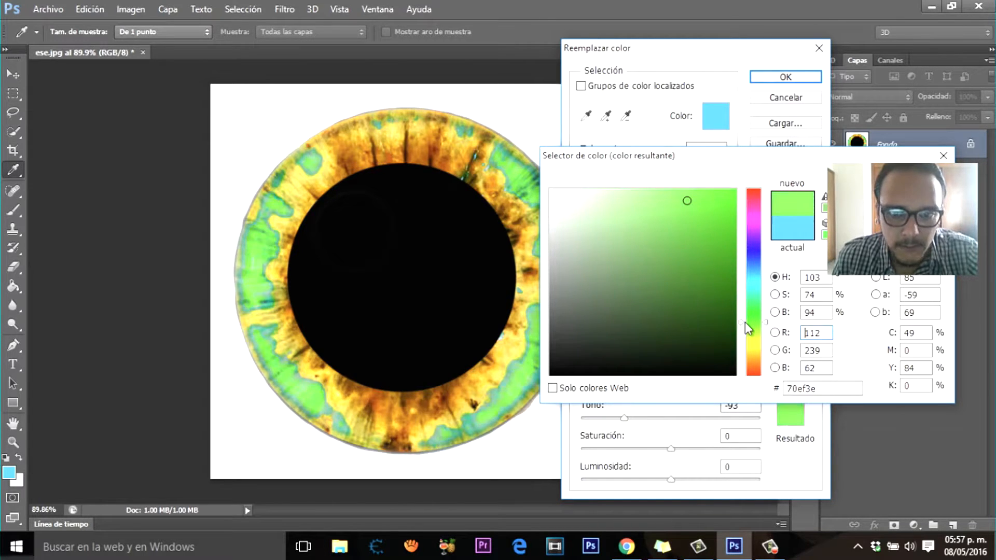
pyautogui.moveTo(687, 201)
pyautogui.mouseDown()
pyautogui.moveTo(688, 242)
pyautogui.moveTo(686, 212)
pyautogui.moveTo(685, 227)
pyautogui.mouseUp()
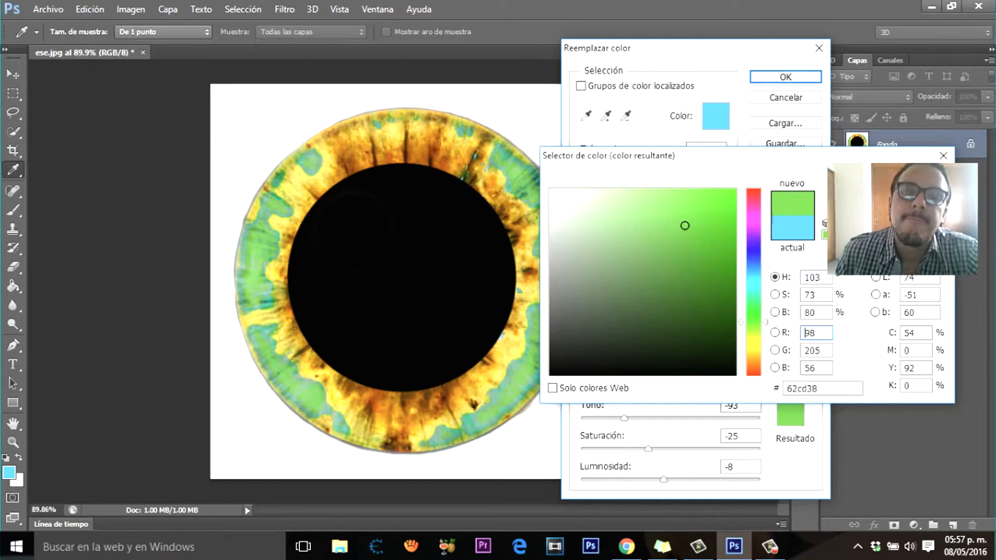
pyautogui.press('Return')
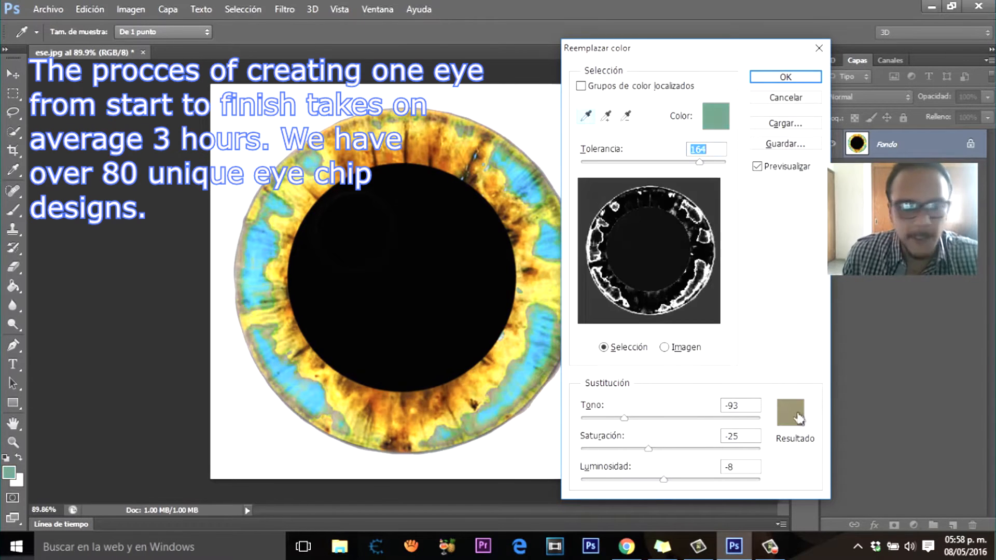
# Step: Use the sampled teal border tone around the blue patches and set its replacement colour to green 74be4f
pyautogui.click(793, 415)
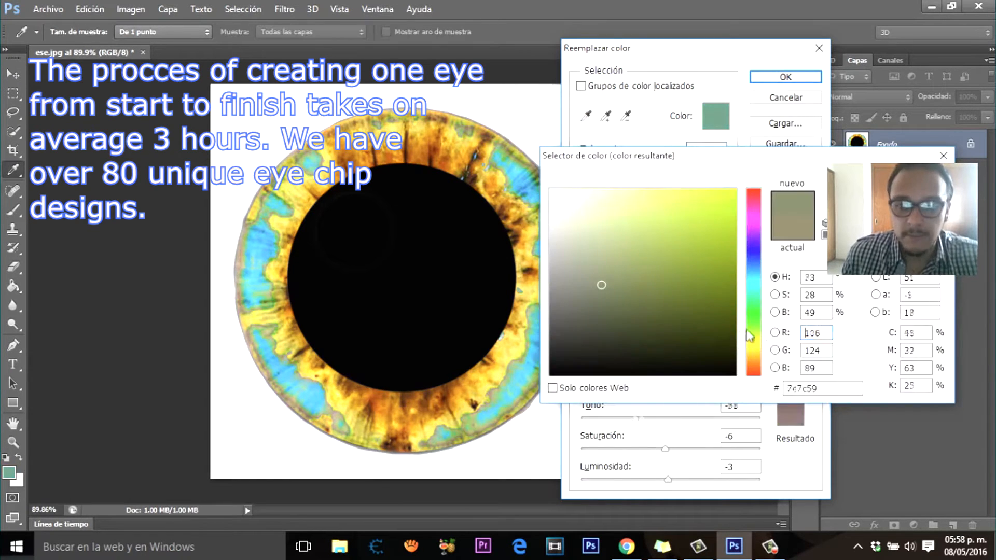
pyautogui.click(753, 323)
pyautogui.click(687, 281)
pyautogui.moveTo(688, 281); pyautogui.dragTo(659, 236)
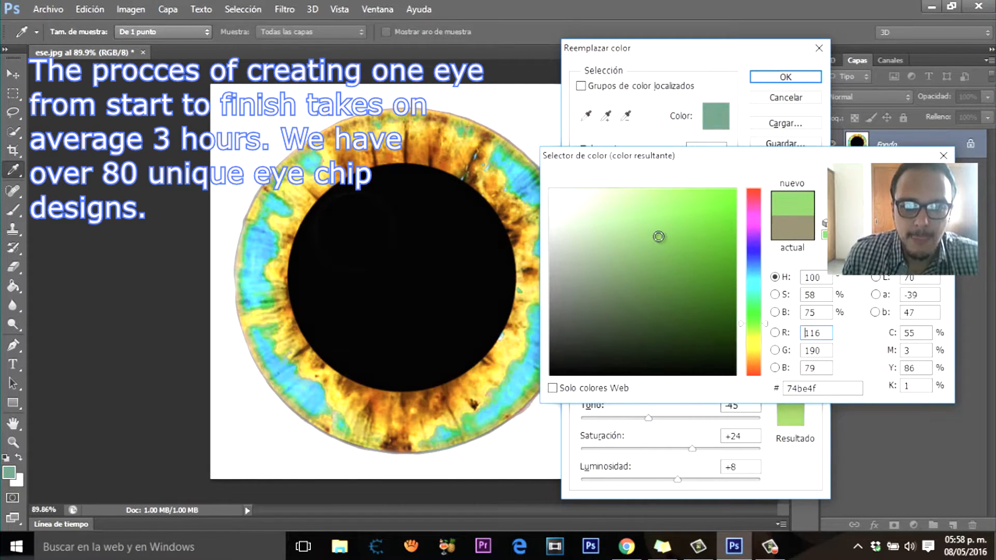
pyautogui.press('Return')
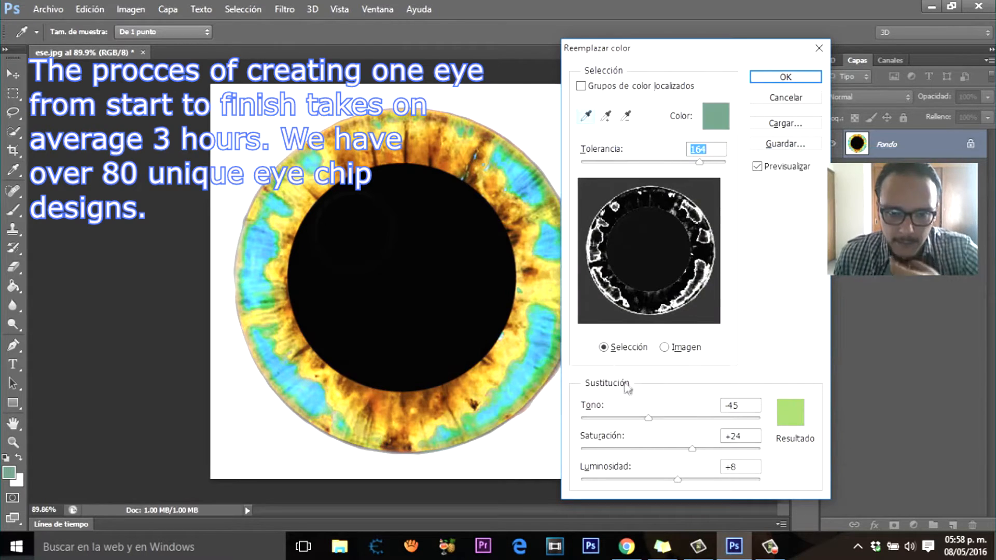
# Step: Resample the lower-left blue patch, give it a pale green replacement colour, and move the dialog clear of the eye
pyautogui.click(322, 402)
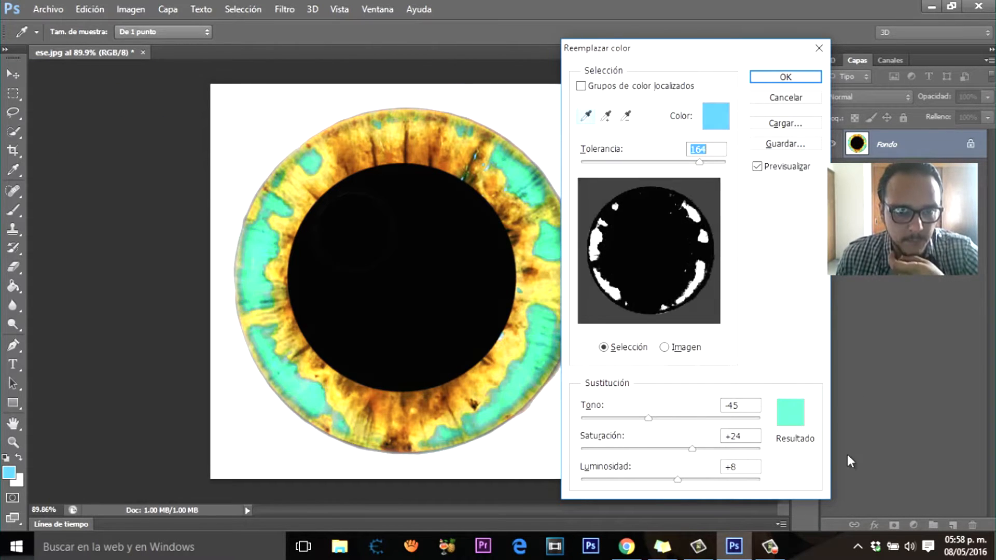
pyautogui.click(790, 413)
pyautogui.moveTo(693, 262); pyautogui.dragTo(605, 212)
pyautogui.click(908, 181)
pyautogui.moveTo(727, 50); pyautogui.dragTo(830, 76)
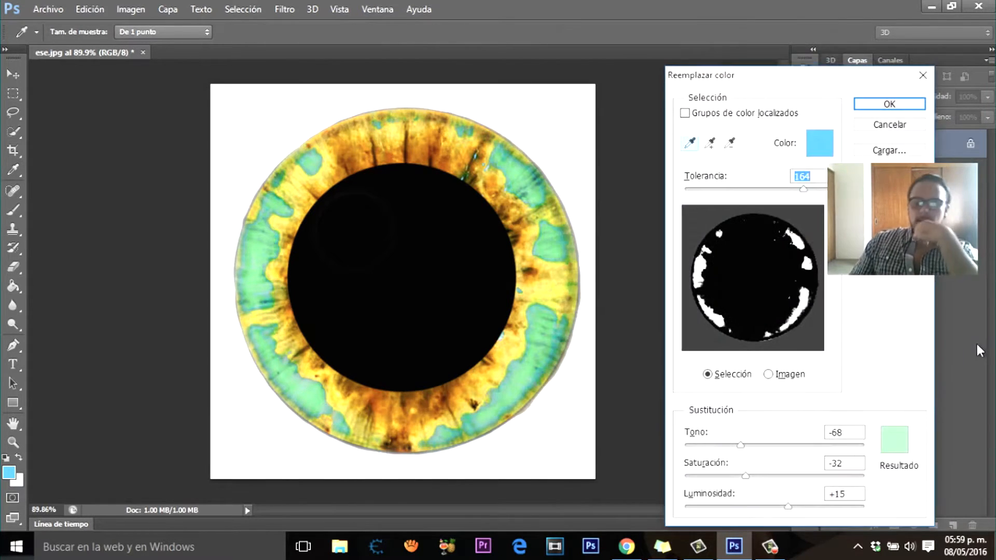
# Step: Sample the orange-brown area above the pupil and set its replacement colour to near-black 100800
pyautogui.click(431, 145)
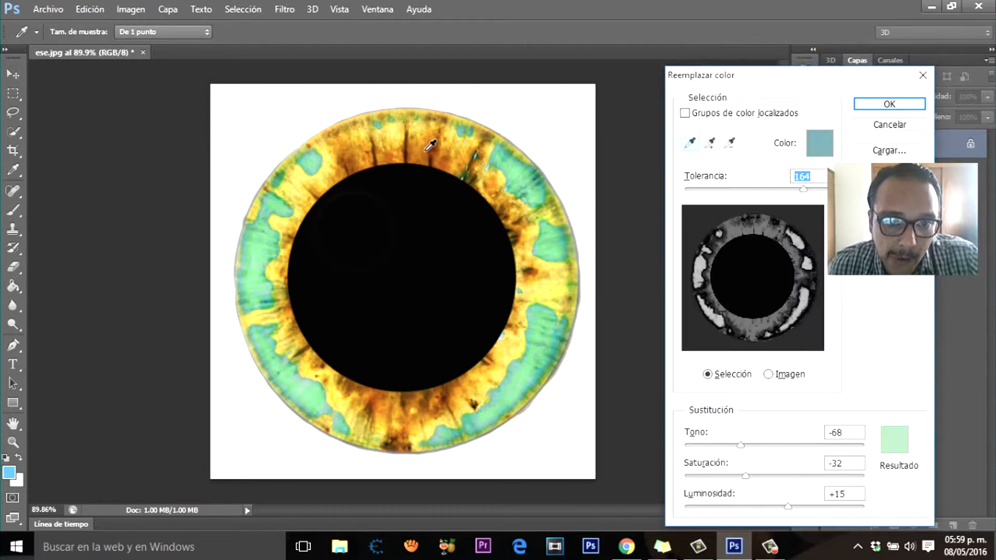
pyautogui.click(897, 445)
pyautogui.moveTo(753, 332); pyautogui.dragTo(752, 356)
pyautogui.moveTo(663, 265); pyautogui.dragTo(735, 364)
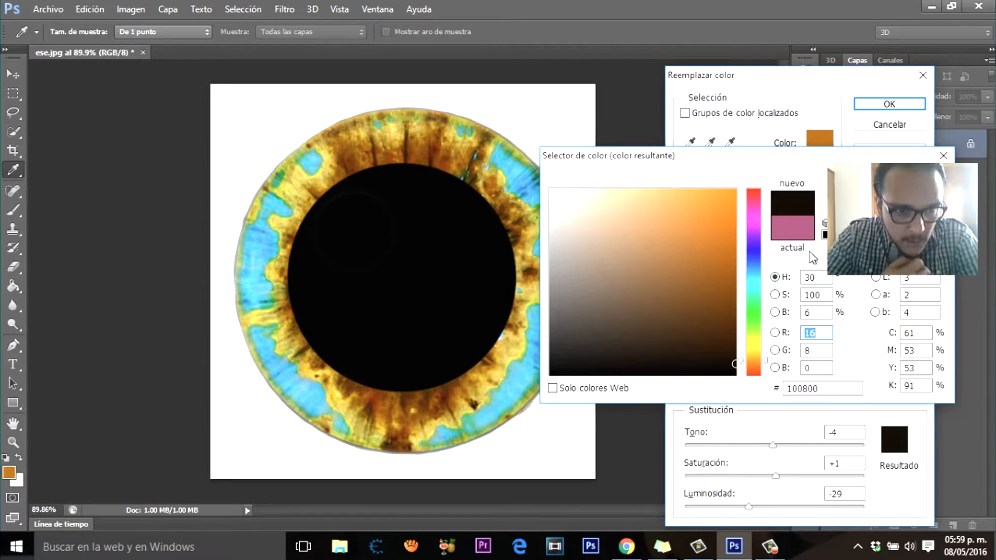
pyautogui.press('Return')
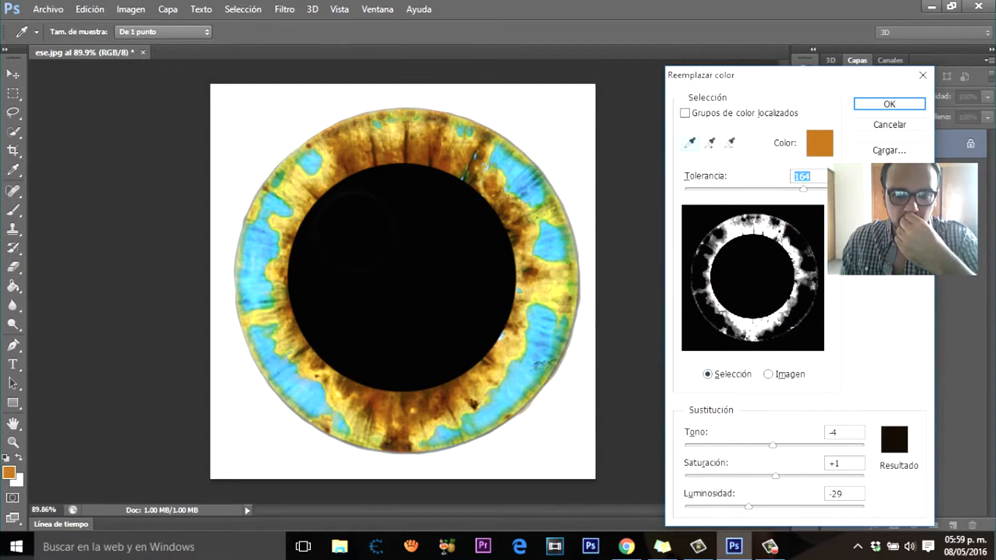
# Step: Sample the lower-right blue patch and set a light green replacement with hue -78, saturation -26 and lightness +15
pyautogui.click(533, 369)
pyautogui.click(894, 439)
pyautogui.click(747, 317)
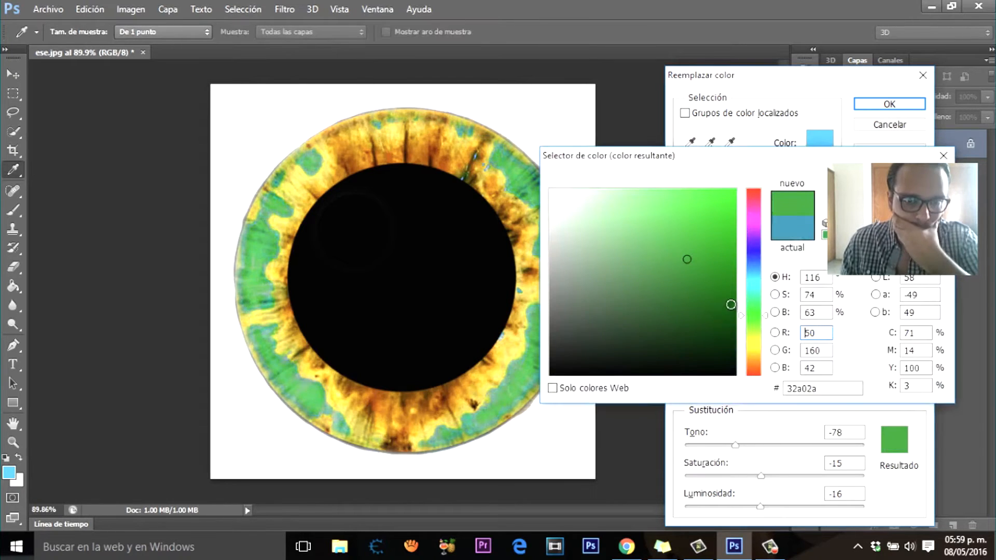
pyautogui.moveTo(687, 259); pyautogui.dragTo(610, 217)
pyautogui.press('Return')
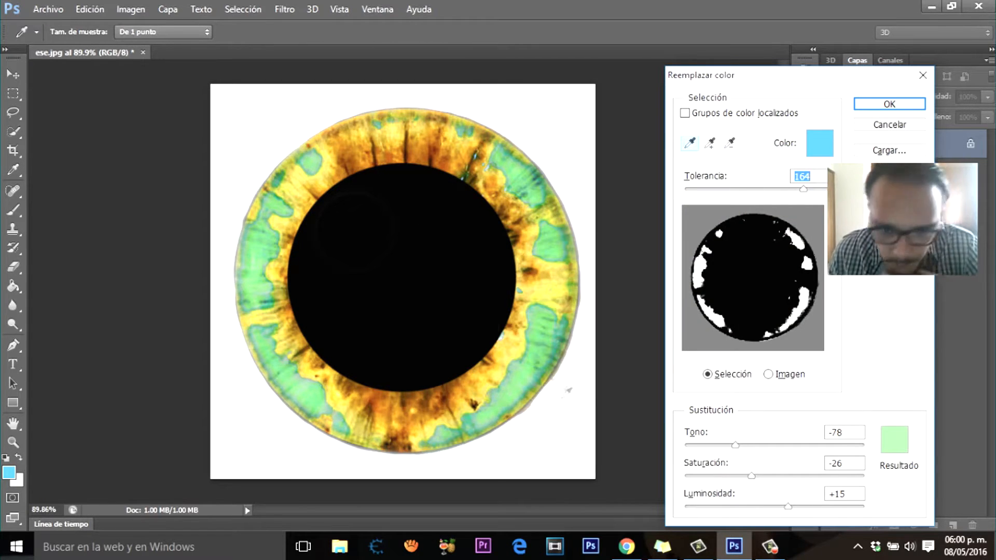
# Step: Resample several spots on the iris's blue patches, finishing with a dark teal tone in the upper-right patch
pyautogui.click(556, 352)
pyautogui.click(275, 243)
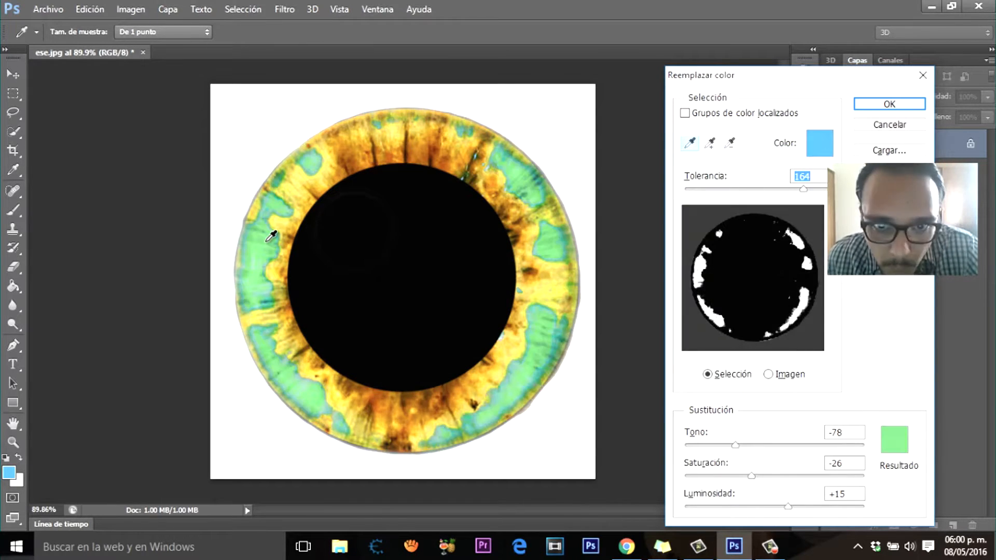
pyautogui.click(539, 175)
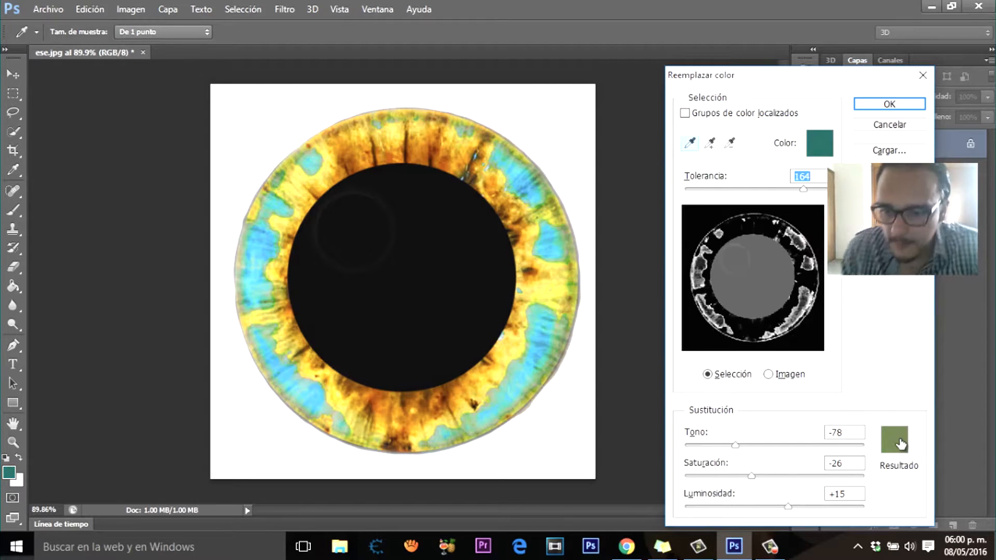
# Step: Set the replacement colour for the sampled dark teal to green 0c960c
pyautogui.click(900, 443)
pyautogui.moveTo(630, 289); pyautogui.dragTo(625, 245)
pyautogui.moveTo(743, 331); pyautogui.dragTo(743, 321)
pyautogui.moveTo(673, 269); pyautogui.dragTo(669, 244)
pyautogui.moveTo(754, 321); pyautogui.dragTo(753, 332)
pyautogui.moveTo(669, 245); pyautogui.dragTo(697, 243)
pyautogui.moveTo(754, 332); pyautogui.dragTo(754, 313)
pyautogui.moveTo(698, 243); pyautogui.dragTo(720, 265)
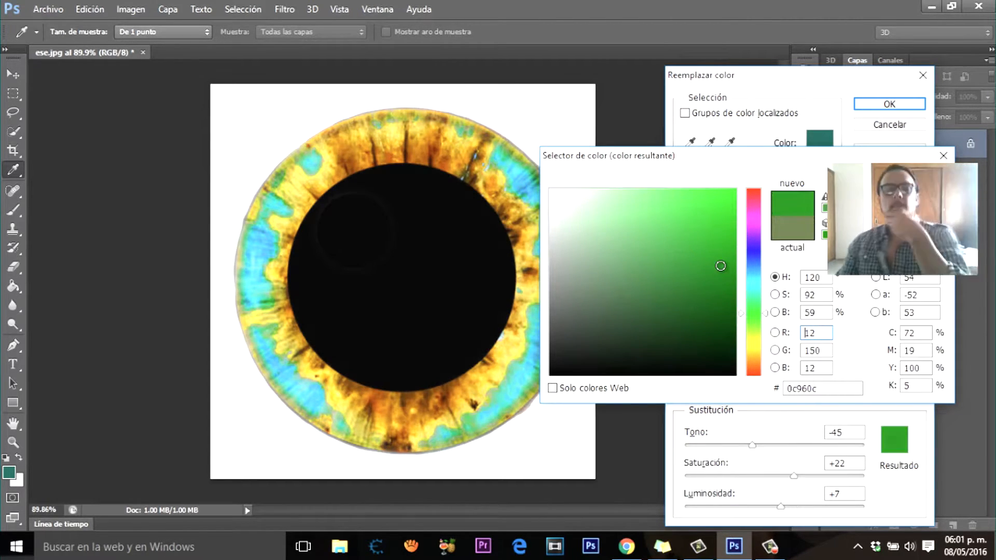
pyautogui.press('Return')
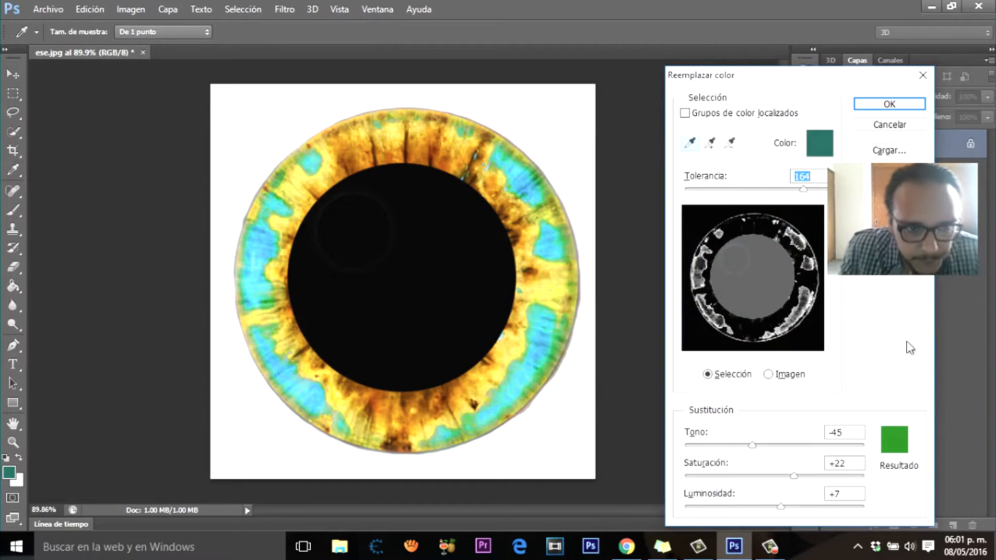
# Step: Sample the pale green border beside the lower-left blue patch as the colour to replace
pyautogui.click(306, 404)
pyautogui.click(310, 403)
pyautogui.click(338, 417)
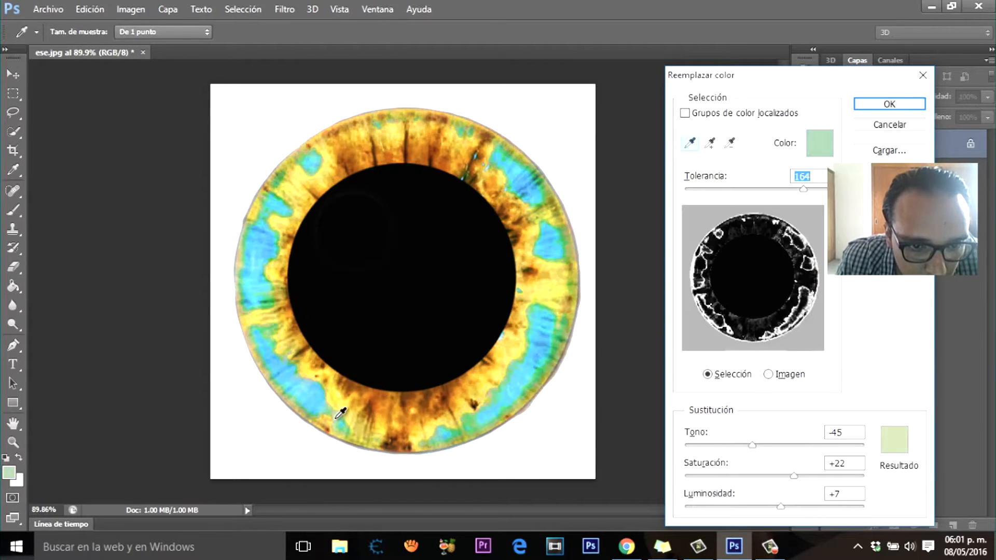
# Step: Set the replacement colour to green 6fcd71 and apply the colour replacement to the iris
pyautogui.click(896, 445)
pyautogui.moveTo(746, 333); pyautogui.dragTo(753, 292)
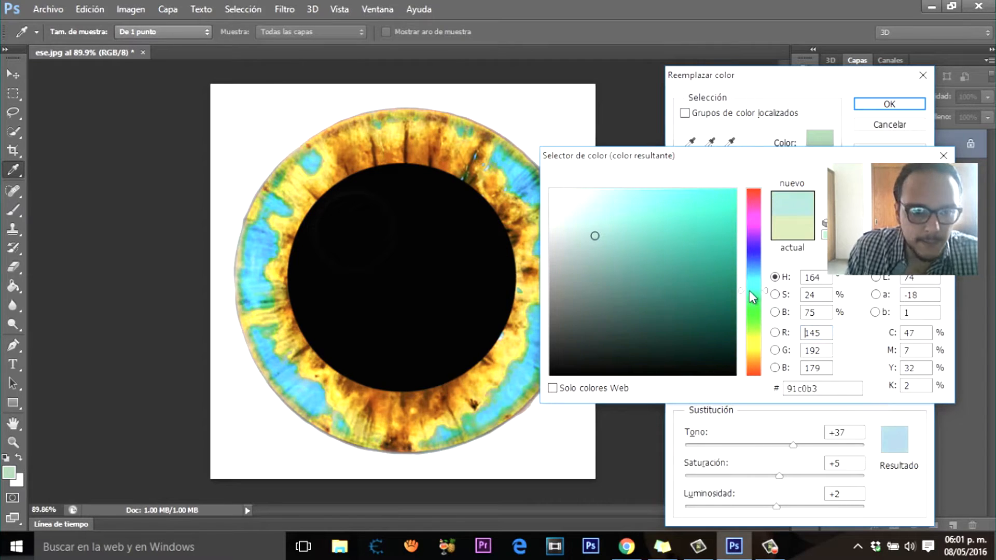
pyautogui.click(569, 220)
pyautogui.moveTo(571, 233)
pyautogui.mouseDown()
pyautogui.moveTo(598, 266)
pyautogui.moveTo(646, 201)
pyautogui.moveTo(636, 223)
pyautogui.mouseUp()
pyautogui.click(754, 313)
pyautogui.moveTo(798, 160)
pyautogui.mouseDown()
pyautogui.moveTo(879, 412)
pyautogui.moveTo(856, 222)
pyautogui.mouseUp()
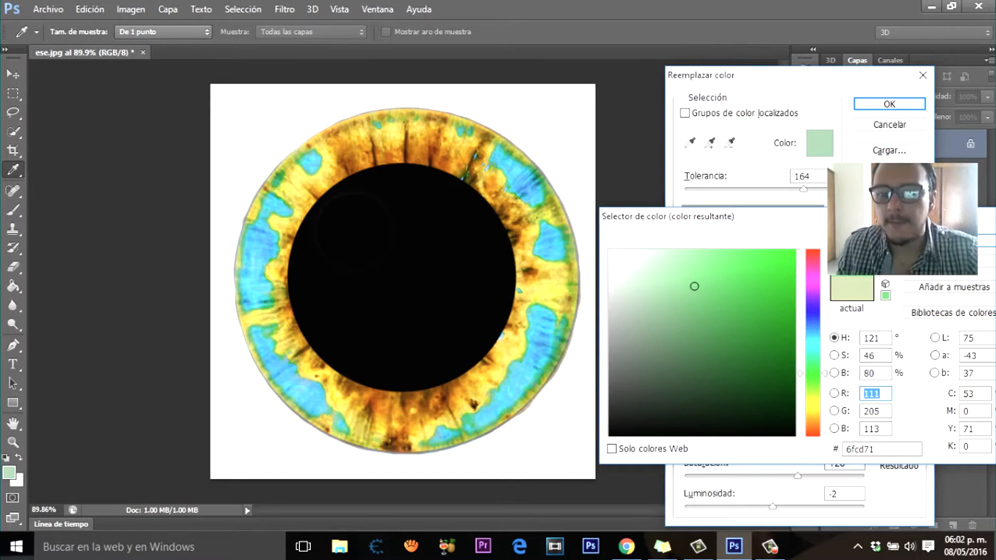
pyautogui.press('Return')
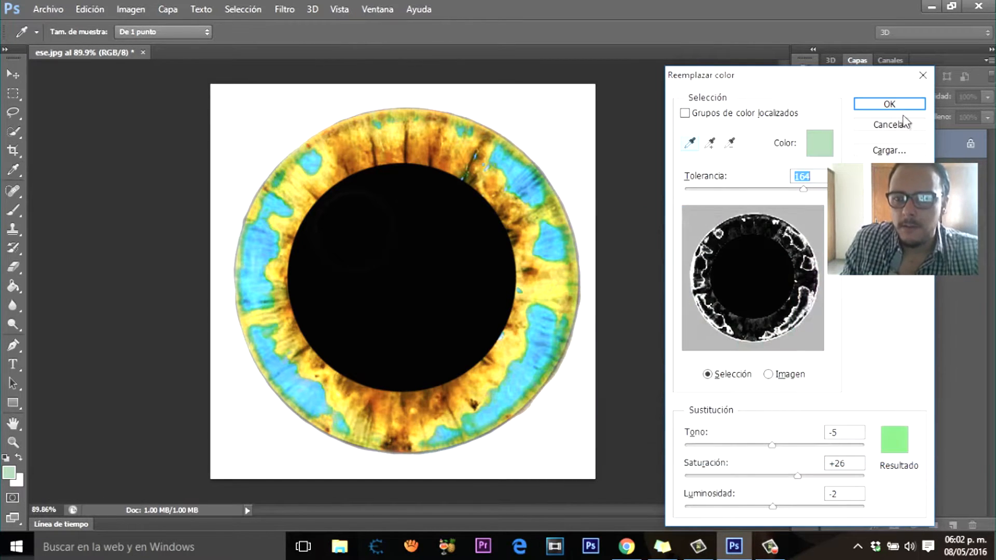
pyautogui.click(889, 104)
pyautogui.press('g')
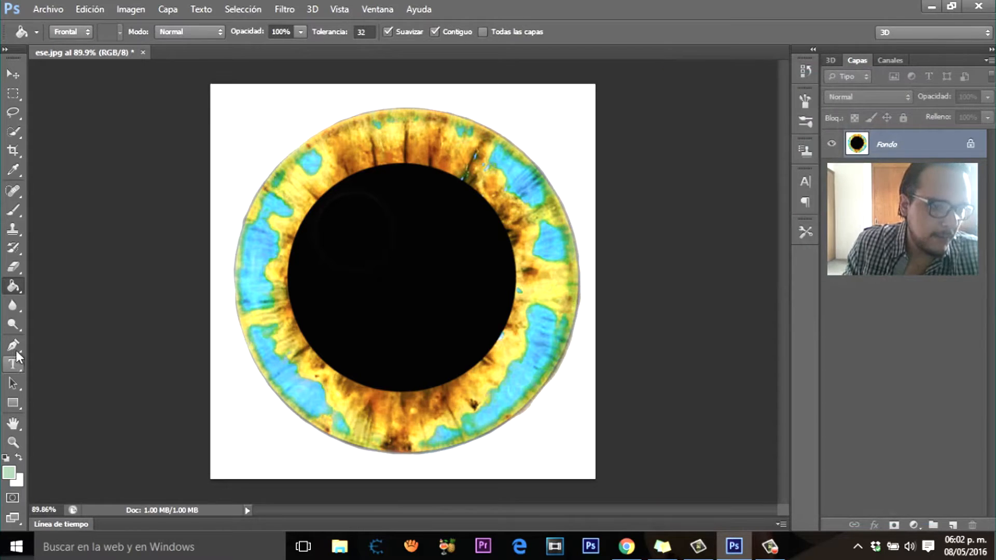
# Step: Lighten the iris's blue patches with the Dodge tool, using a 68 px brush at 100% exposure on midtones
pyautogui.moveTo(15, 327); pyautogui.dragTo(67, 329)
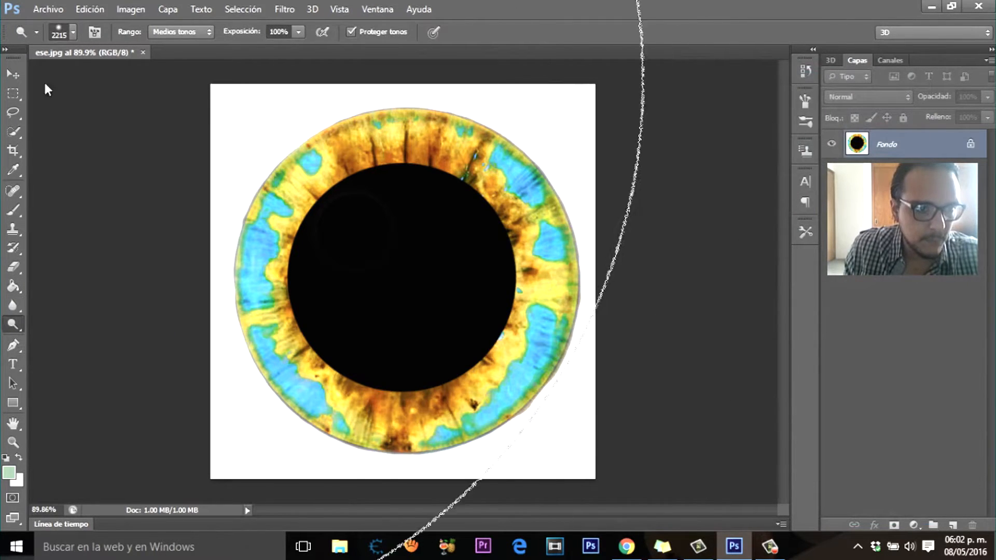
pyautogui.click(74, 33)
pyautogui.moveTo(95, 78); pyautogui.dragTo(68, 79)
pyautogui.moveTo(311, 400)
pyautogui.mouseDown()
pyautogui.moveTo(255, 297)
pyautogui.moveTo(253, 257)
pyautogui.moveTo(266, 240)
pyautogui.mouseUp()
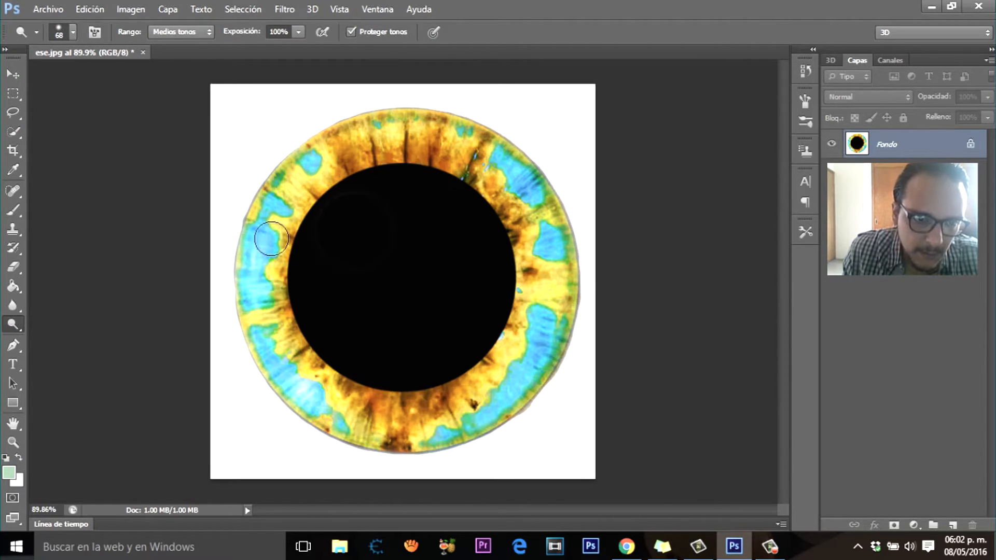
pyautogui.moveTo(455, 434)
pyautogui.mouseDown()
pyautogui.moveTo(475, 428)
pyautogui.moveTo(514, 389)
pyautogui.moveTo(540, 326)
pyautogui.moveTo(544, 392)
pyautogui.moveTo(556, 349)
pyautogui.moveTo(534, 337)
pyautogui.moveTo(546, 360)
pyautogui.moveTo(464, 431)
pyautogui.mouseUp()
pyautogui.moveTo(551, 251)
pyautogui.mouseDown()
pyautogui.moveTo(524, 186)
pyautogui.moveTo(499, 158)
pyautogui.moveTo(508, 167)
pyautogui.mouseUp()
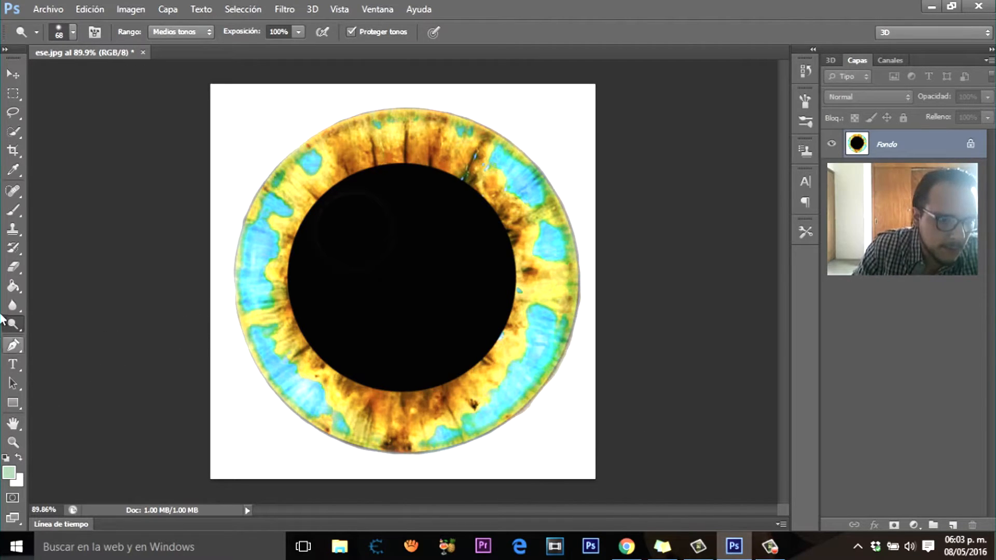
# Step: Darken the iris's lower outer edge with the Burn tool, using a 65 px brush at 50% exposure
pyautogui.rightClick(13, 325)
pyautogui.click(68, 336)
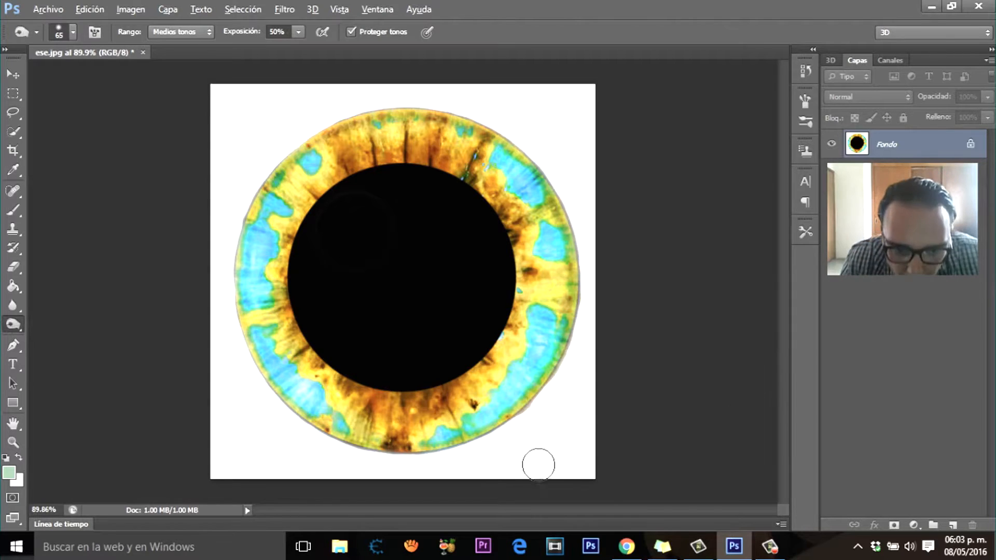
pyautogui.scroll(2, 540, 441)
pyautogui.moveTo(560, 374)
pyautogui.mouseDown()
pyautogui.moveTo(441, 436)
pyautogui.moveTo(429, 455)
pyautogui.moveTo(363, 467)
pyautogui.mouseUp()
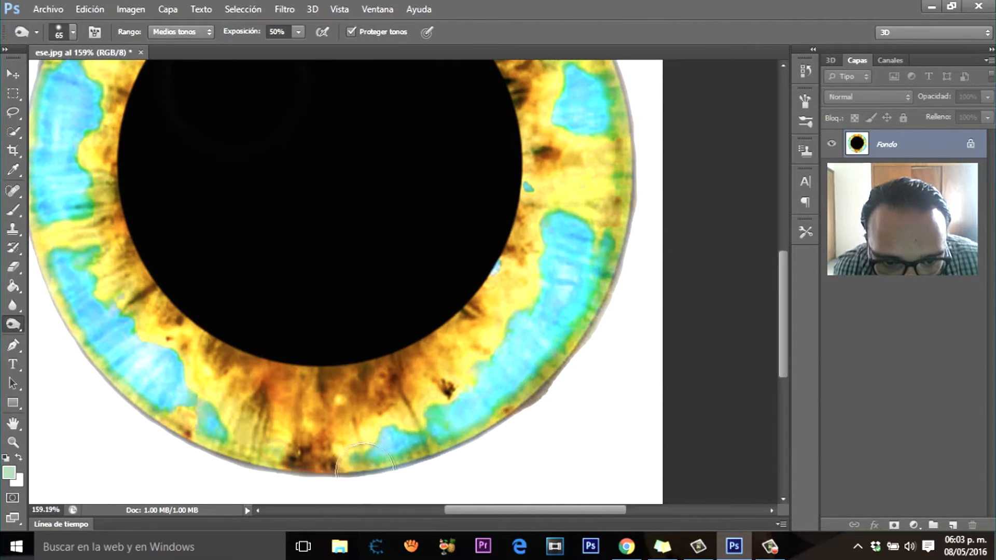
pyautogui.scroll(-5, 623, 308)
# Step: Try to lighten the small blue patch on the iris's right side with the 68 px Dodge tool
pyautogui.rightClick(12, 324)
pyautogui.click(67, 322)
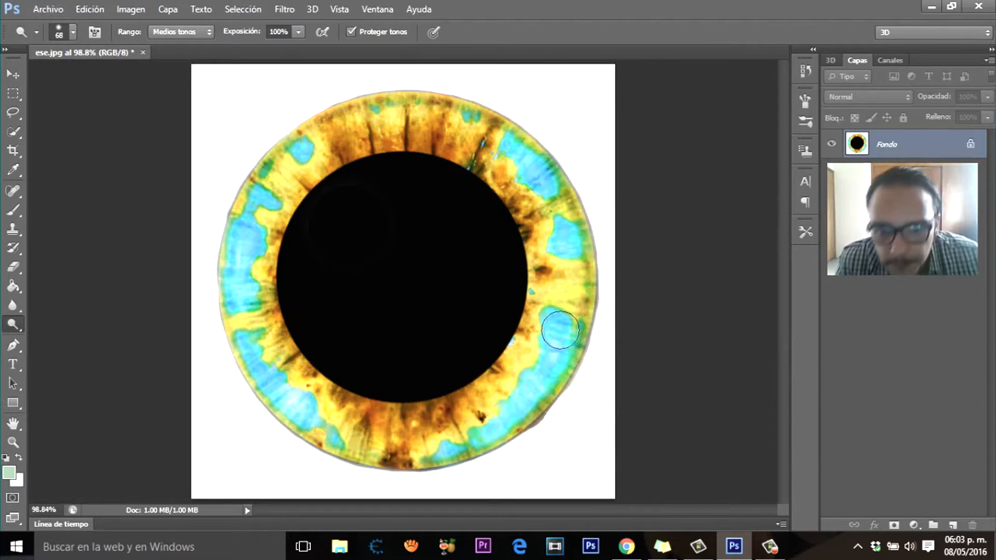
pyautogui.moveTo(561, 224); pyautogui.dragTo(578, 249)
# Step: Undo the last Dodge strokes on the iris's right side by stepping back through the history
pyautogui.click(89, 9)
pyautogui.click(140, 41)
pyautogui.click(89, 9)
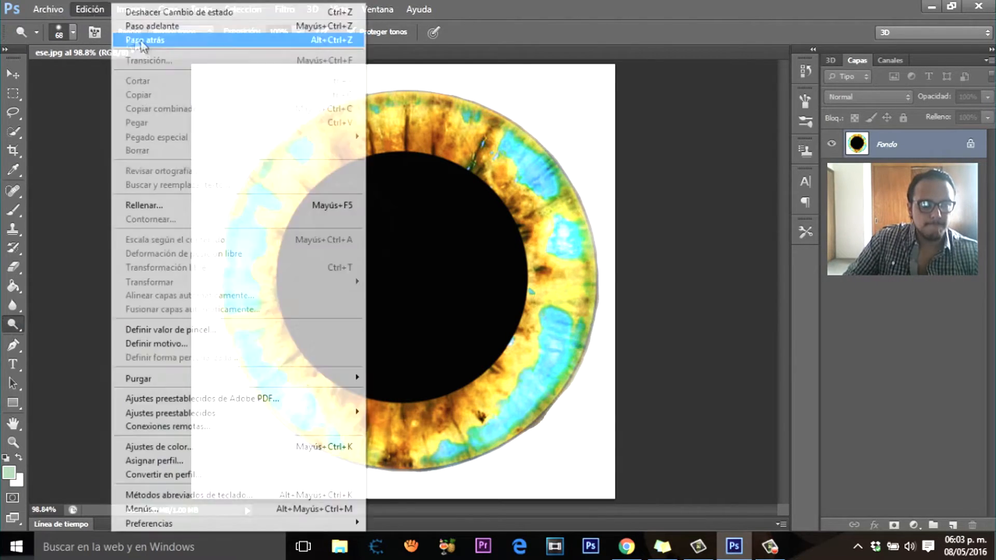
pyautogui.click(124, 42)
pyautogui.click(90, 10)
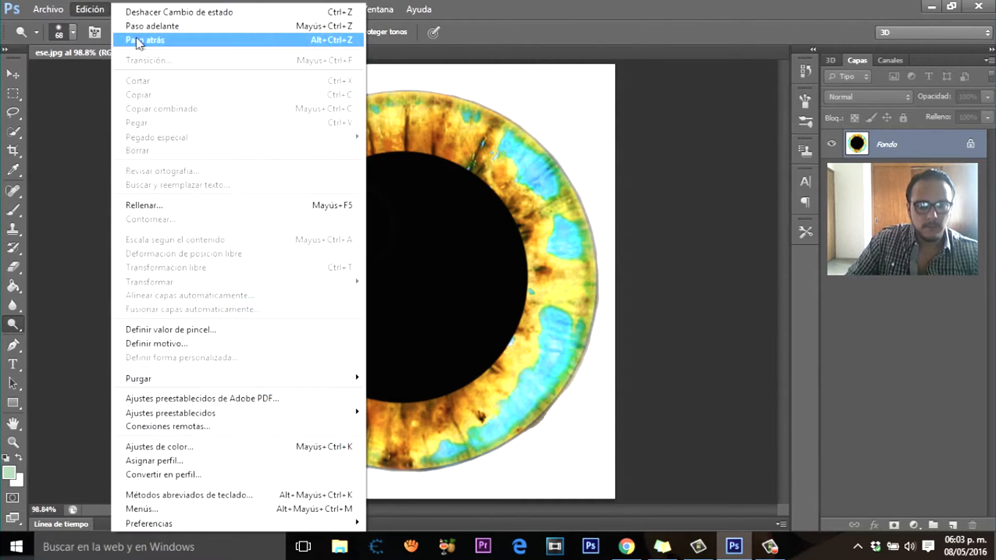
pyautogui.click(136, 39)
# Step: Darken the iris's outer edge on the right, upper left and lower left with the 65 px Burn tool at 50% exposure
pyautogui.hotkey('shift', 'o')
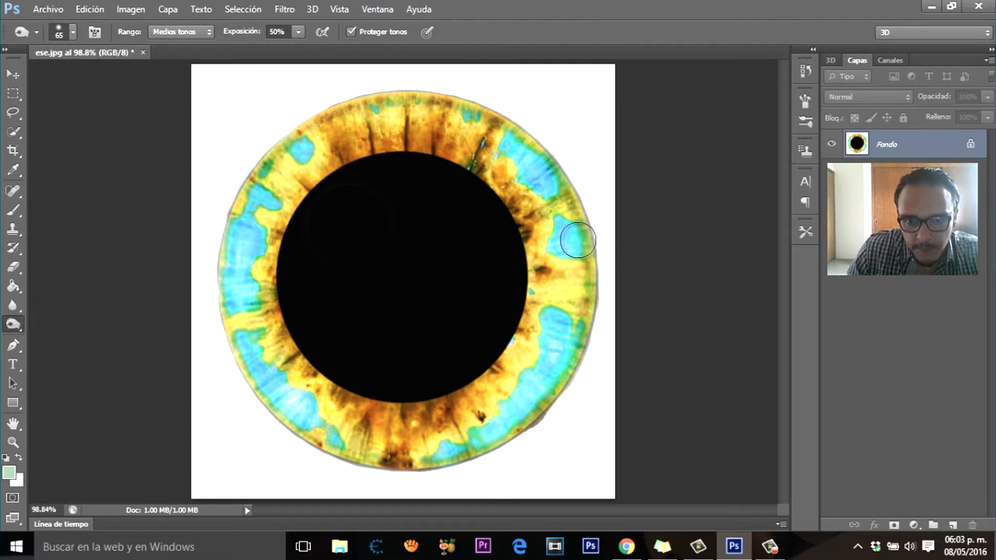
pyautogui.moveTo(576, 240)
pyautogui.mouseDown()
pyautogui.moveTo(579, 213)
pyautogui.moveTo(590, 237)
pyautogui.mouseUp()
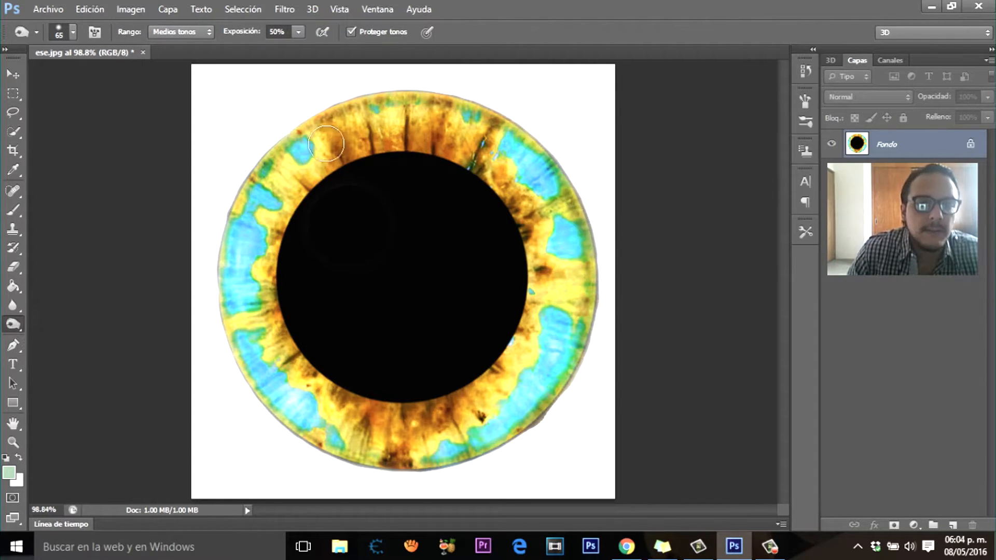
pyautogui.moveTo(265, 168)
pyautogui.mouseDown()
pyautogui.moveTo(235, 204)
pyautogui.moveTo(239, 187)
pyautogui.moveTo(250, 174)
pyautogui.moveTo(221, 268)
pyautogui.mouseUp()
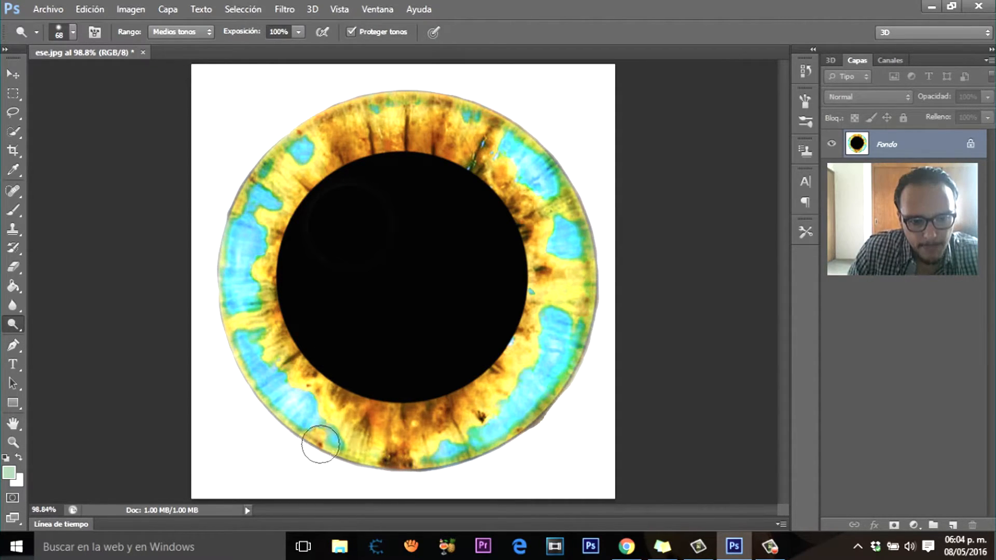
pyautogui.moveTo(320, 444)
pyautogui.mouseDown()
pyautogui.moveTo(263, 398)
pyautogui.moveTo(238, 329)
pyautogui.mouseUp()
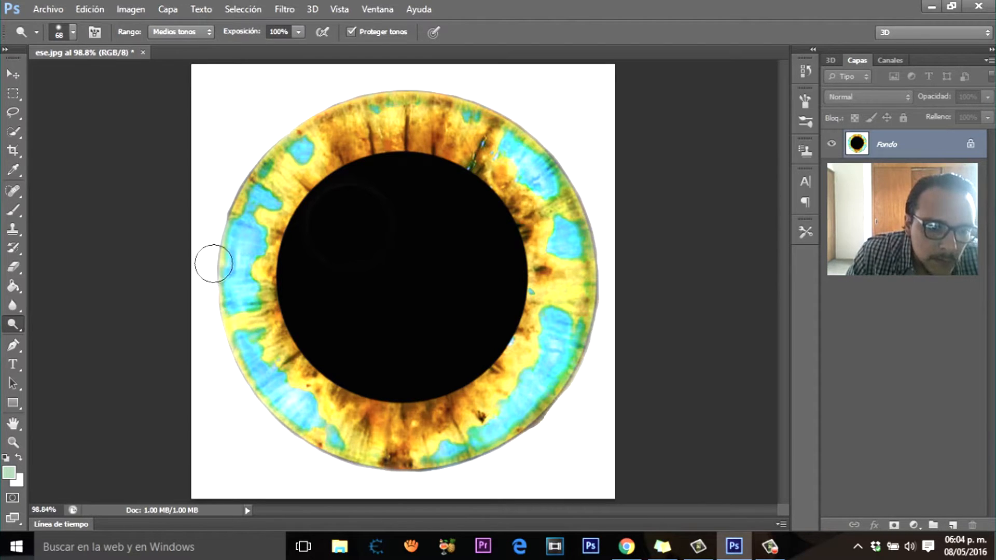
# Step: Lighten the upper-left and lower-right blue patches and the lower inner ring with the 68 px Dodge tool at 100% exposure
pyautogui.moveTo(298, 155)
pyautogui.mouseDown()
pyautogui.moveTo(270, 167)
pyautogui.moveTo(257, 190)
pyautogui.mouseUp()
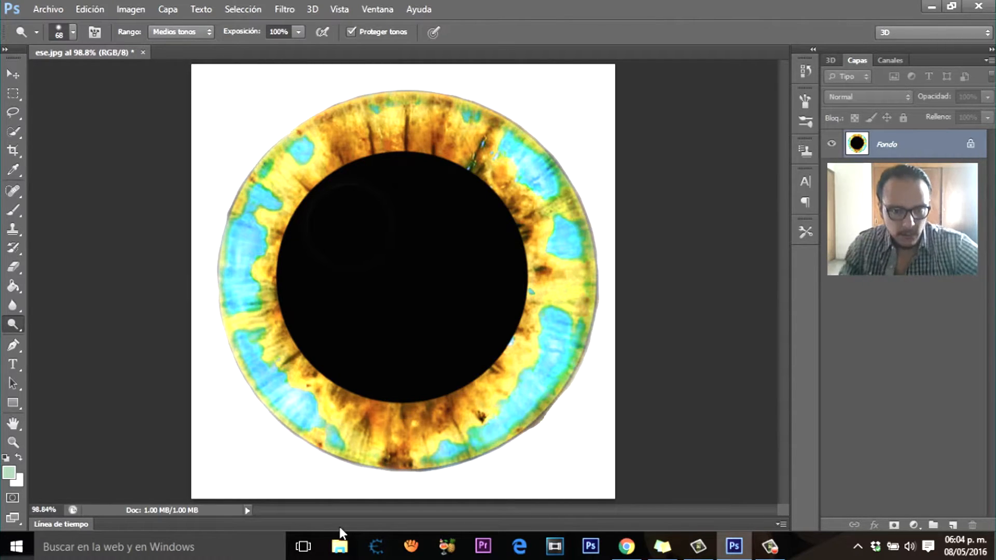
pyautogui.moveTo(447, 450); pyautogui.dragTo(525, 399)
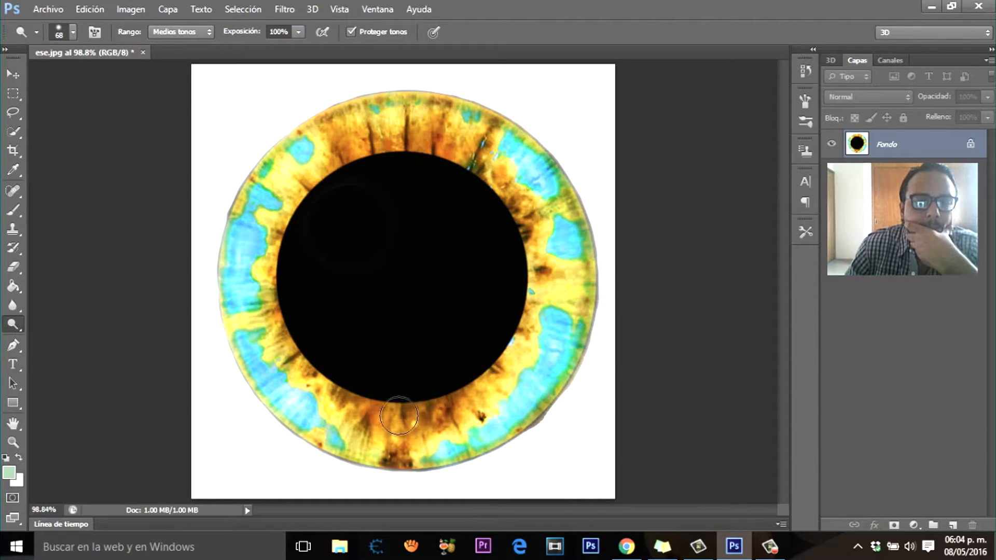
pyautogui.moveTo(439, 410)
pyautogui.mouseDown()
pyautogui.moveTo(387, 418)
pyautogui.moveTo(336, 404)
pyautogui.mouseUp()
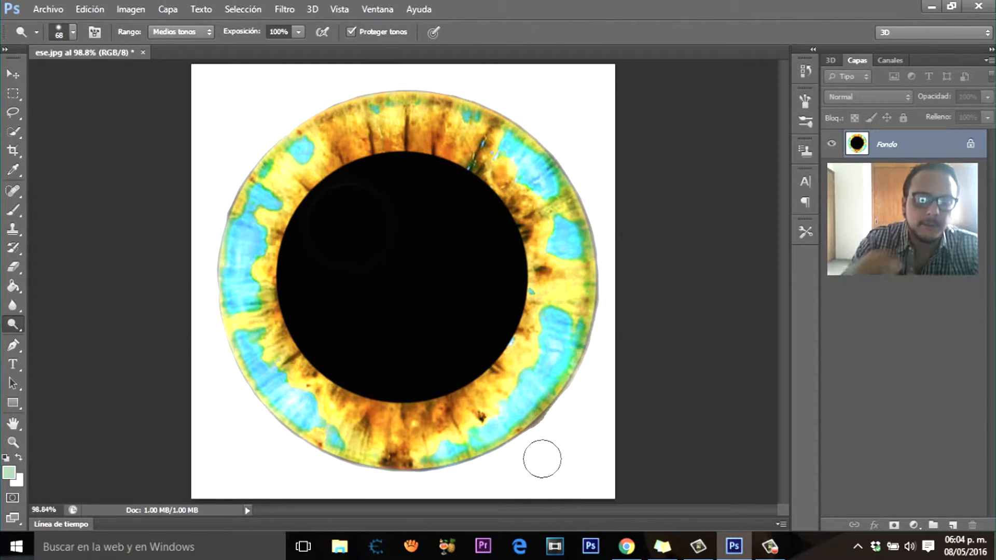
pyautogui.scroll(-5, 502, 415)
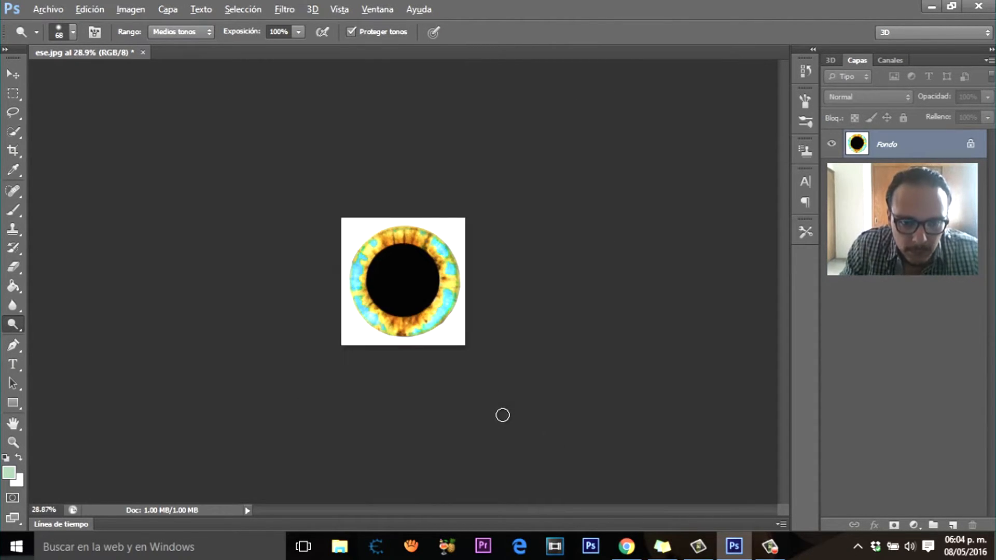
pyautogui.scroll(1, 503, 415)
pyautogui.scroll(4, 512, 425)
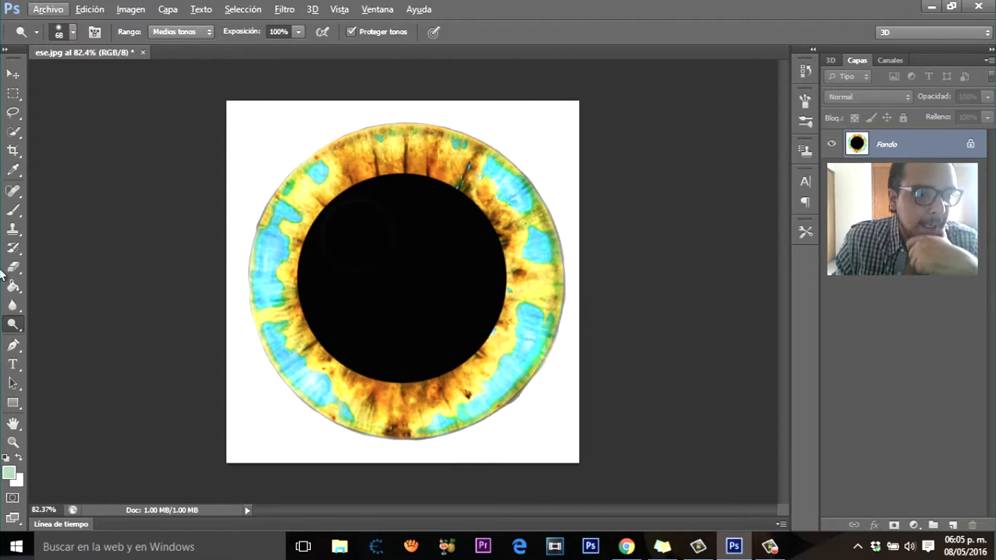
# Step: Switch to the standard Eraser tool and set its soft round brush to 104 px
pyautogui.rightClick(14, 327)
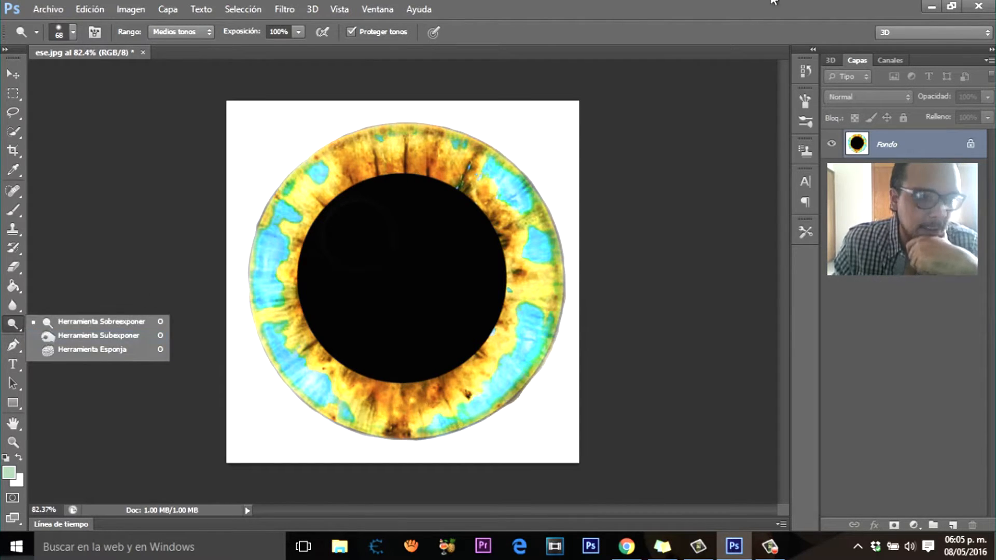
pyautogui.click(651, 53)
pyautogui.click(10, 267)
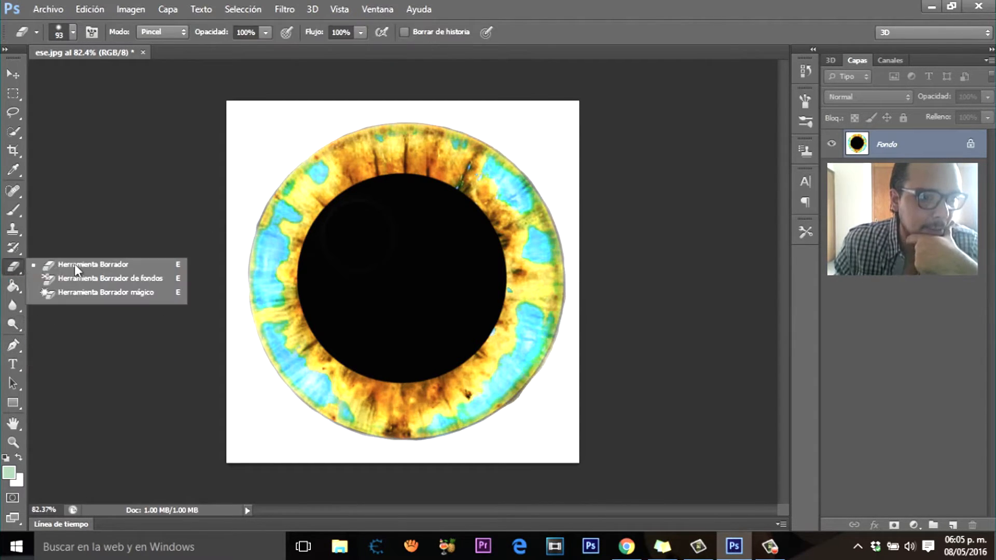
pyautogui.click(70, 265)
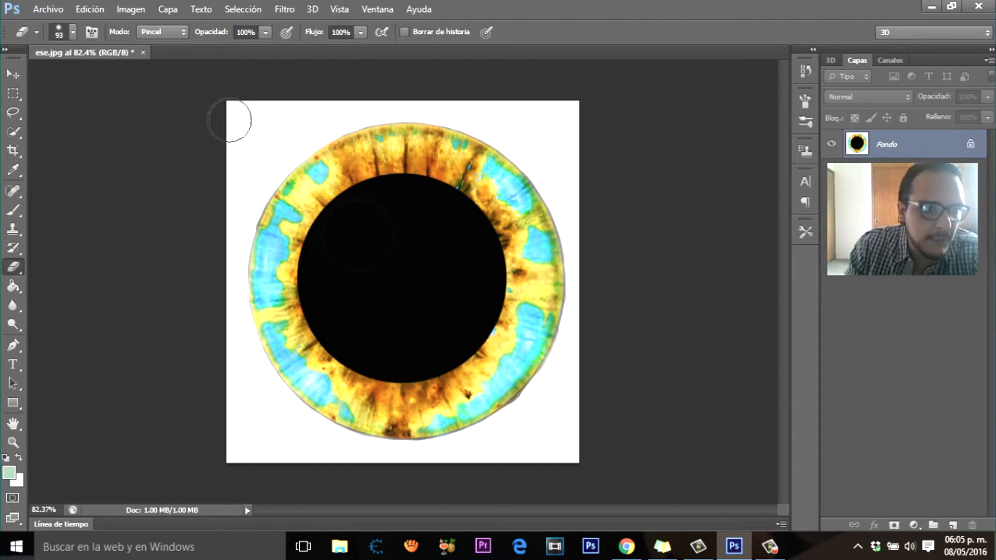
pyautogui.click(73, 32)
pyautogui.click(73, 32)
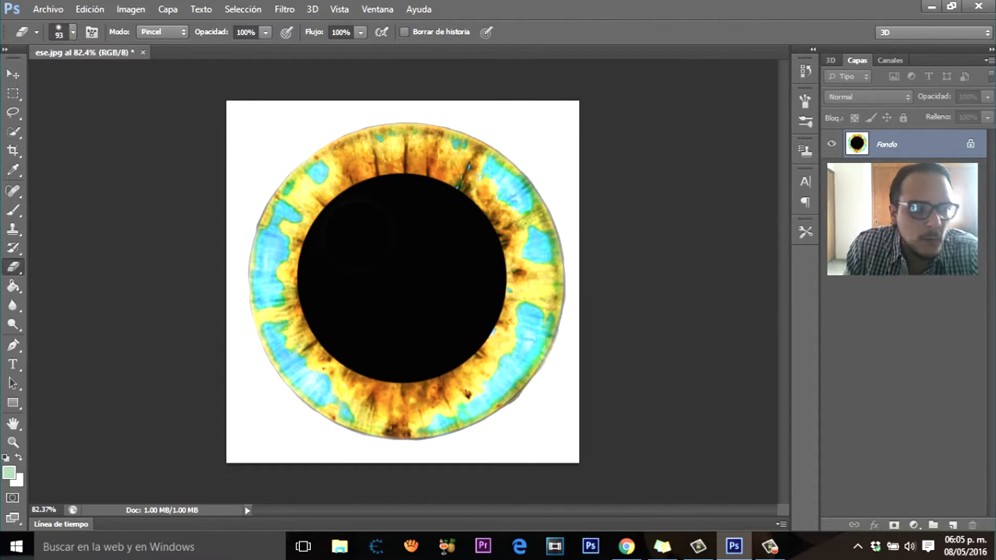
pyautogui.rightClick(13, 265)
pyautogui.click(68, 265)
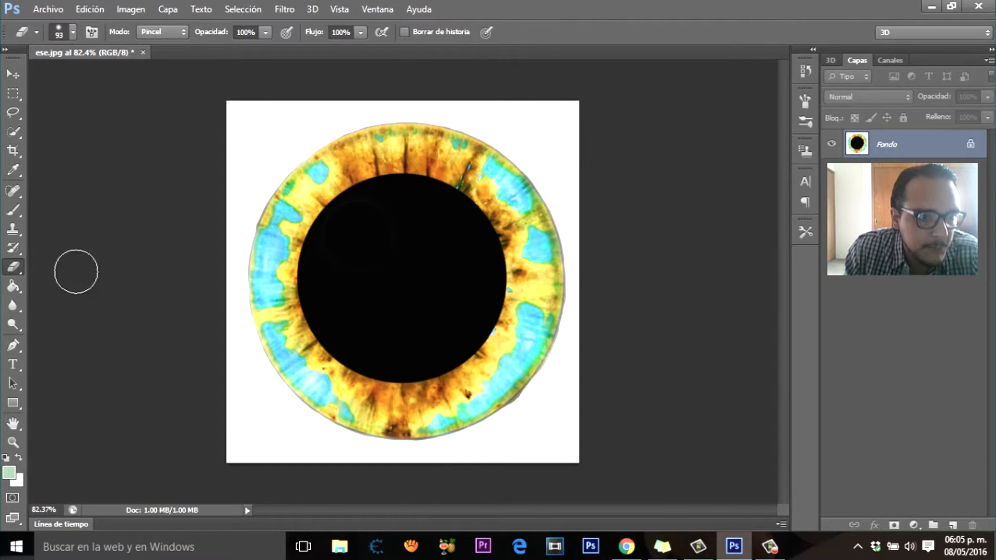
pyautogui.click(73, 32)
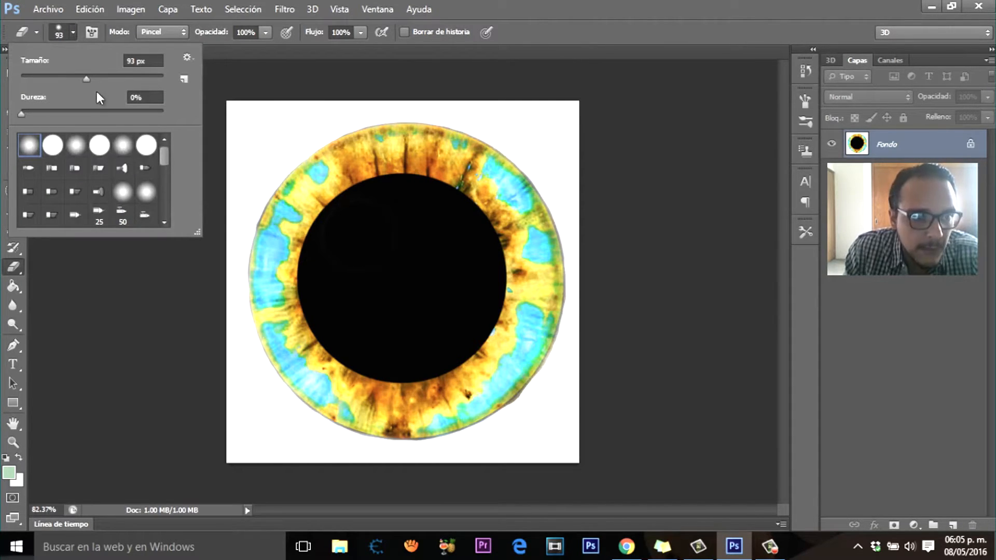
pyautogui.moveTo(87, 79); pyautogui.dragTo(93, 80)
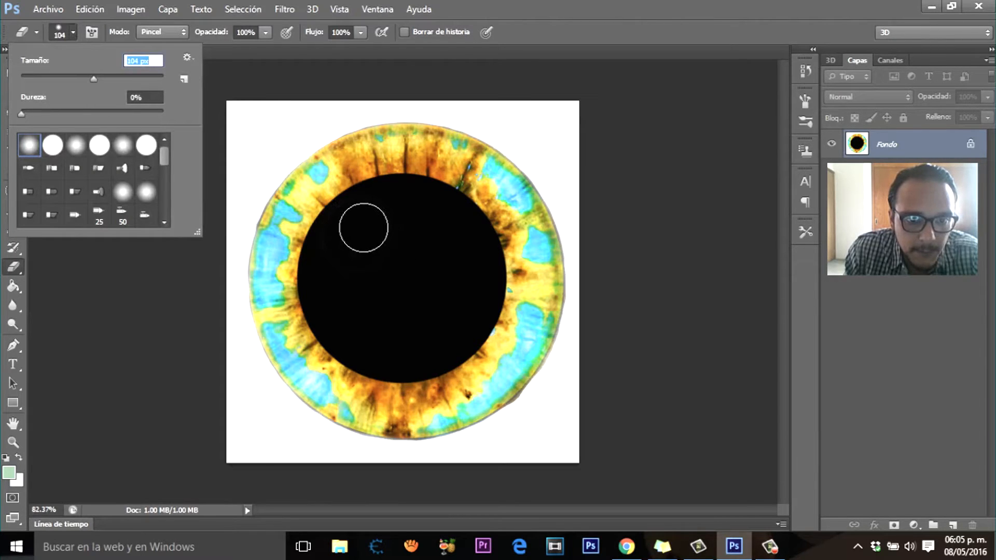
pyautogui.press('Return')
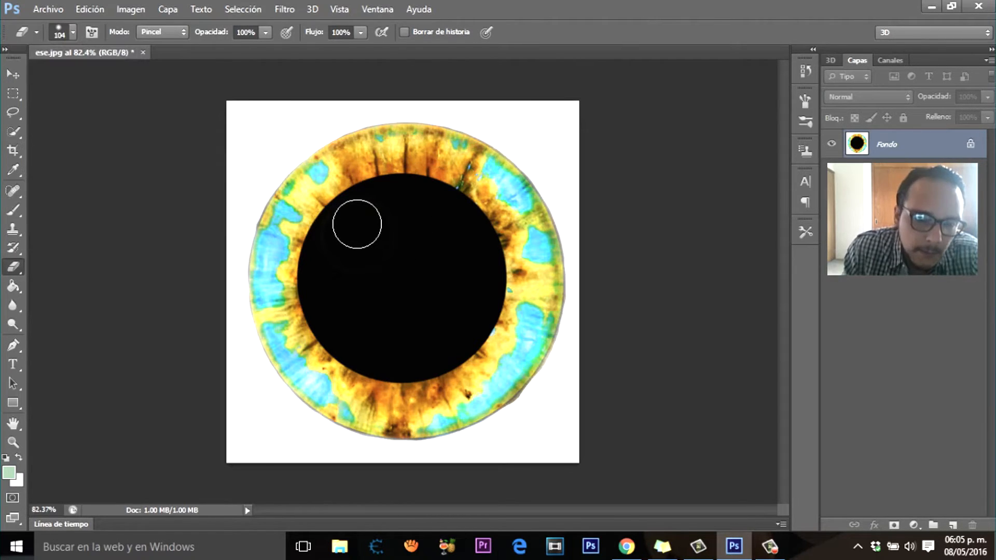
# Step: Try a single 100% opacity Eraser dab as a highlight in the pupil's upper left, and undo it
pyautogui.click(357, 223)
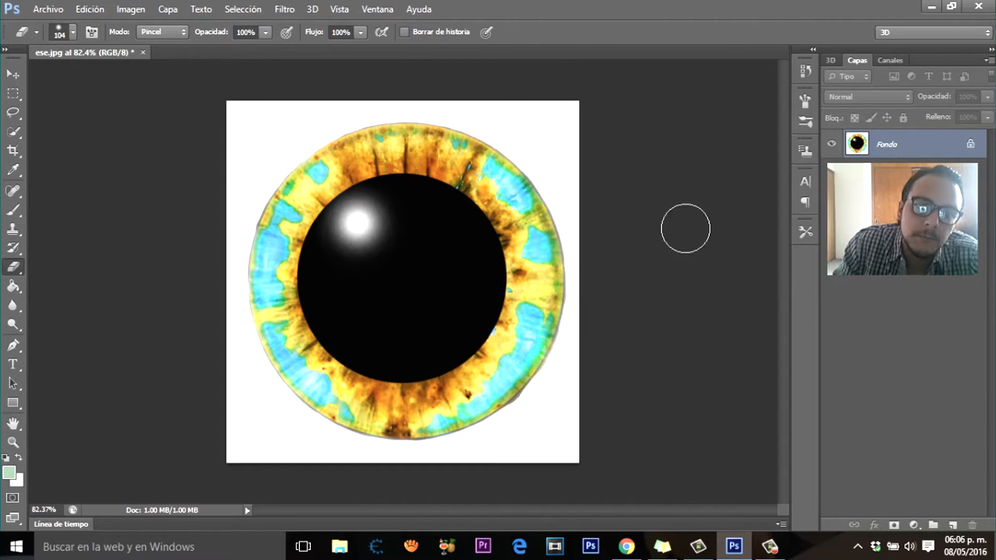
pyautogui.click(88, 7)
pyautogui.click(166, 38)
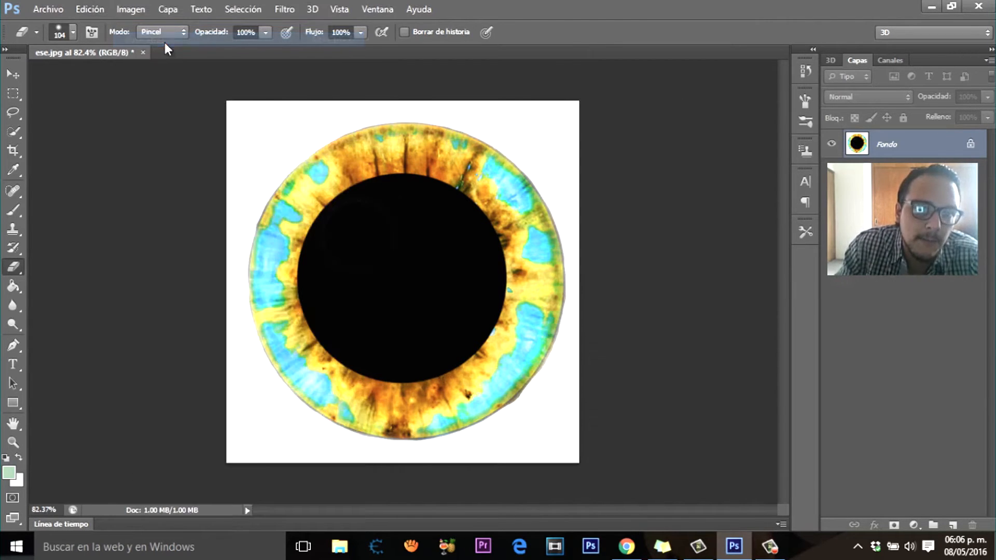
# Step: Set the Eraser's opacity to 50% and build up a soft white highlight in the pupil's upper left with repeated dabs
pyautogui.click(266, 32)
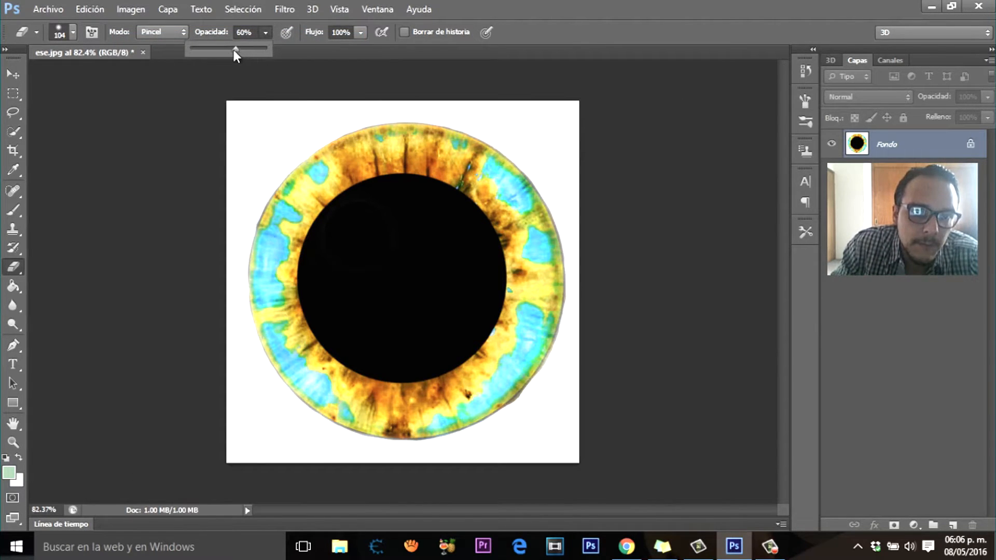
pyautogui.moveTo(234, 50); pyautogui.dragTo(229, 51)
pyautogui.click(359, 230)
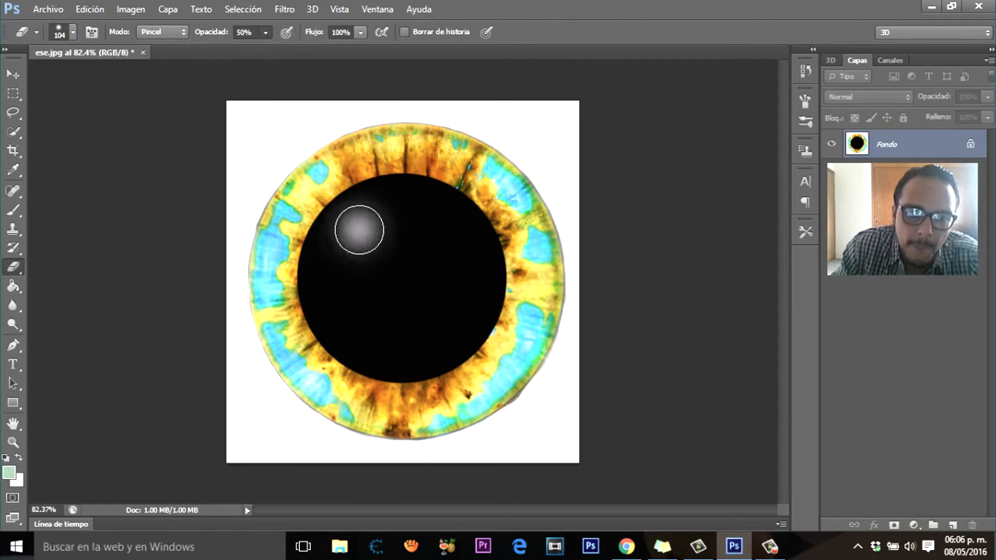
pyautogui.click(358, 231)
pyautogui.click(357, 232)
pyautogui.click(356, 236)
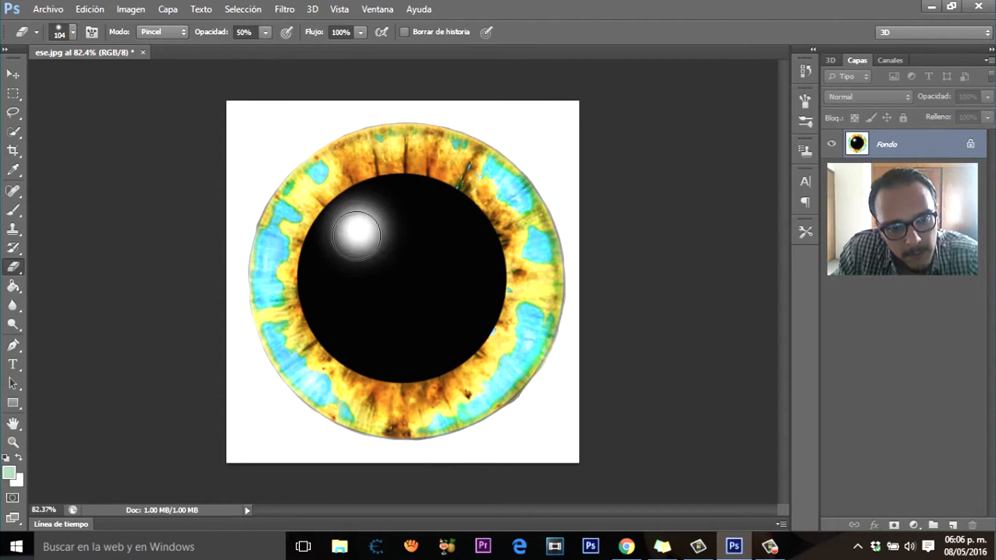
pyautogui.click(356, 234)
pyautogui.click(357, 232)
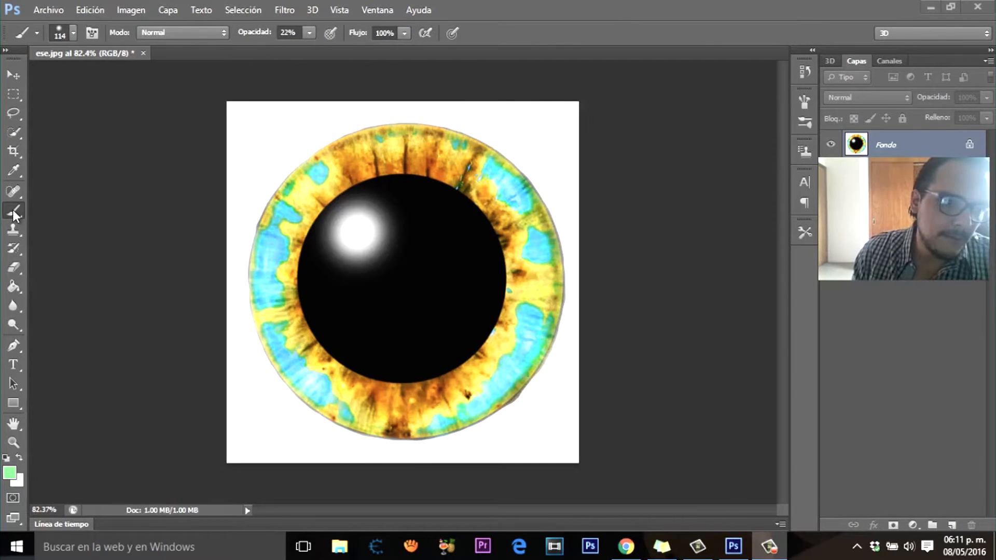
# Step: Switch to the Brush tool with the soft round tip and change the foreground colour to a slightly different bright green
pyautogui.rightClick(14, 211)
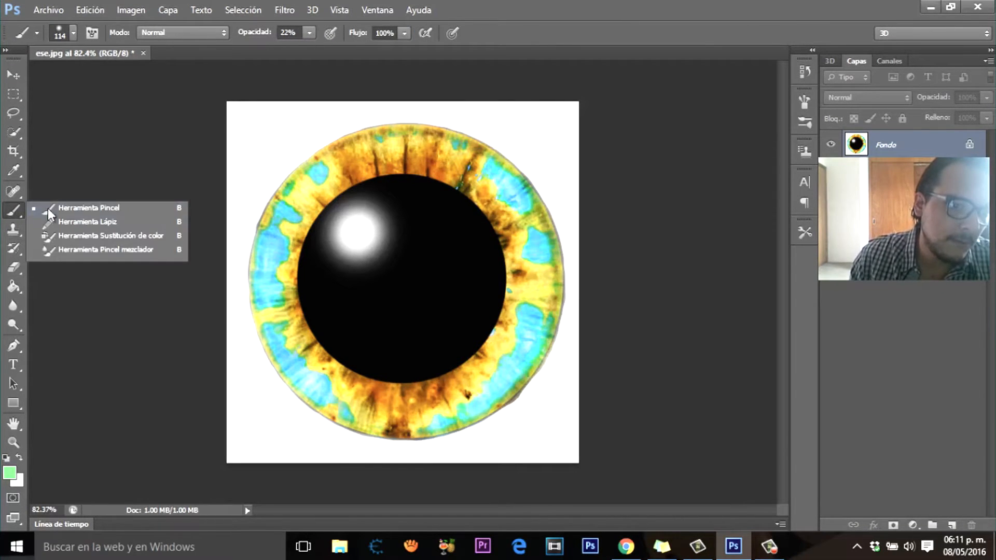
pyautogui.click(47, 207)
pyautogui.click(60, 37)
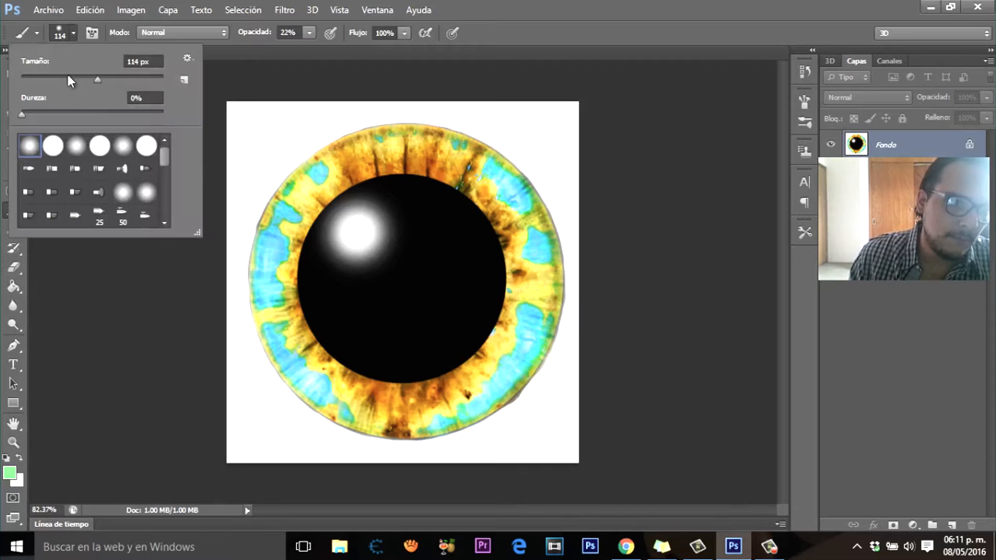
pyautogui.doubleClick(29, 146)
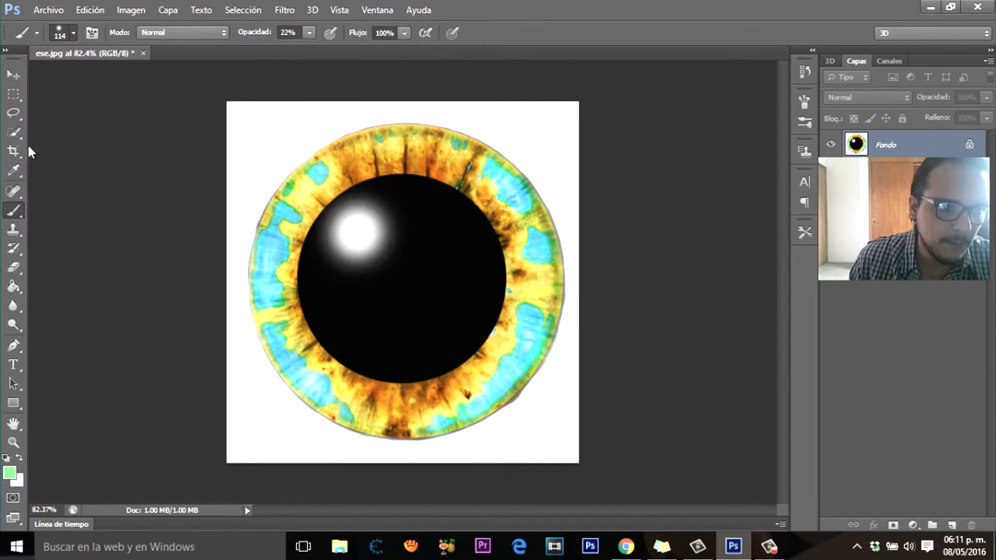
pyautogui.click(9, 473)
pyautogui.moveTo(808, 374)
pyautogui.mouseDown()
pyautogui.moveTo(805, 386)
pyautogui.moveTo(805, 364)
pyautogui.mouseUp()
pyautogui.press('Return')
# Step: Set the brush size to 44 px and tint the iris's blue patches green at 22% opacity
pyautogui.click(71, 33)
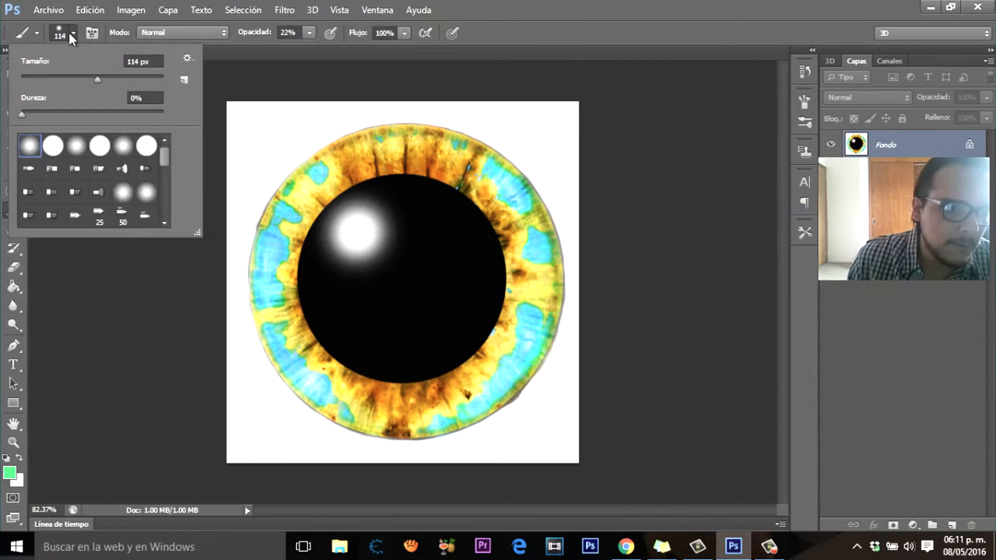
pyautogui.moveTo(57, 76); pyautogui.dragTo(40, 77)
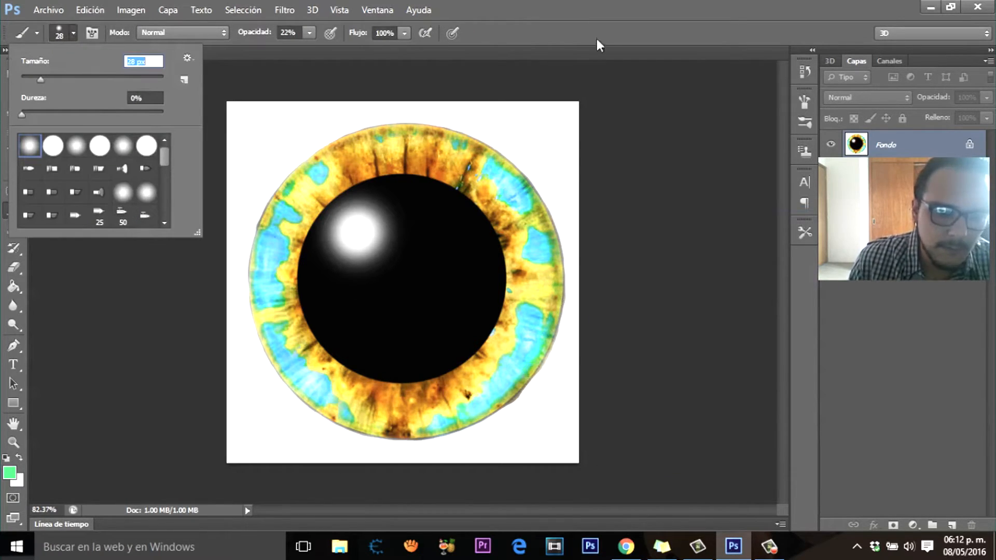
pyautogui.write('44')
pyautogui.press('Return')
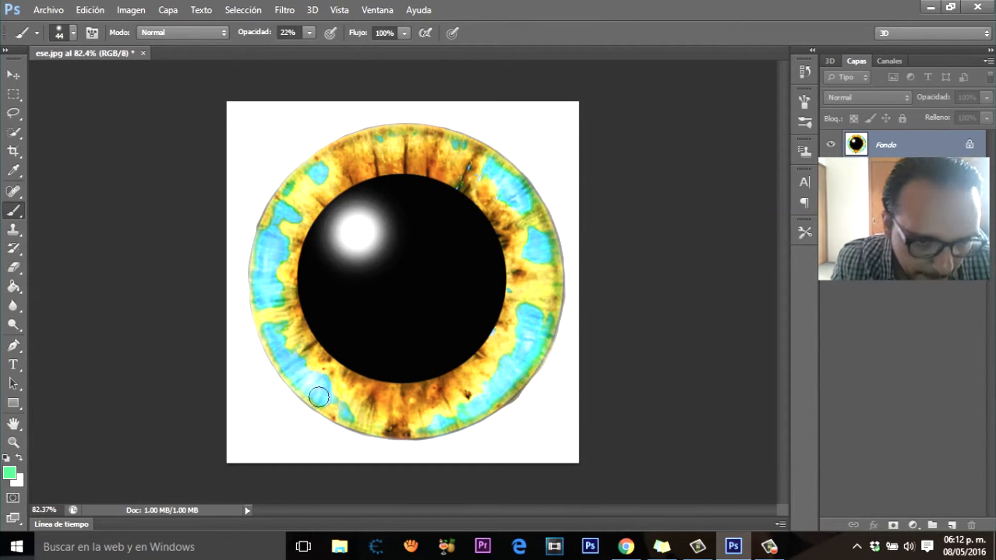
pyautogui.scroll(2, 321, 390)
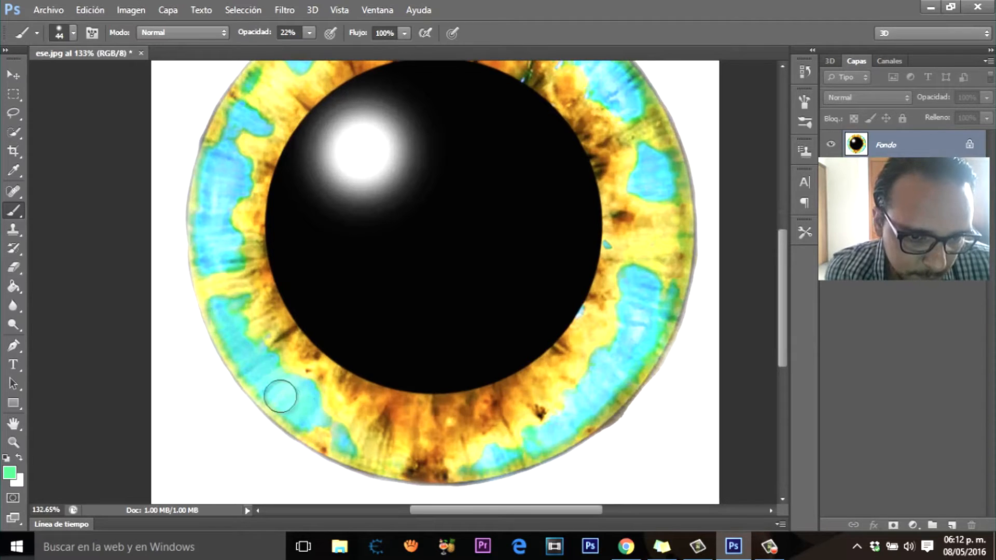
pyautogui.scroll(-2, 329, 329)
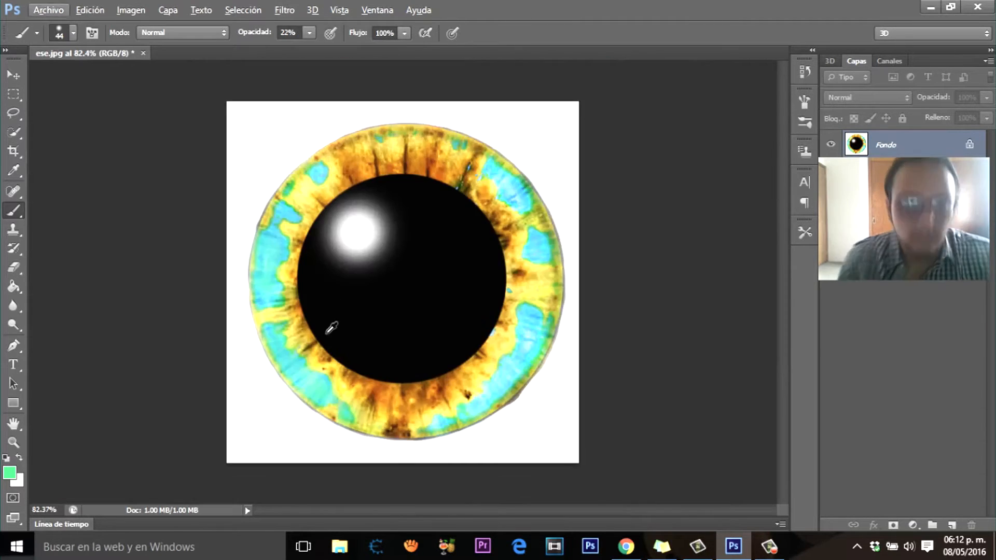
pyautogui.scroll(3, 255, 169)
pyautogui.scroll(-1, 446, 223)
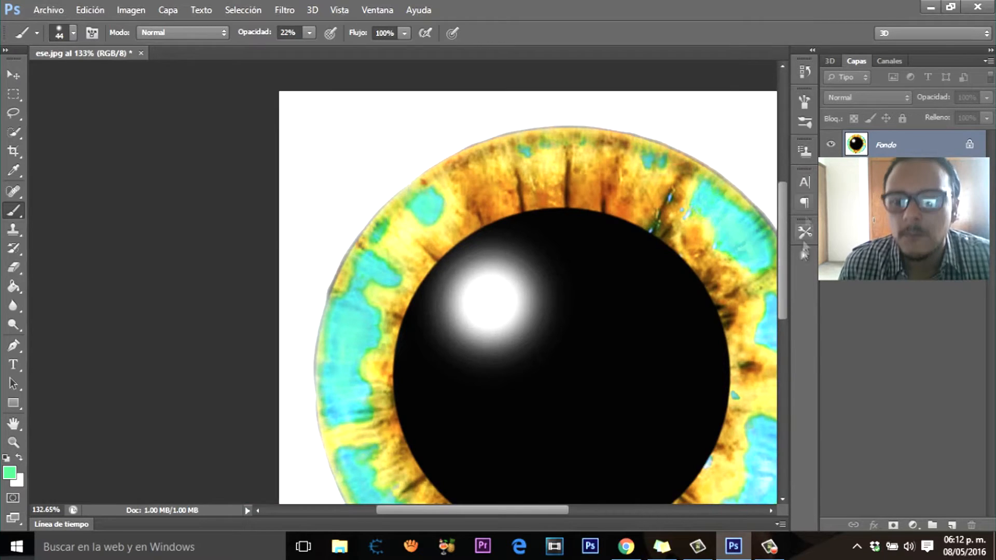
pyautogui.scroll(-2, 605, 385)
pyautogui.scroll(2, 605, 385)
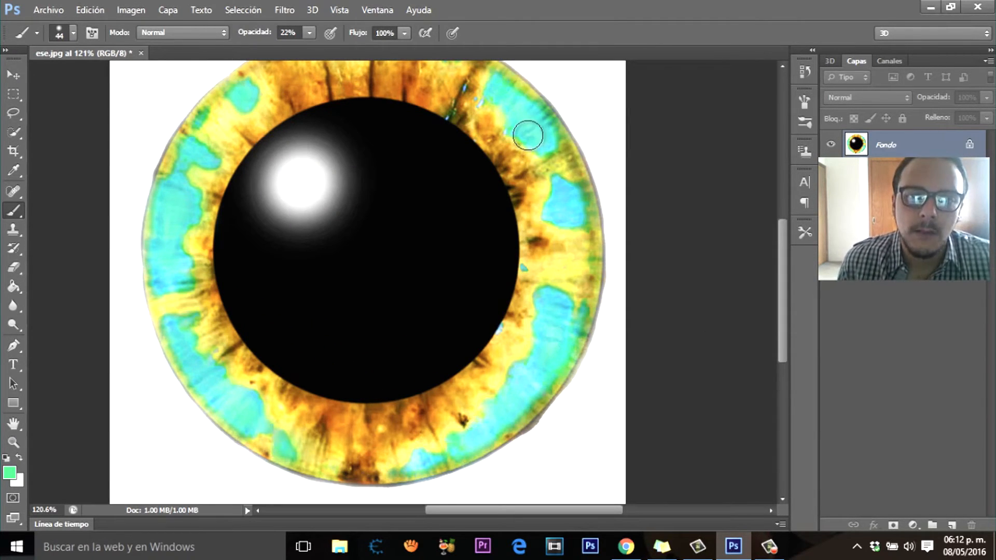
# Step: Change the foreground colour to dark green 03812f and set the brush size to 13 px
pyautogui.click(9, 472)
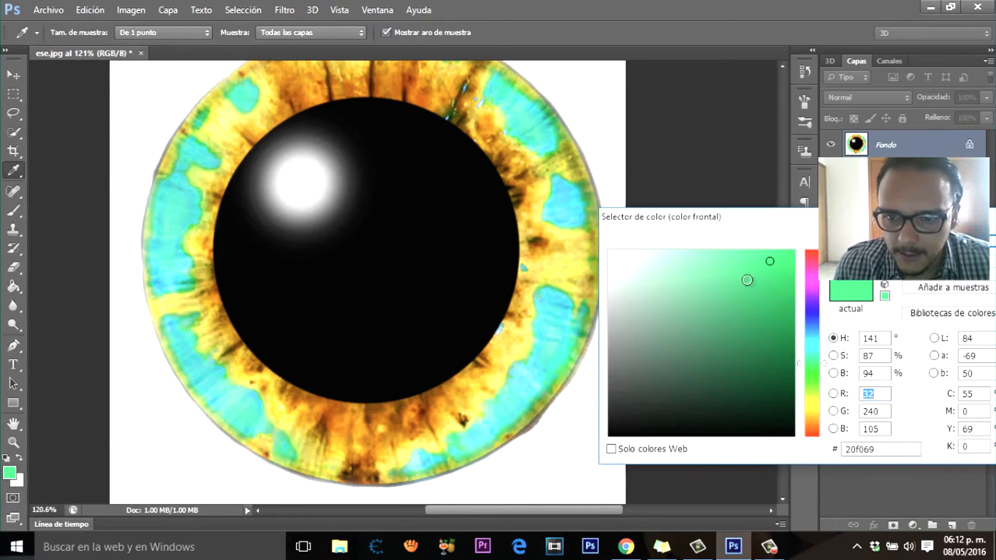
pyautogui.moveTo(771, 263); pyautogui.dragTo(790, 342)
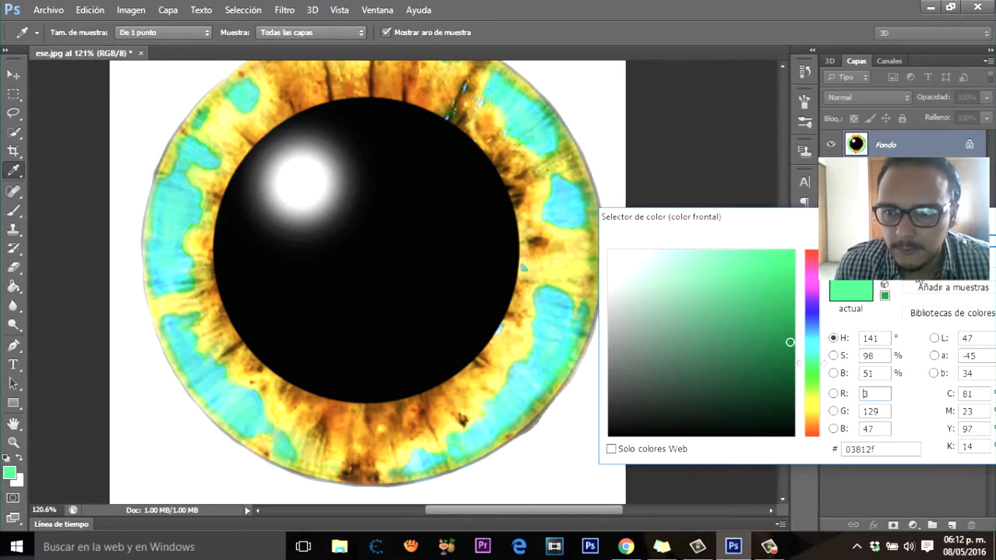
pyautogui.press('Return')
pyautogui.scroll(1, 638, 449)
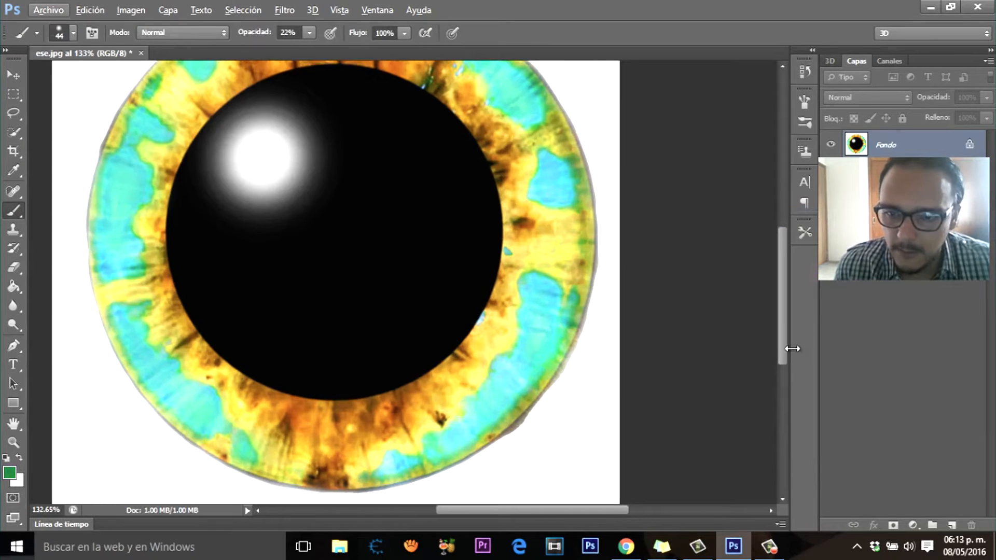
pyautogui.scroll(-1, 782, 366)
pyautogui.scroll(5, 573, 266)
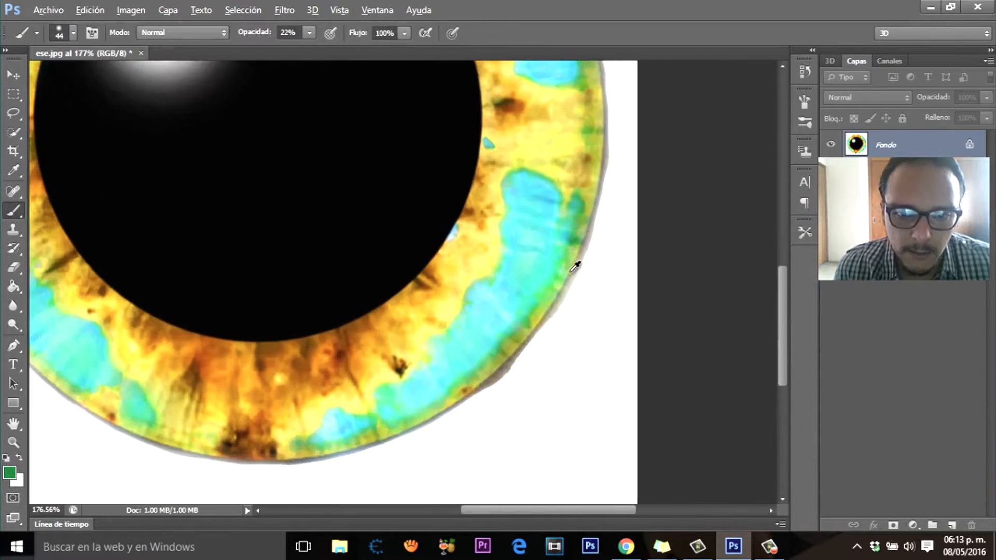
pyautogui.click(73, 33)
pyautogui.moveTo(52, 80); pyautogui.dragTo(30, 79)
pyautogui.click(720, 14)
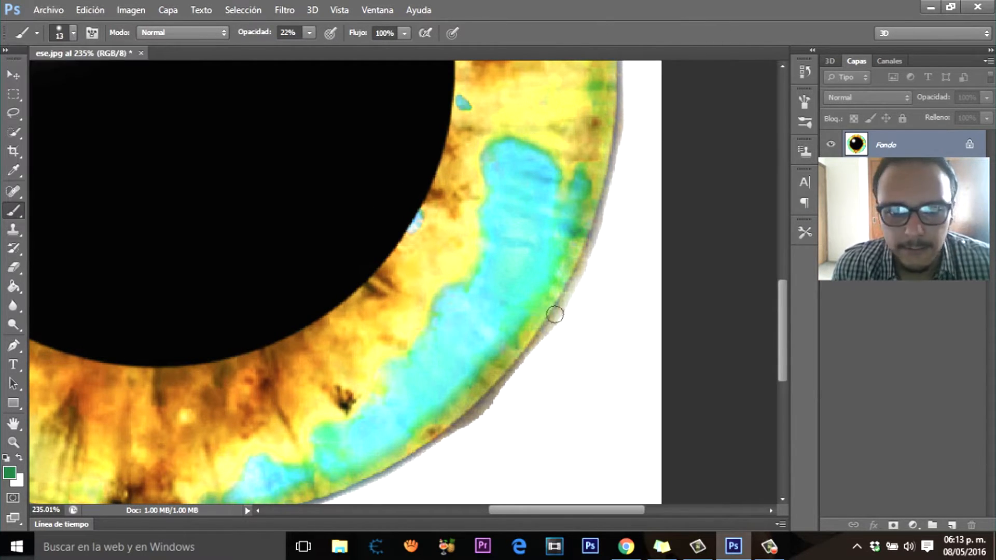
# Step: Paint short dark green streaks at 22% opacity across the upper part of the iris's lower-right blue patch
pyautogui.scroll(2, 505, 325)
pyautogui.scroll(-3, 507, 332)
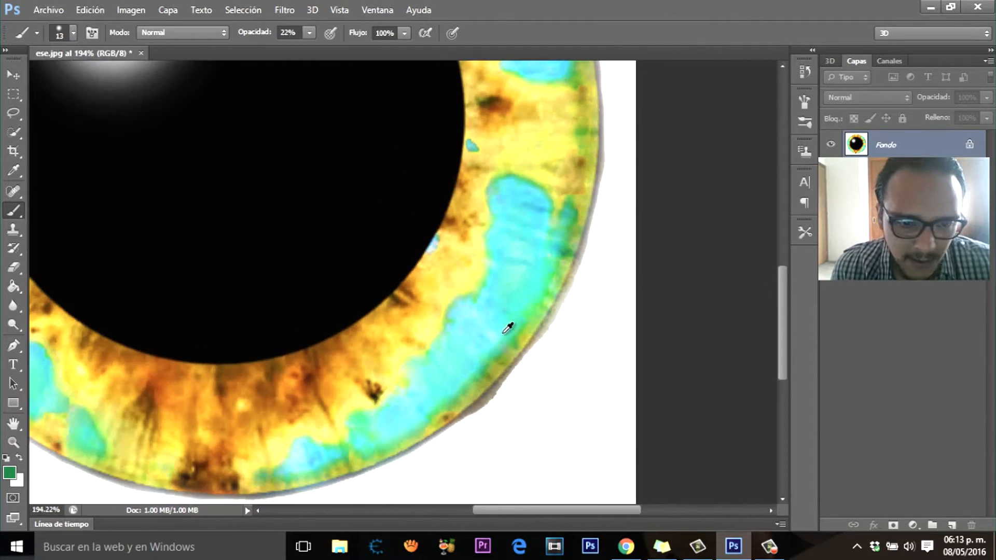
pyautogui.scroll(3, 536, 218)
pyautogui.moveTo(542, 203); pyautogui.dragTo(538, 204)
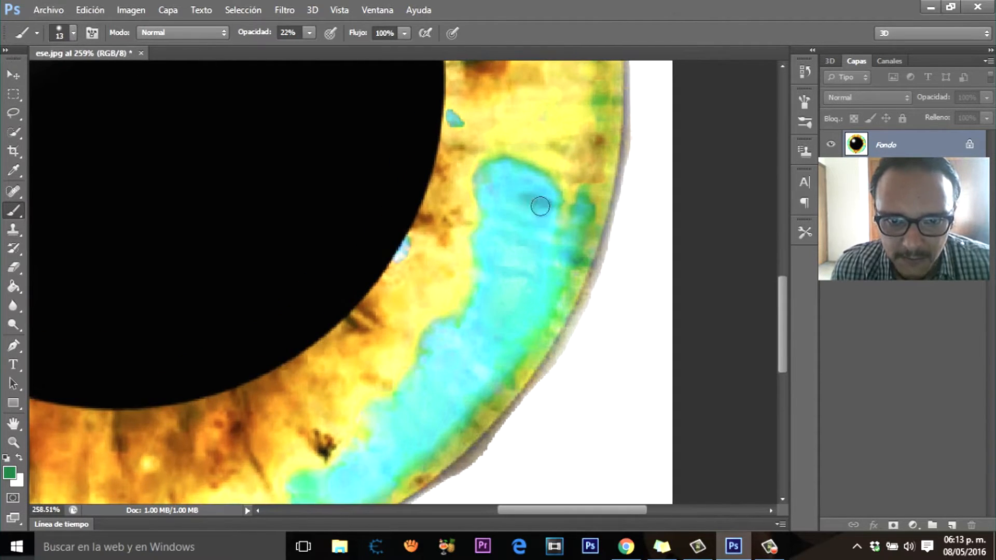
pyautogui.moveTo(565, 258); pyautogui.dragTo(500, 235)
pyautogui.moveTo(533, 281)
pyautogui.mouseDown()
pyautogui.moveTo(504, 274)
pyautogui.moveTo(537, 270)
pyautogui.mouseUp()
pyautogui.moveTo(503, 237); pyautogui.dragTo(557, 253)
pyautogui.scroll(-6, 565, 261)
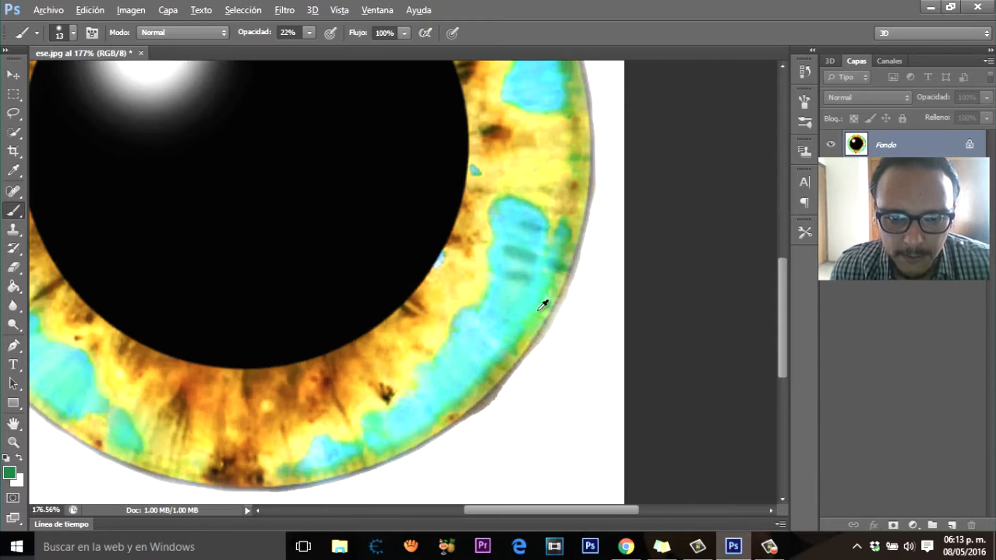
# Step: Set the brush size to 11 px and add dark green streaks to the lower-right and upper-right blue patches
pyautogui.scroll(6, 506, 399)
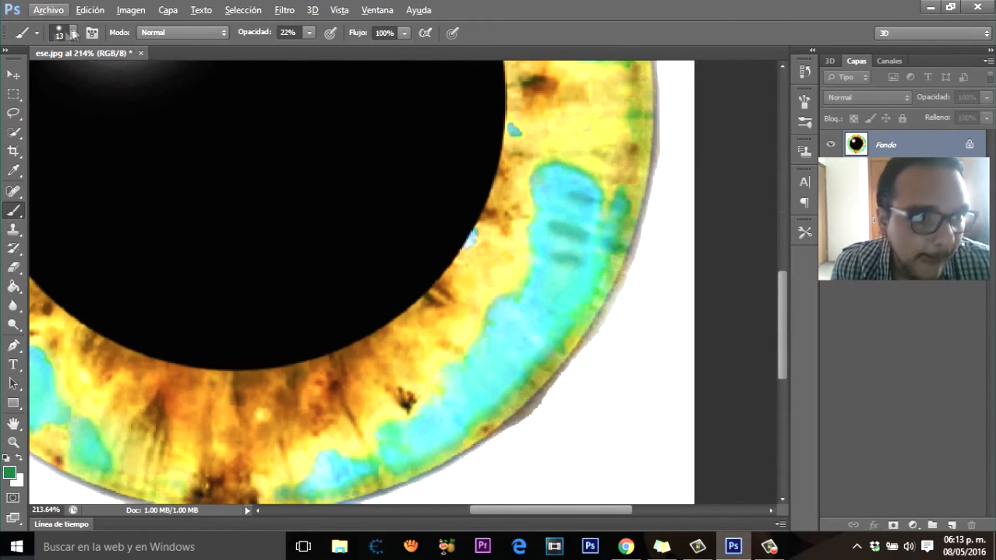
pyautogui.click(73, 33)
pyautogui.click(29, 80)
pyautogui.click(534, 345)
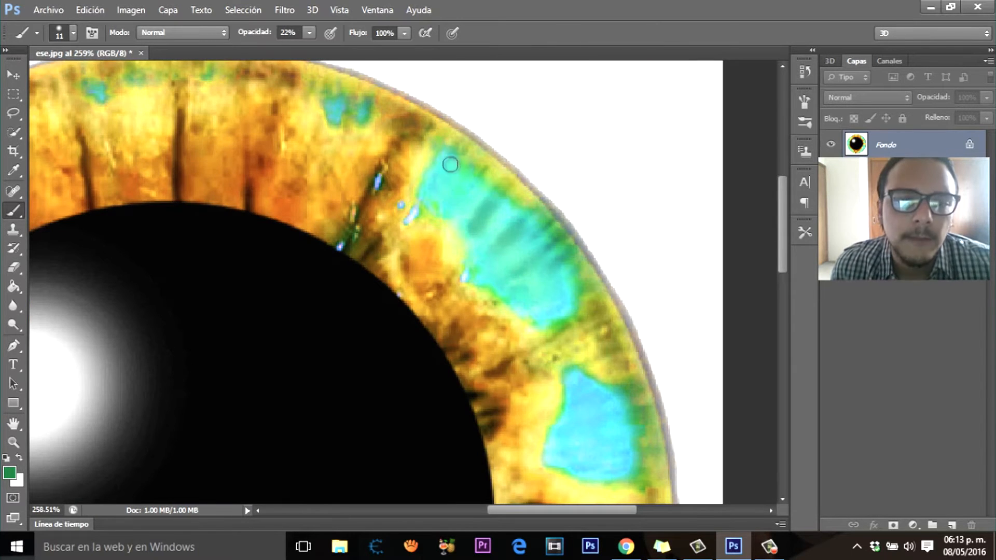
pyautogui.scroll(-6, 449, 163)
# Step: Paint thin dark green streaks across the large blue patch on the iris's left side and the tip above it
pyautogui.scroll(5, 230, 194)
pyautogui.moveTo(223, 191); pyautogui.dragTo(255, 199)
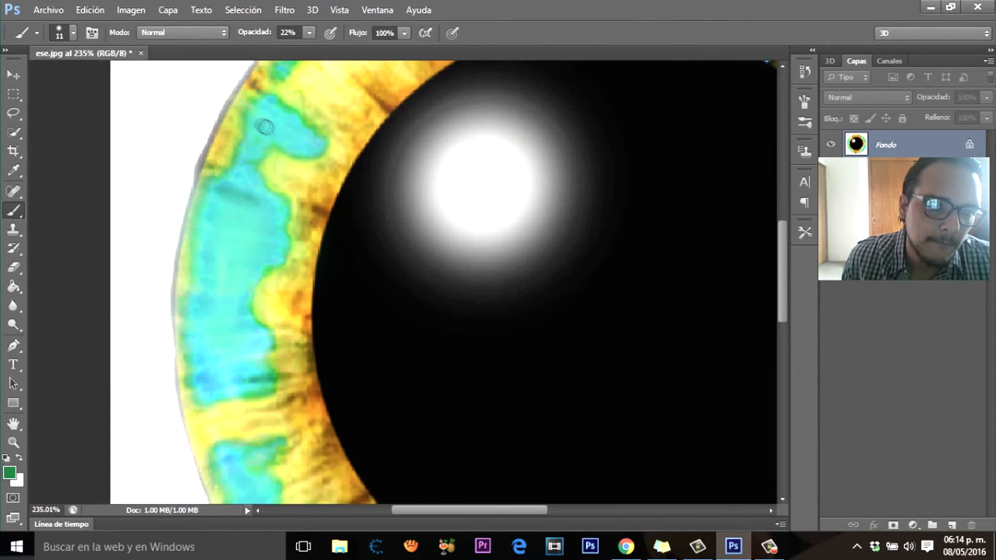
pyautogui.moveTo(270, 110)
pyautogui.mouseDown()
pyautogui.moveTo(288, 128)
pyautogui.moveTo(274, 107)
pyautogui.mouseUp()
pyautogui.moveTo(257, 325); pyautogui.dragTo(211, 332)
pyautogui.moveTo(268, 382); pyautogui.dragTo(210, 386)
# Step: Paint slanted dark green streaks across the blue patch at the iris's lower left
pyautogui.scroll(-9, 347, 397)
pyautogui.scroll(9, 262, 430)
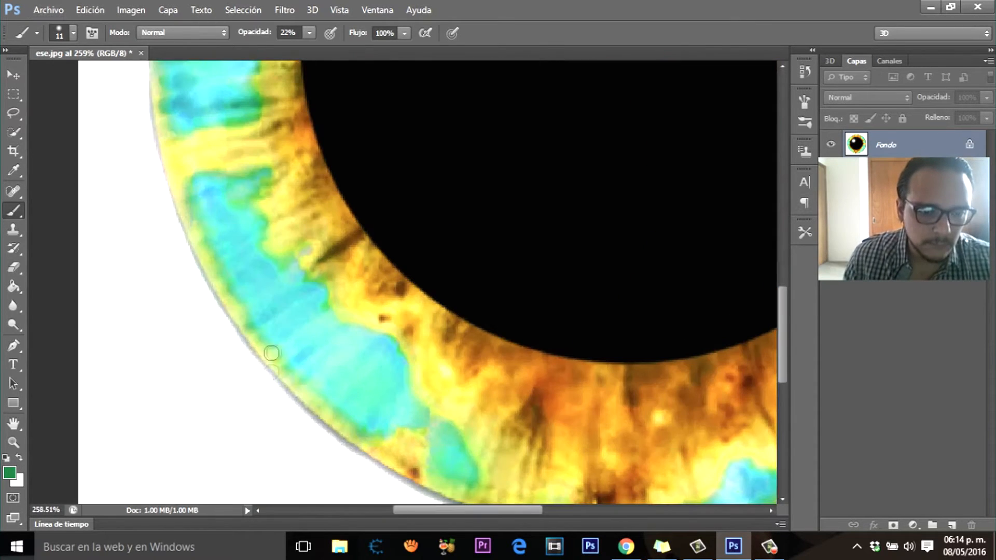
pyautogui.moveTo(303, 382); pyautogui.dragTo(320, 363)
pyautogui.moveTo(327, 393); pyautogui.dragTo(384, 342)
pyautogui.moveTo(346, 407); pyautogui.dragTo(398, 355)
pyautogui.moveTo(371, 427); pyautogui.dragTo(376, 419)
# Step: Add dark green streaks to the remaining plain blue areas, including the small patch on the iris's right side
pyautogui.scroll(-11, 431, 359)
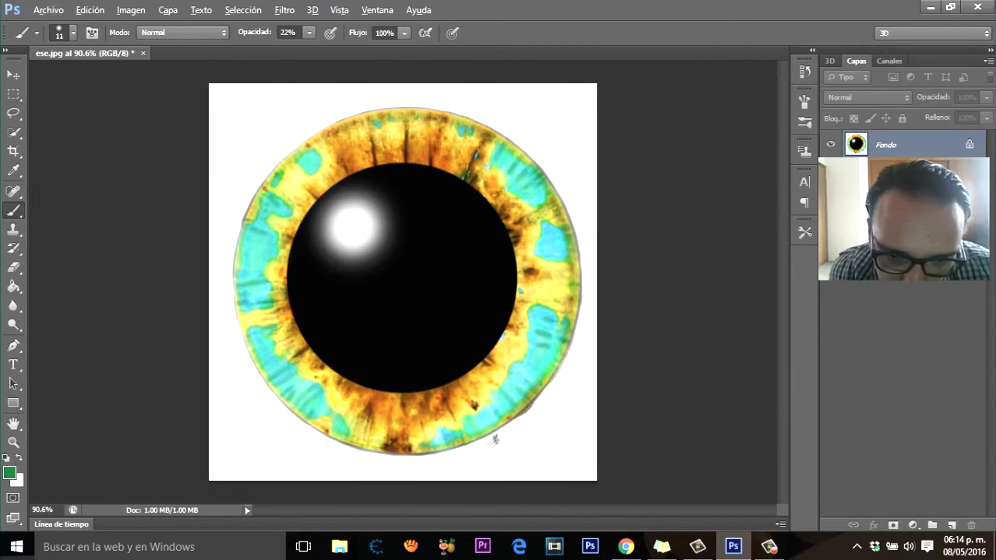
pyautogui.scroll(8, 482, 434)
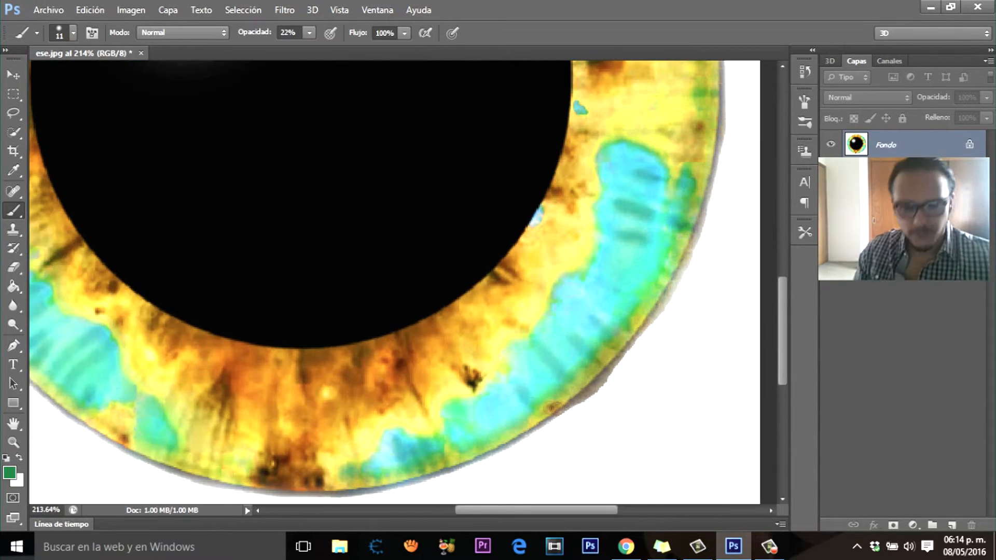
pyautogui.scroll(-8, 518, 387)
pyautogui.scroll(8, 267, 249)
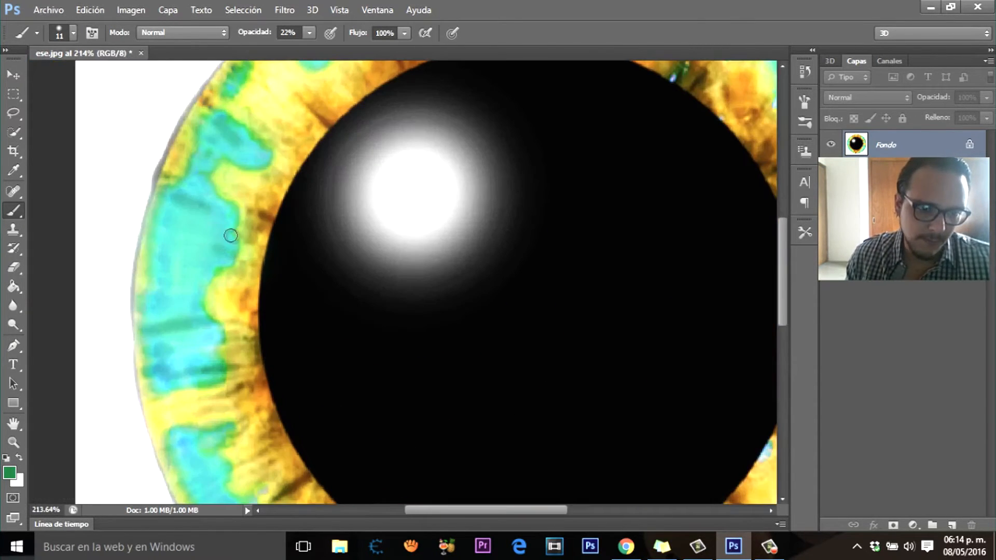
pyautogui.scroll(-10, 166, 303)
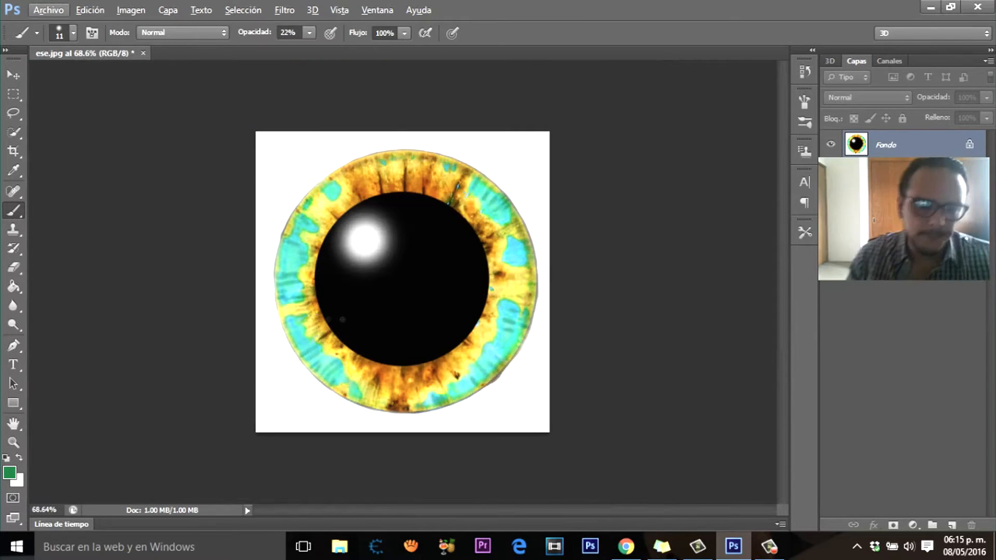
pyautogui.scroll(8, 519, 260)
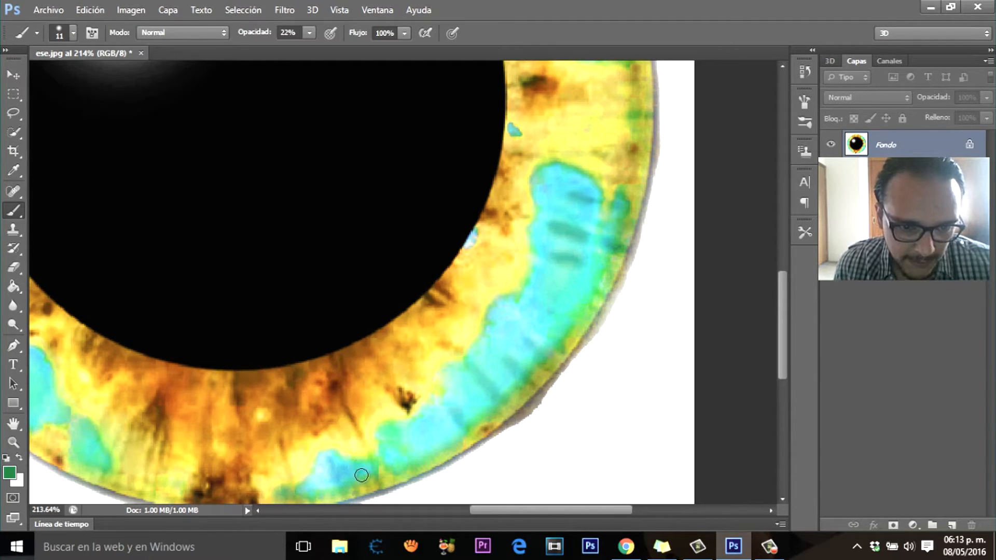
pyautogui.scroll(-4, 543, 402)
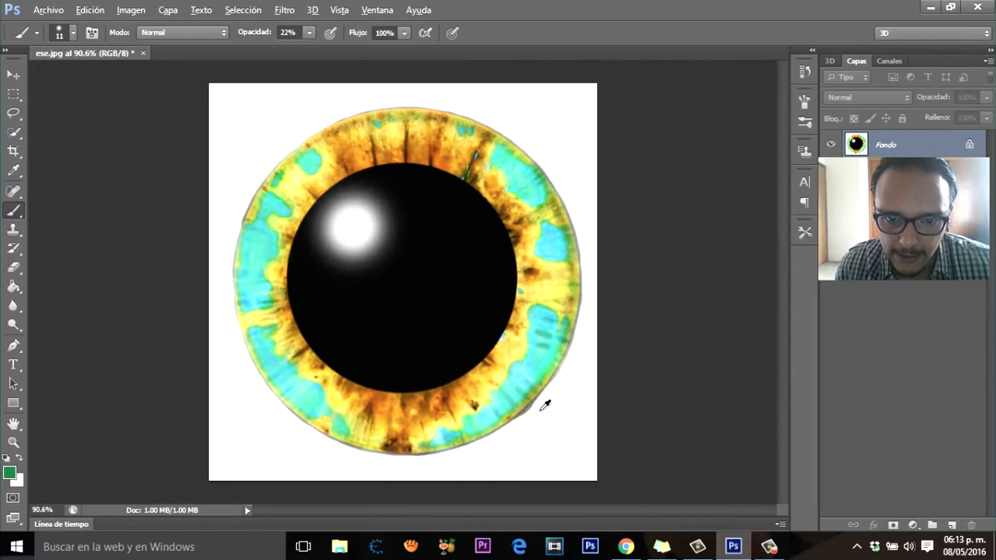
pyautogui.scroll(2, 550, 390)
pyautogui.moveTo(783, 281); pyautogui.dragTo(772, 226)
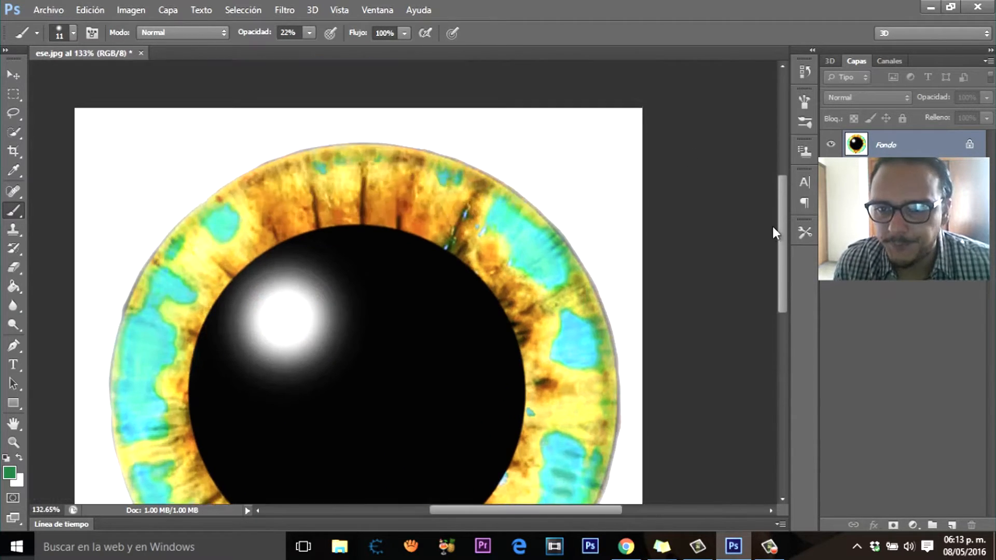
pyautogui.scroll(2, 562, 239)
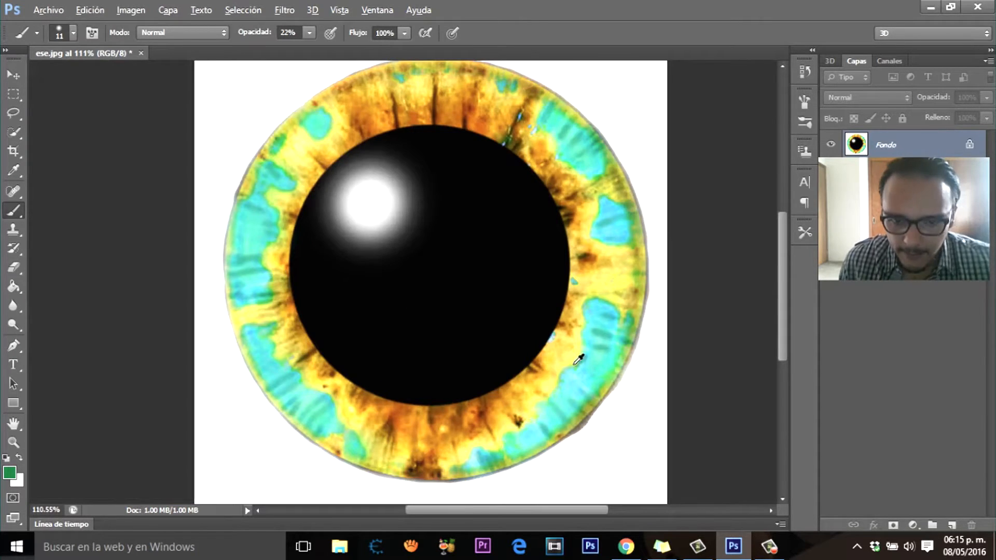
# Step: Change the foreground colour to a bright yellowish green
pyautogui.press('alt')
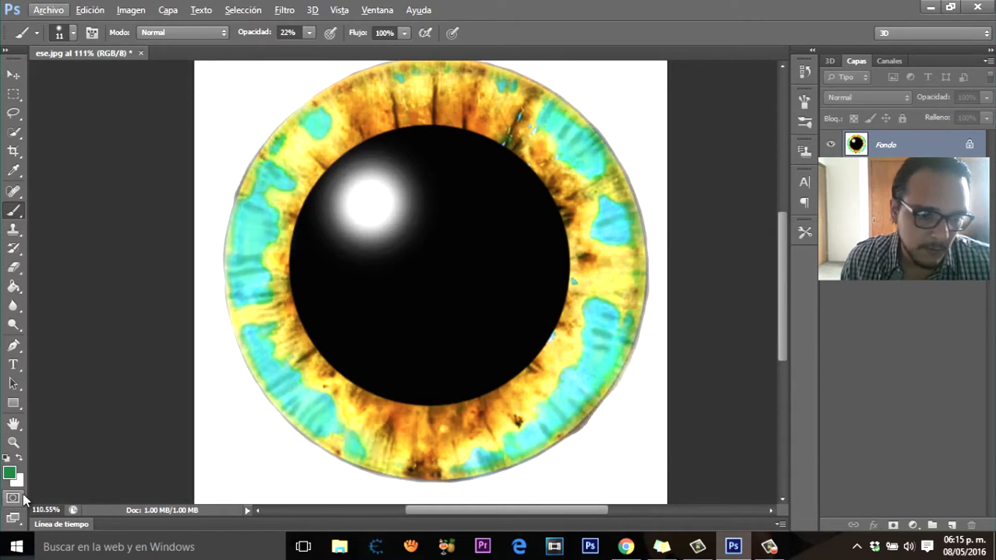
pyautogui.click(13, 473)
pyautogui.moveTo(802, 363)
pyautogui.mouseDown()
pyautogui.moveTo(774, 296)
pyautogui.moveTo(747, 274)
pyautogui.moveTo(767, 274)
pyautogui.mouseUp()
pyautogui.press('Return')
# Step: Set the brush opacity to 67% and paint bright green over the small round patch at the iris's upper left
pyautogui.scroll(7, 324, 120)
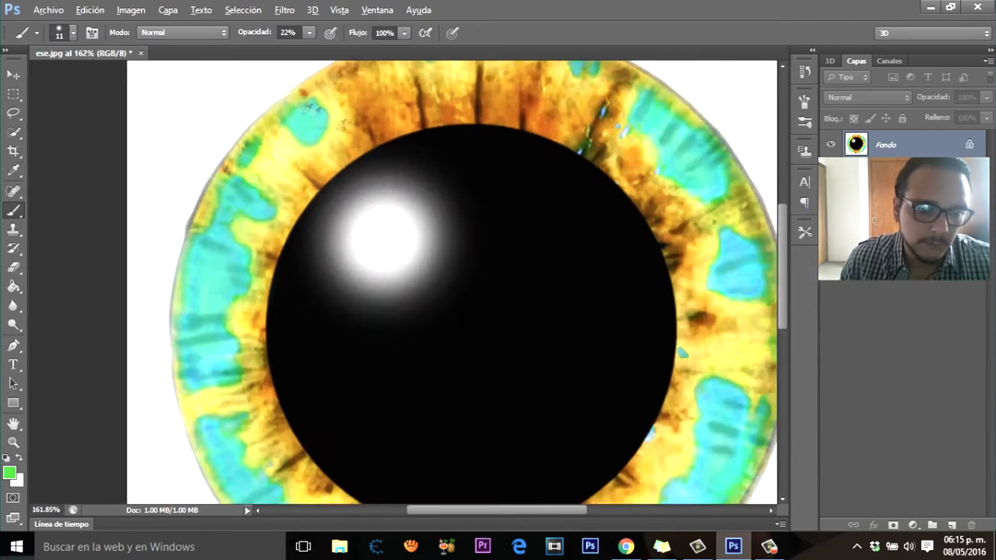
pyautogui.press('6')
pyautogui.press('7')
pyautogui.moveTo(323, 154)
pyautogui.mouseDown()
pyautogui.moveTo(330, 121)
pyautogui.moveTo(317, 104)
pyautogui.moveTo(314, 152)
pyautogui.mouseUp()
pyautogui.scroll(-9, 309, 156)
# Step: Lower the brush opacity to 44% and add bright green touches to the patches on the iris's left side
pyautogui.scroll(9, 286, 244)
pyautogui.click(309, 33)
pyautogui.moveTo(310, 48); pyautogui.dragTo(292, 48)
pyautogui.moveTo(285, 151); pyautogui.dragTo(279, 167)
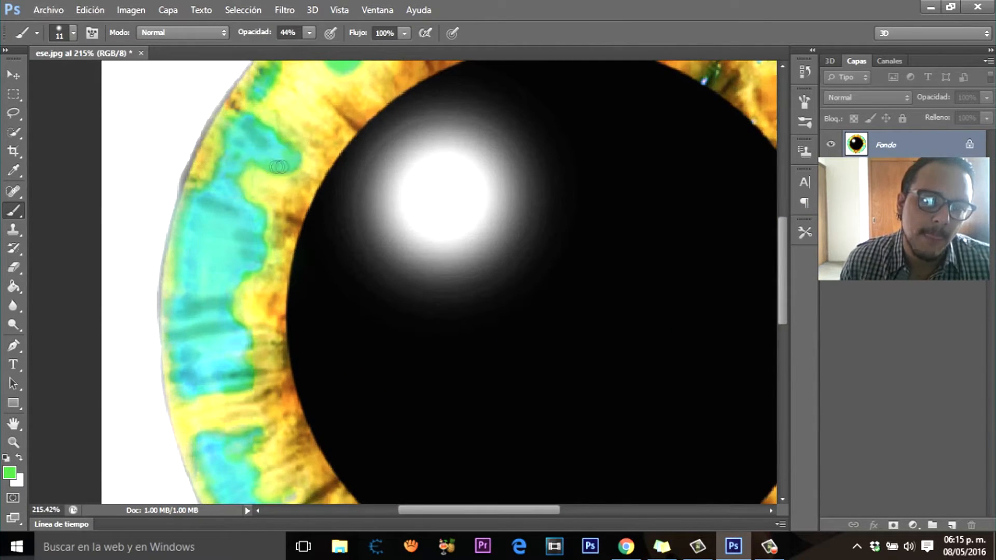
pyautogui.scroll(-9, 294, 163)
pyautogui.scroll(8, 207, 150)
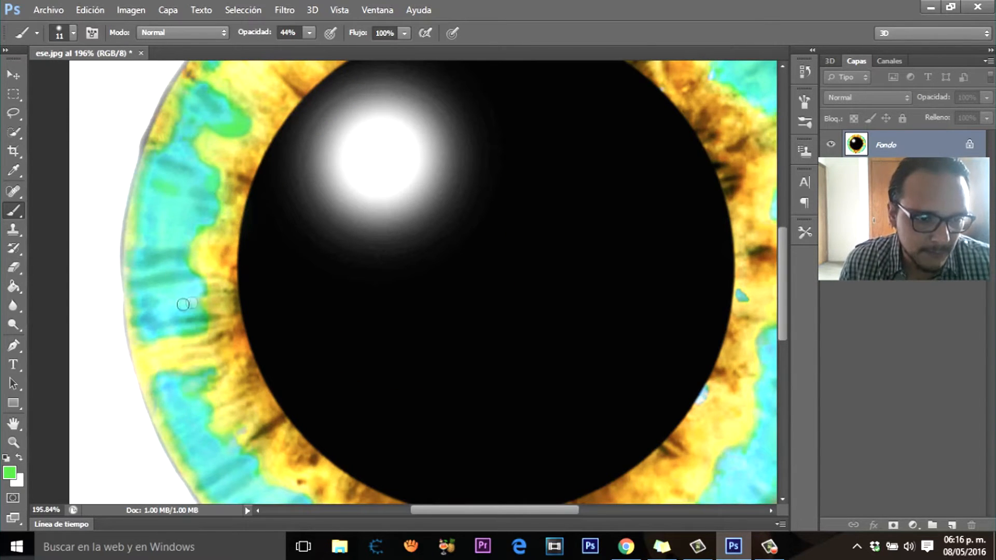
# Step: Paint slanted bright green streaks between the dark ones across the blue patch at the iris's lower left
pyautogui.scroll(-7, 174, 265)
pyautogui.scroll(8, 259, 399)
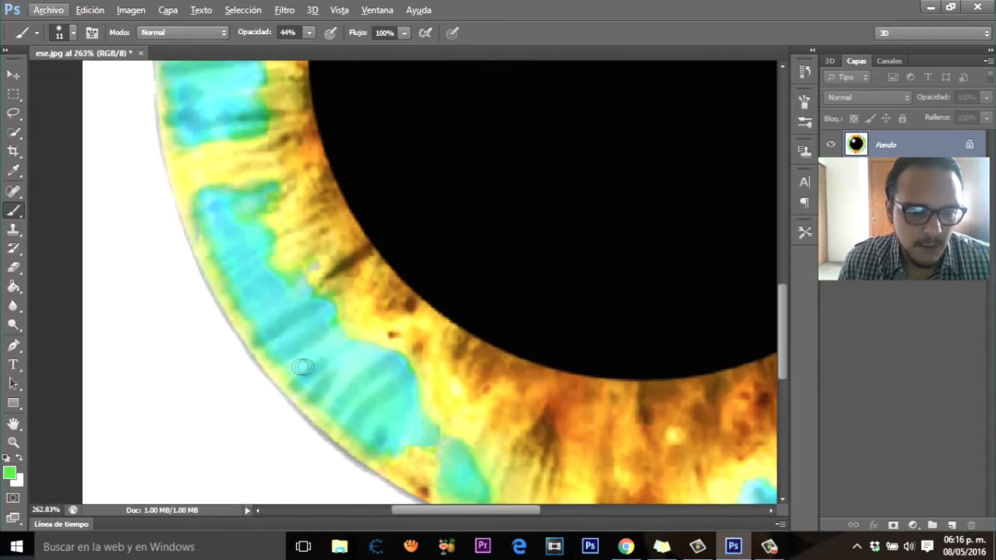
pyautogui.scroll(-8, 305, 367)
pyautogui.scroll(8, 446, 423)
pyautogui.scroll(-8, 354, 412)
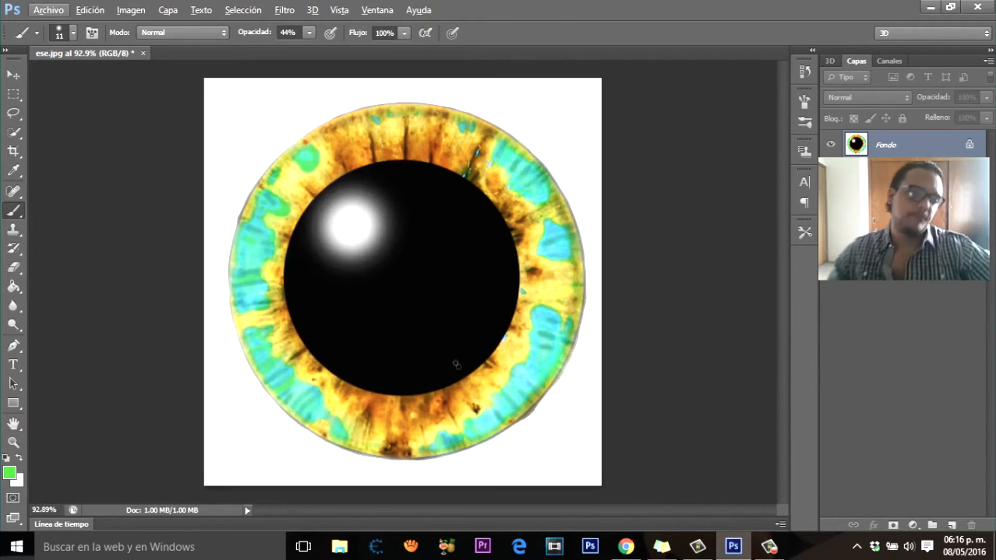
pyautogui.scroll(9, 446, 384)
pyautogui.scroll(-8, 441, 431)
pyautogui.scroll(8, 295, 368)
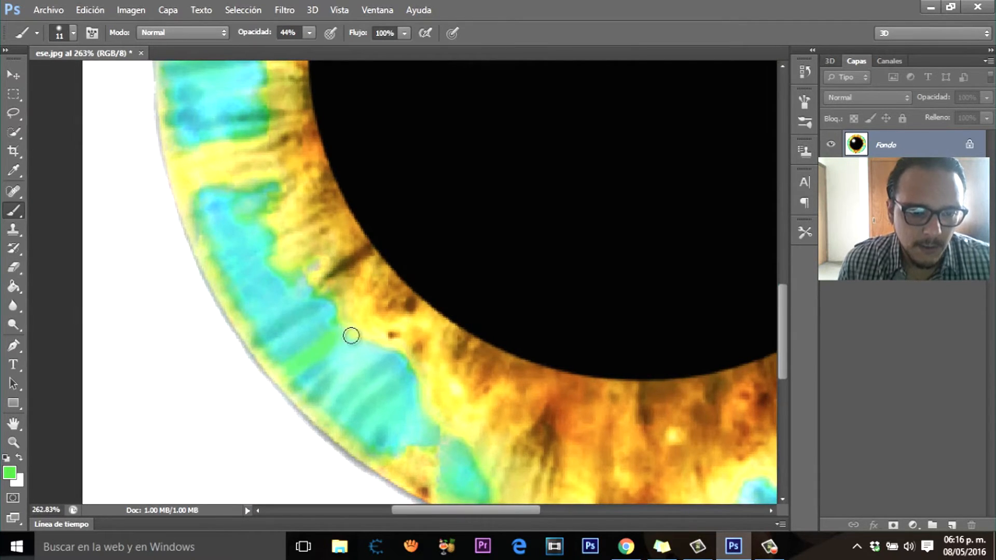
pyautogui.scroll(-8, 352, 336)
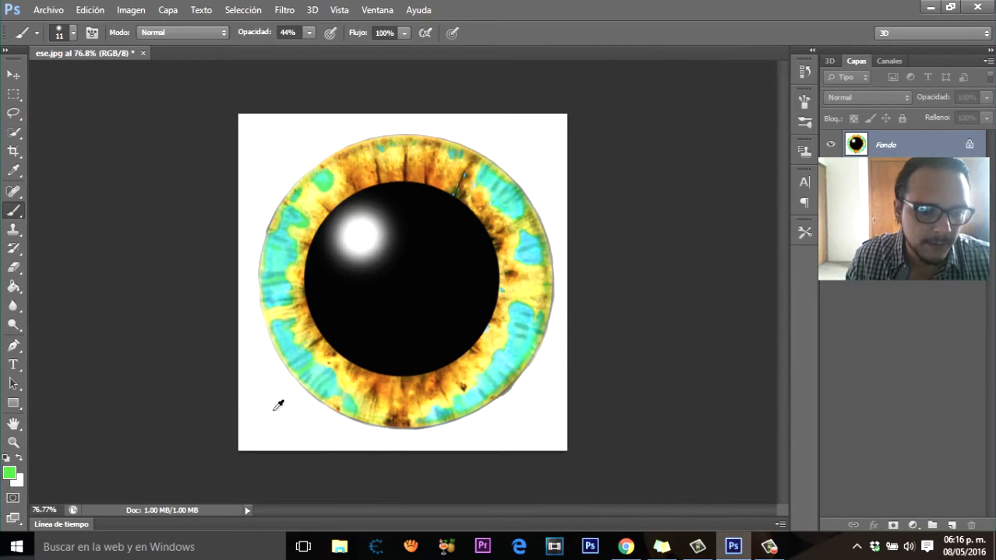
pyautogui.scroll(8, 278, 405)
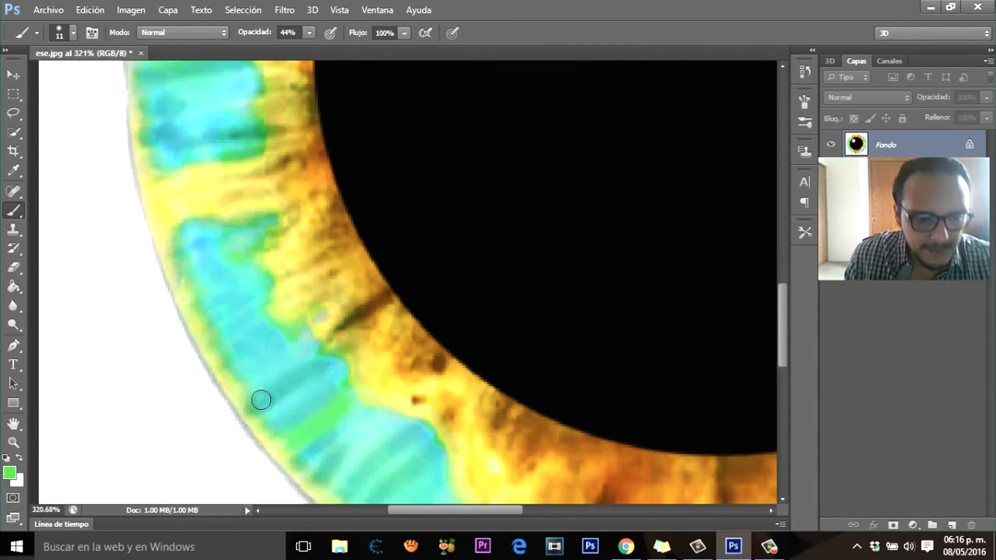
pyautogui.moveTo(277, 339); pyautogui.dragTo(251, 371)
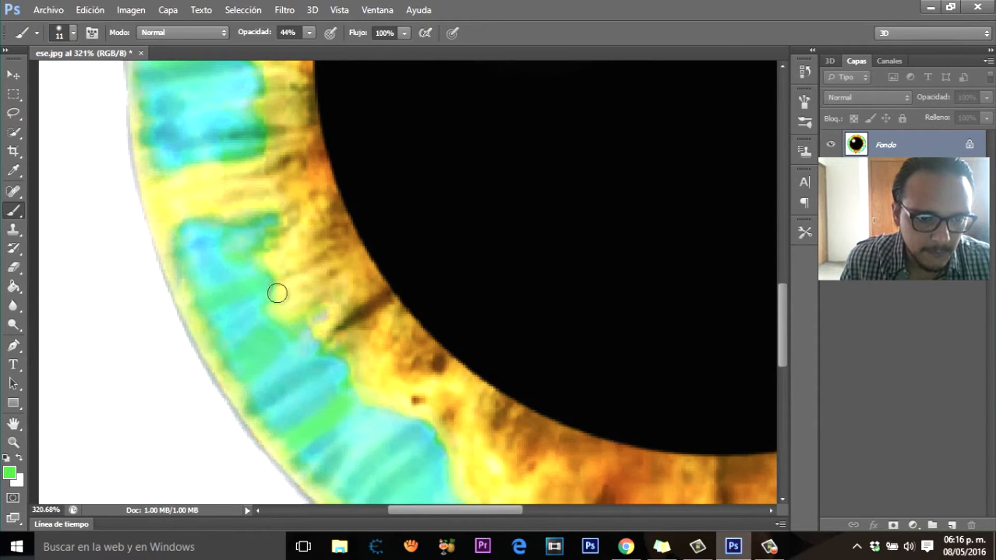
pyautogui.scroll(-8, 324, 386)
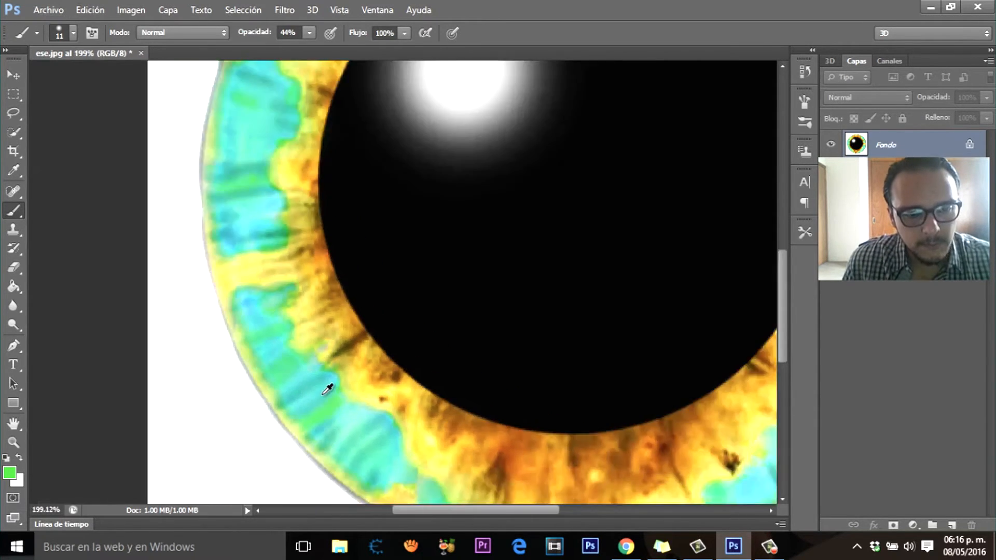
pyautogui.scroll(4, 276, 393)
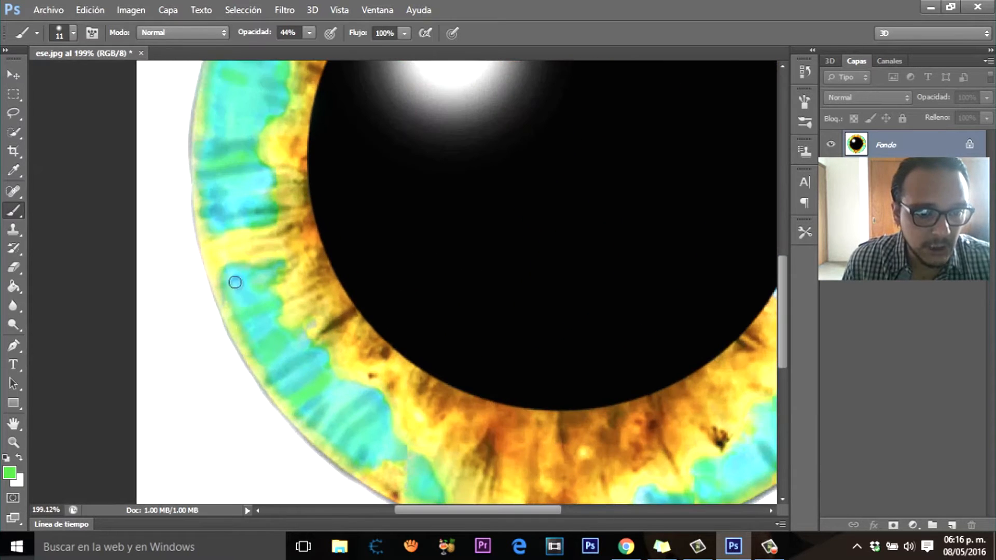
# Step: Undo the last edit and paint a bright green streak across the small blue patch on the iris's right side
pyautogui.scroll(-3, 252, 277)
pyautogui.scroll(3, 489, 362)
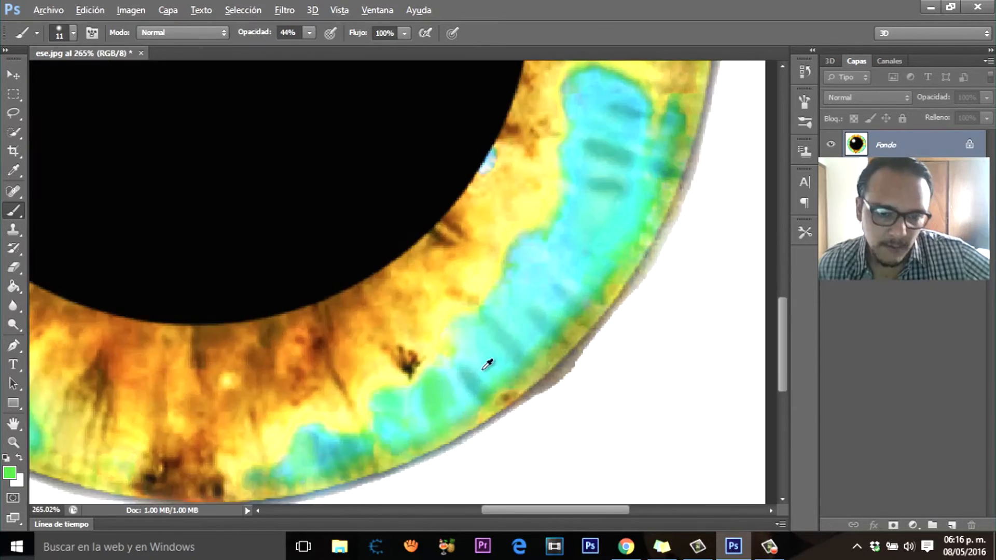
pyautogui.scroll(-4, 583, 444)
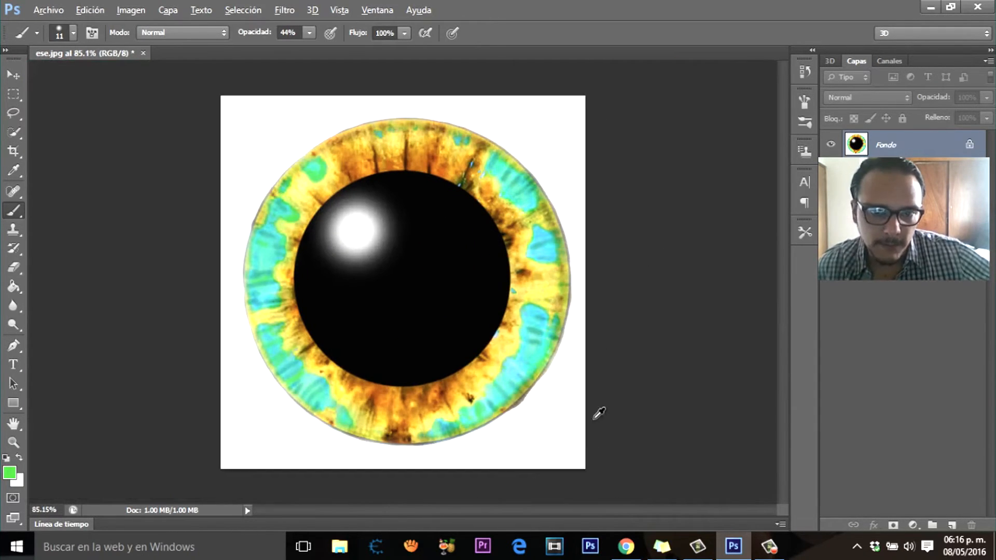
pyautogui.scroll(3, 543, 210)
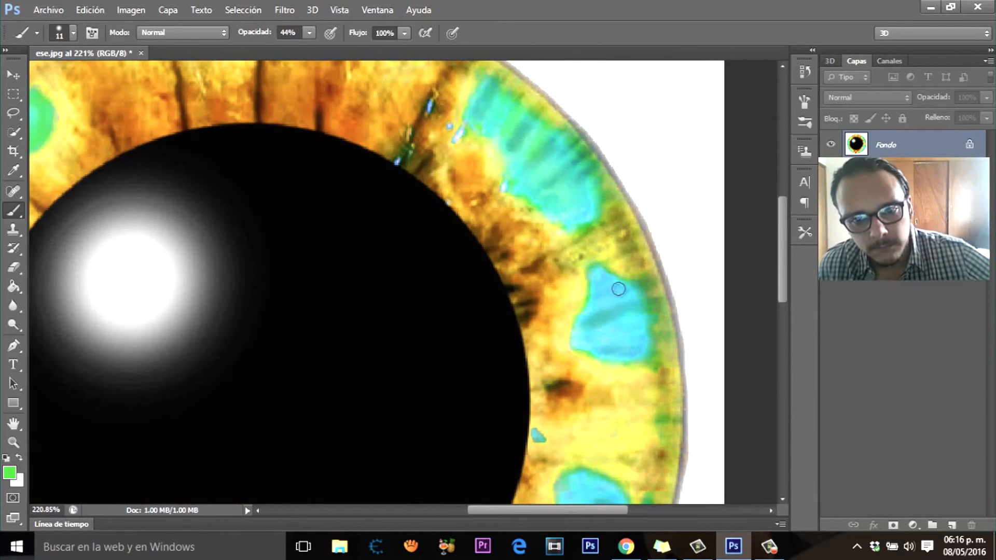
pyautogui.scroll(1, 617, 311)
pyautogui.click(90, 10)
pyautogui.click(133, 40)
pyautogui.moveTo(600, 342); pyautogui.dragTo(648, 327)
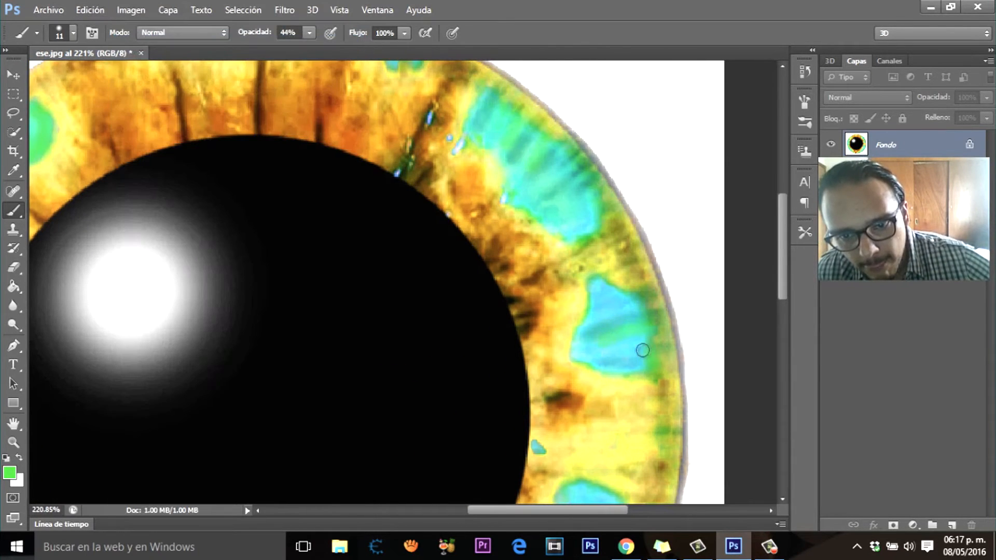
# Step: Change the foreground colour to a darker, more muted green
pyautogui.scroll(-3, 639, 315)
pyautogui.scroll(3, 620, 342)
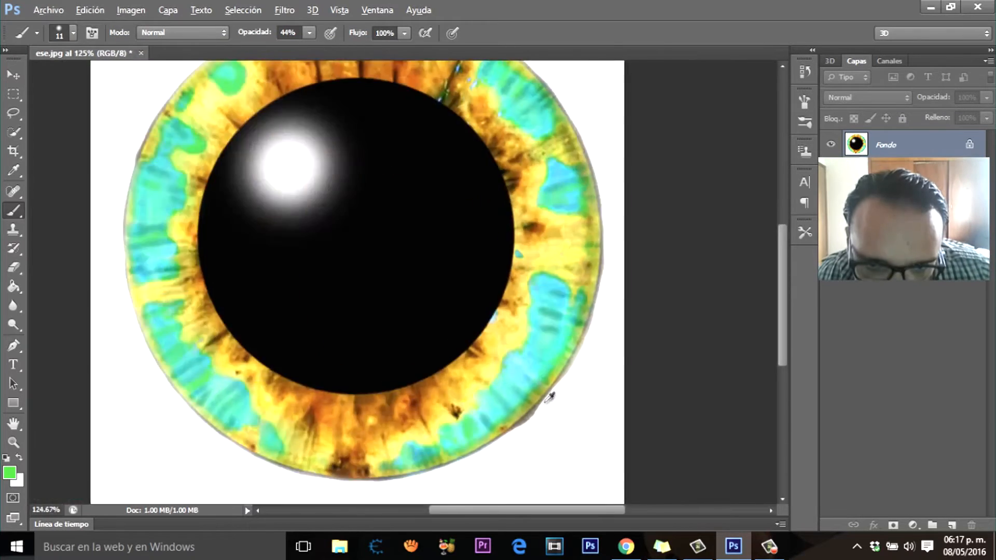
pyautogui.scroll(-3, 575, 289)
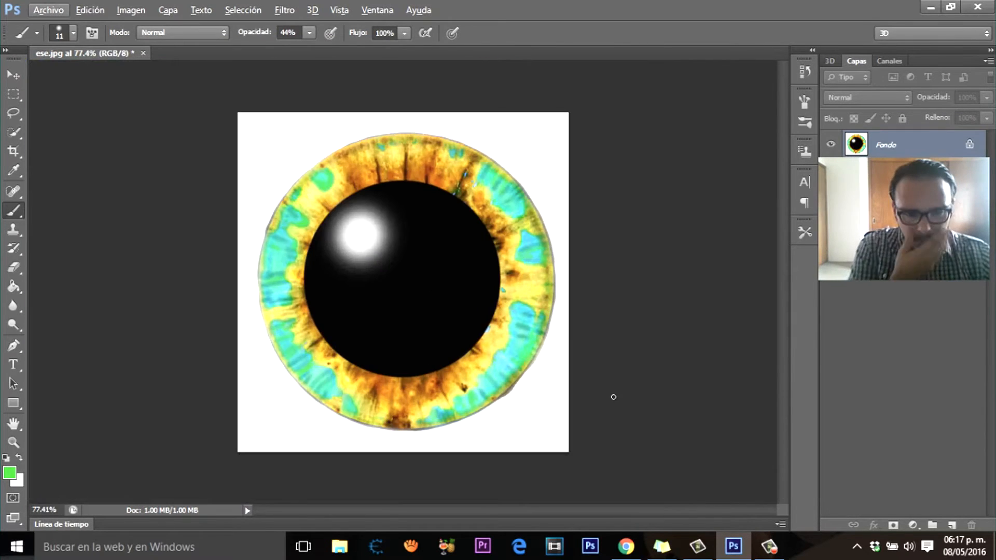
pyautogui.scroll(4, 374, 395)
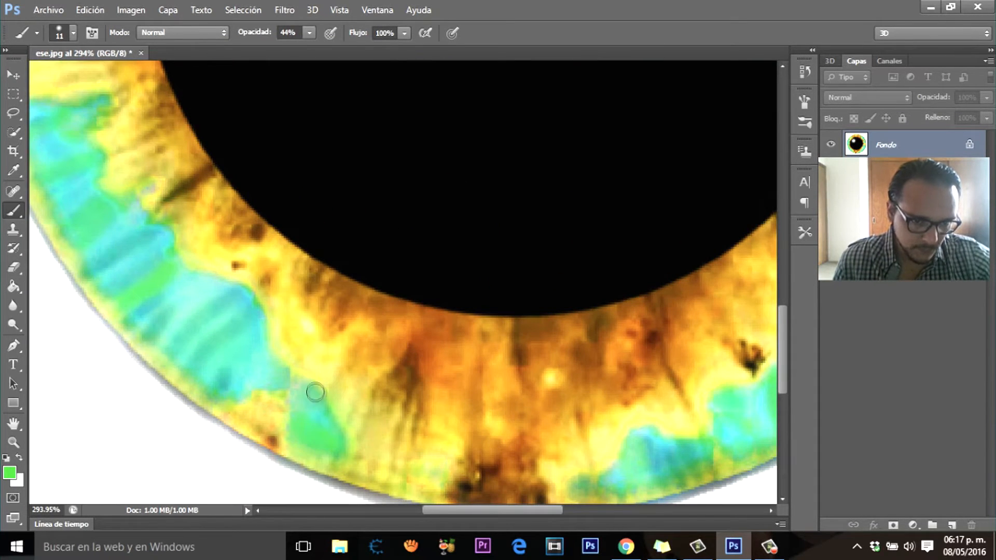
pyautogui.scroll(-5, 515, 494)
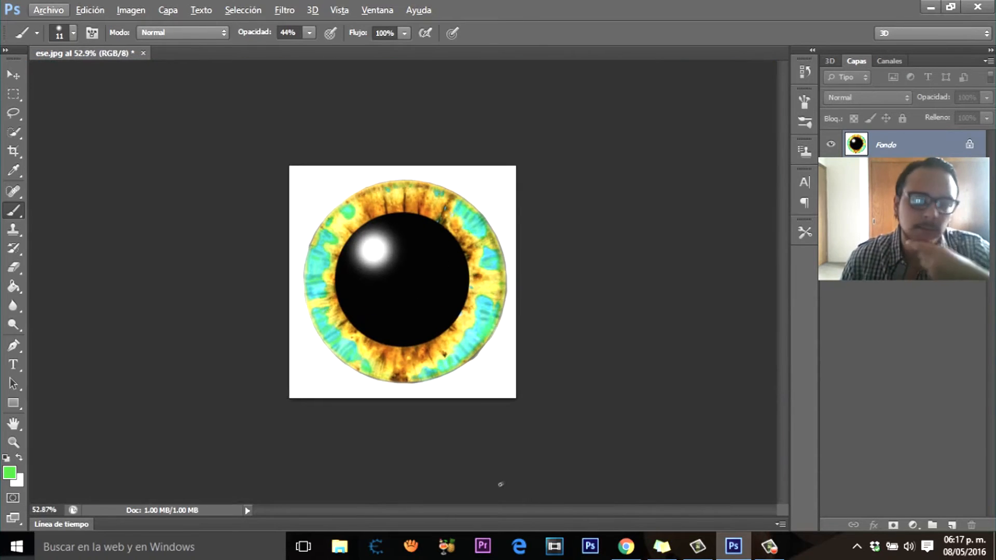
pyautogui.click(9, 472)
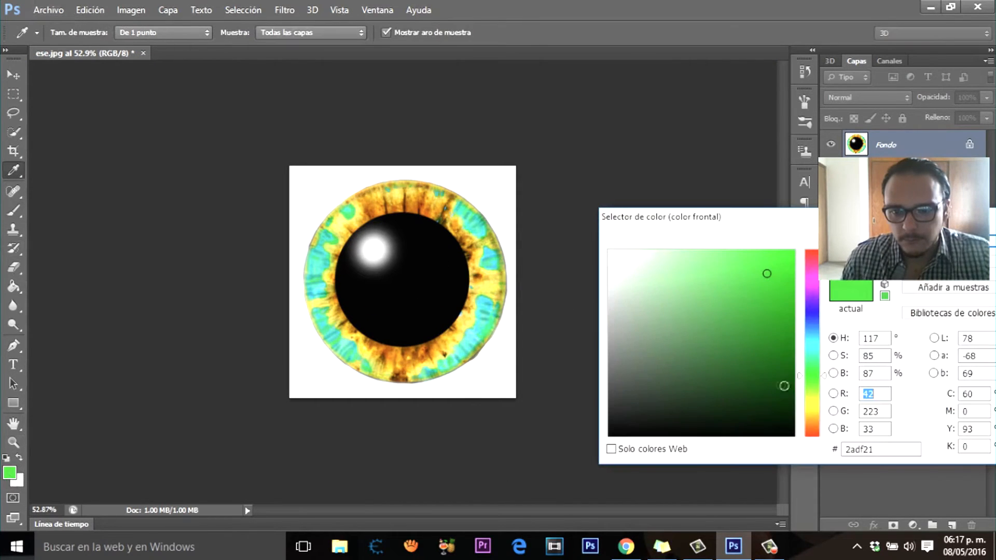
pyautogui.moveTo(802, 365); pyautogui.dragTo(801, 363)
pyautogui.click(758, 327)
pyautogui.press('Return')
pyautogui.scroll(5, 586, 436)
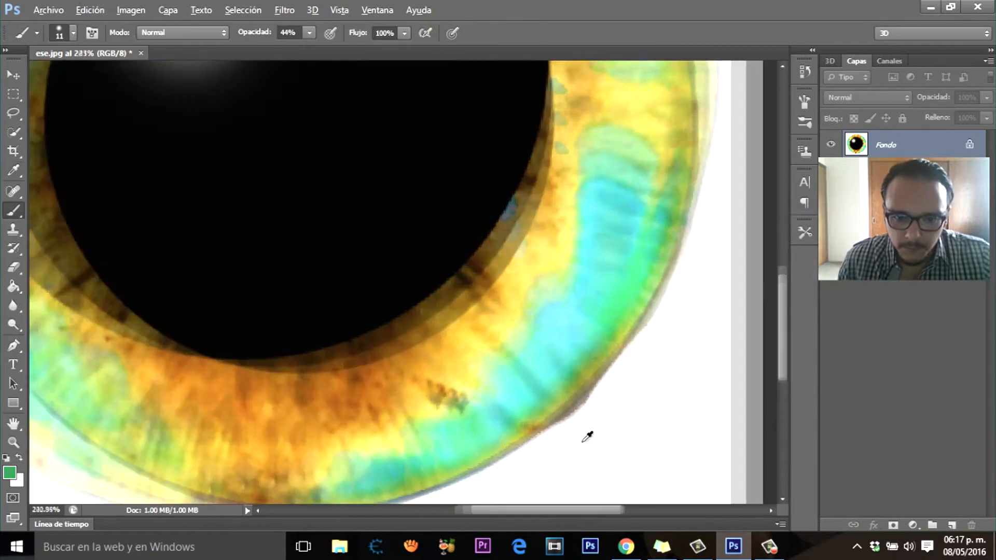
pyautogui.scroll(-3, 546, 391)
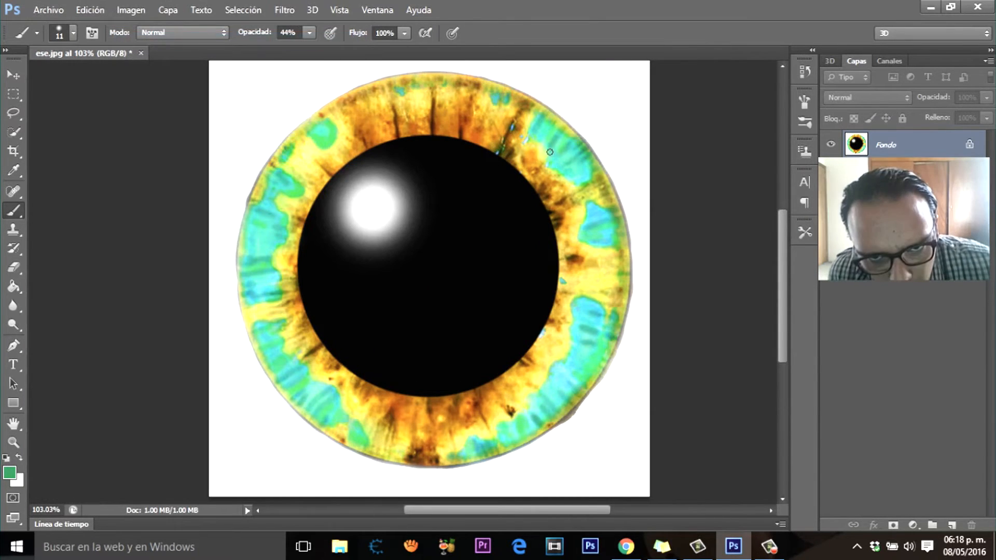
pyautogui.scroll(3, 240, 260)
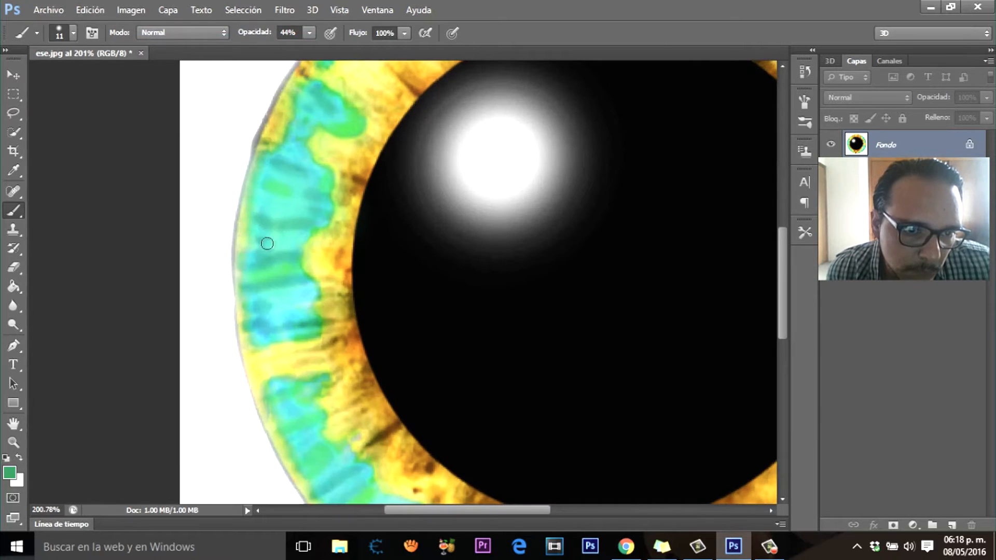
pyautogui.scroll(-4, 251, 233)
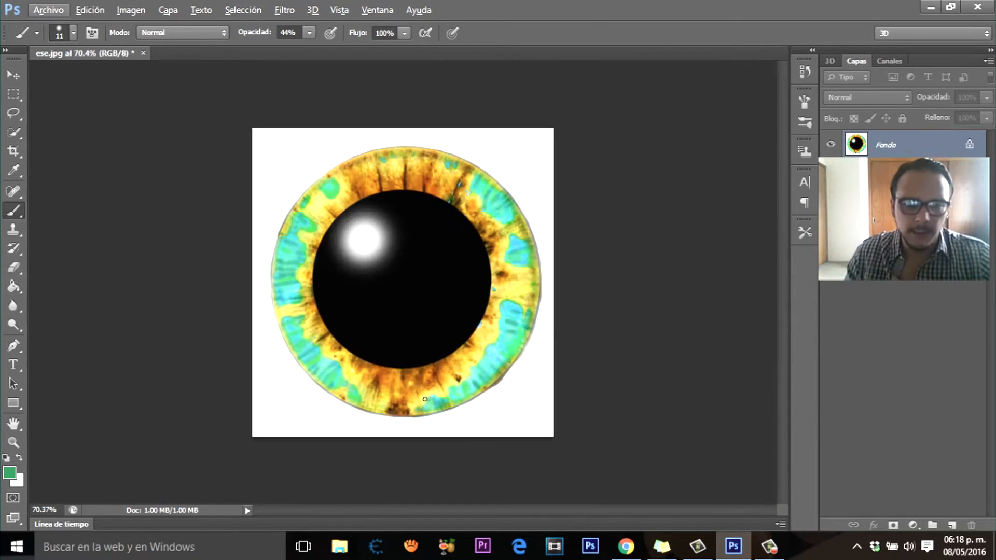
pyautogui.scroll(-2, 475, 334)
pyautogui.scroll(3, 446, 333)
# Step: Set the Eraser to size 13 and start erasing the grey bulge outside the iris's lower-right edge
pyautogui.press('e')
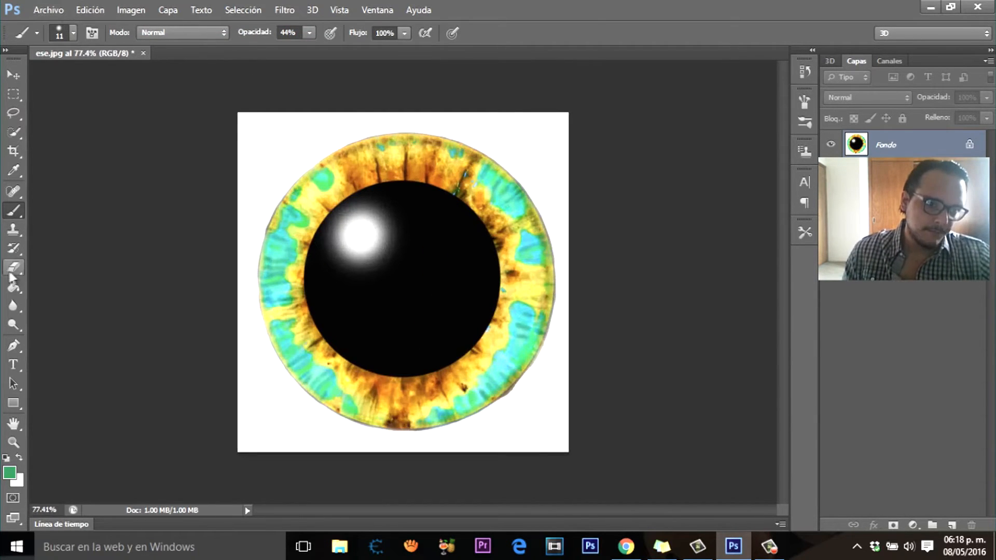
pyautogui.click(74, 33)
pyautogui.moveTo(65, 79); pyautogui.dragTo(51, 79)
pyautogui.click(519, 7)
pyautogui.scroll(17, 500, 428)
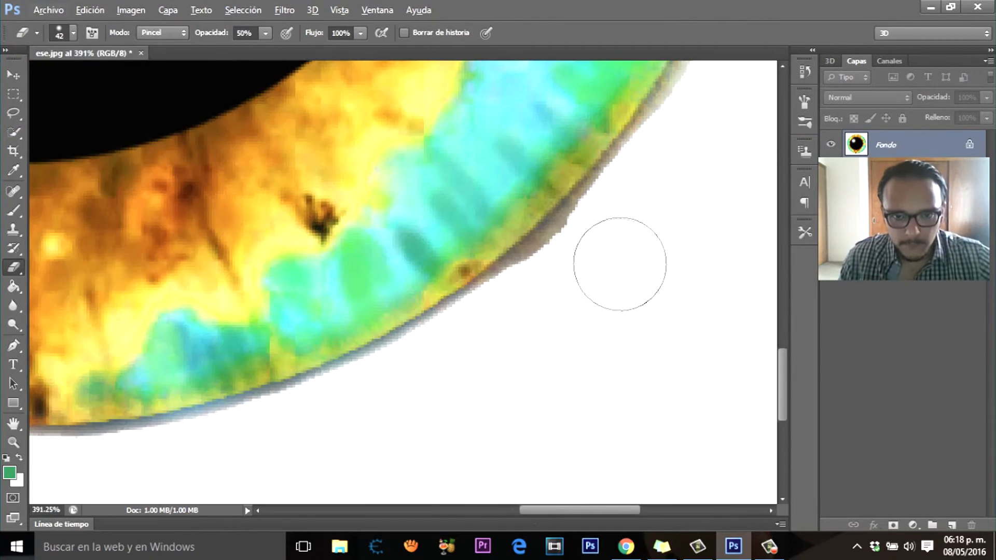
pyautogui.click(73, 32)
pyautogui.click(590, 263)
pyautogui.click(73, 33)
pyautogui.moveTo(51, 79); pyautogui.dragTo(37, 79)
pyautogui.moveTo(549, 240)
pyautogui.mouseDown()
pyautogui.moveTo(531, 262)
pyautogui.moveTo(574, 223)
pyautogui.mouseUp()
pyautogui.scroll(-9, 574, 223)
pyautogui.scroll(13, 610, 321)
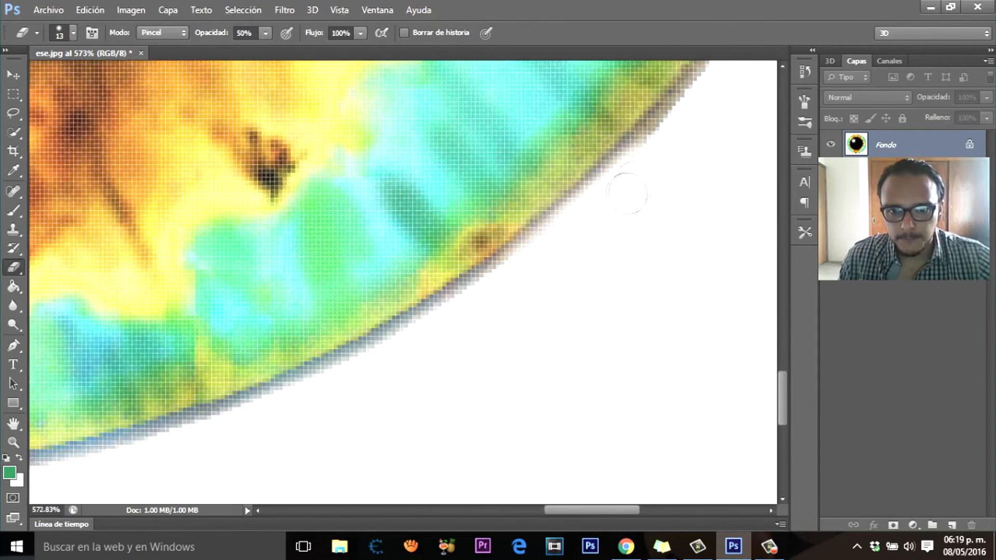
# Step: Trim more of the grey fringe along the iris's lower-right outline with the Eraser at 50% opacity
pyautogui.moveTo(631, 193)
pyautogui.mouseDown()
pyautogui.moveTo(575, 247)
pyautogui.moveTo(481, 292)
pyautogui.mouseUp()
pyautogui.scroll(-15, 649, 335)
pyautogui.scroll(13, 690, 332)
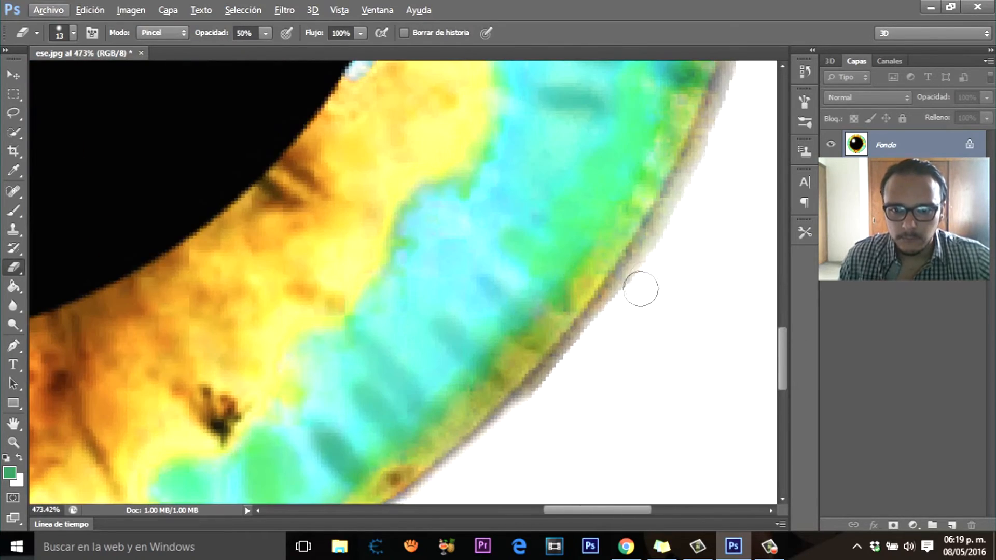
pyautogui.moveTo(640, 288)
pyautogui.mouseDown()
pyautogui.moveTo(560, 401)
pyautogui.moveTo(560, 347)
pyautogui.mouseUp()
pyautogui.scroll(-20, 602, 334)
pyautogui.scroll(10, 540, 321)
pyautogui.scroll(6, 551, 196)
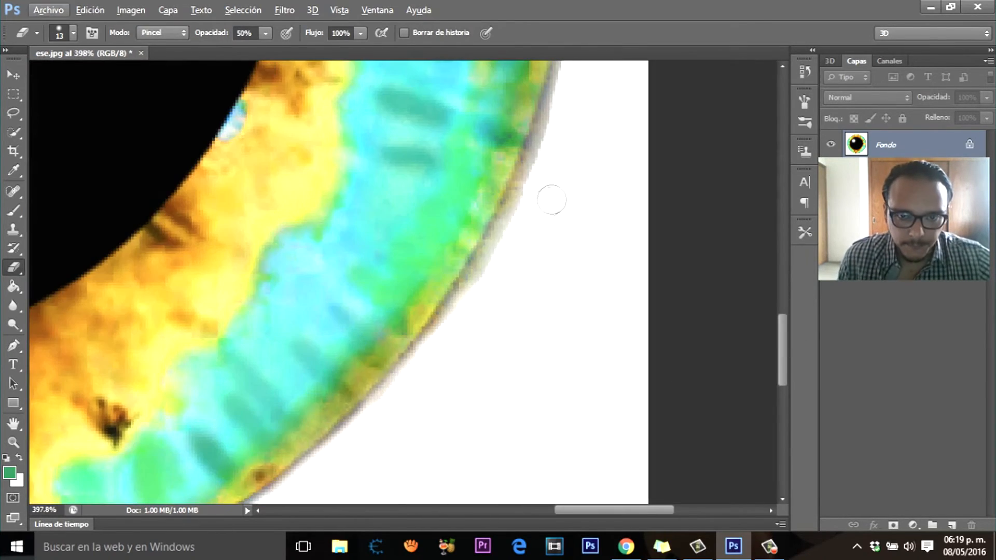
# Step: Raise the Eraser opacity to 100% and clear the remaining grey bulge along the iris's lower-right edge
pyautogui.press('0')
pyautogui.hotkey('ctrl', 'z')
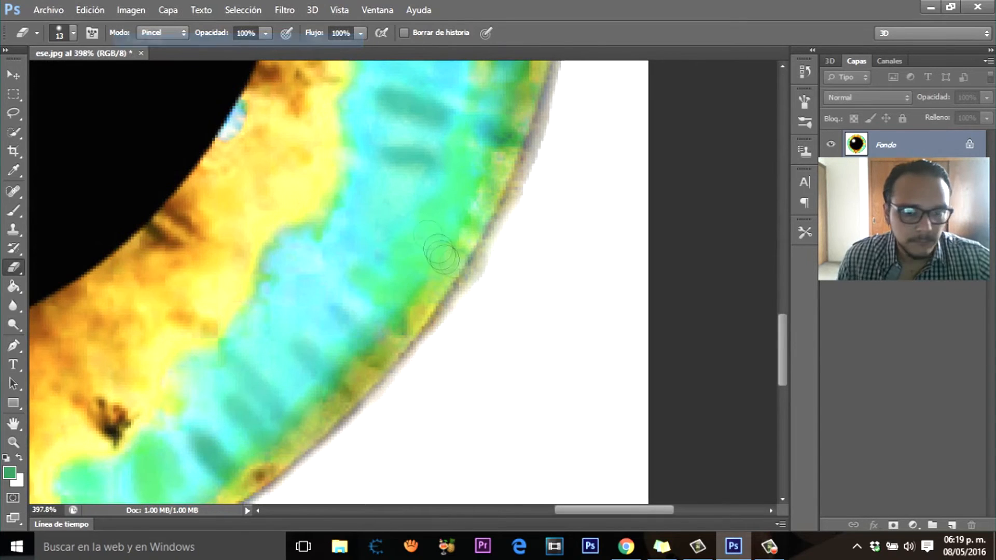
pyautogui.moveTo(514, 216)
pyautogui.mouseDown()
pyautogui.moveTo(472, 311)
pyautogui.moveTo(372, 419)
pyautogui.mouseUp()
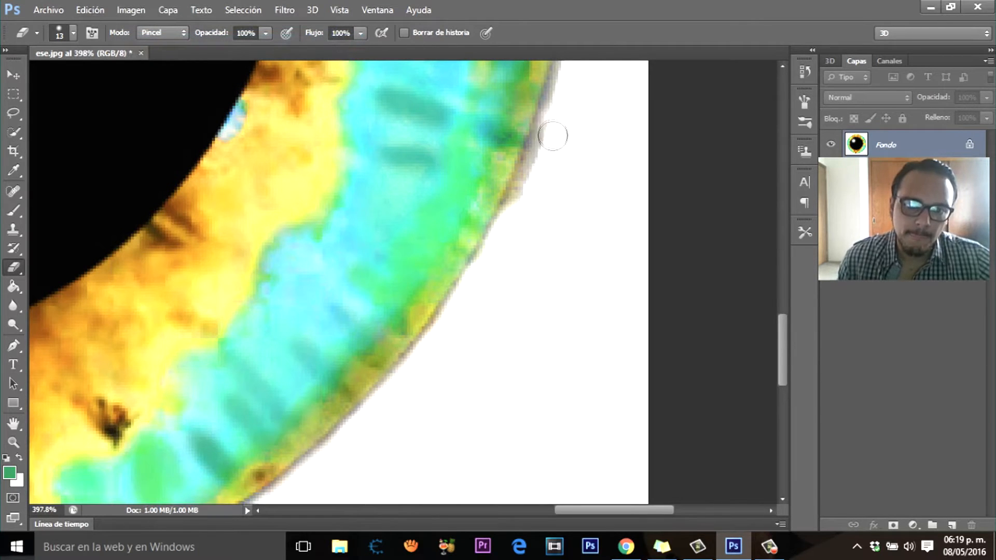
pyautogui.moveTo(552, 133); pyautogui.dragTo(527, 207)
pyautogui.scroll(-12, 751, 294)
pyautogui.scroll(6, 636, 336)
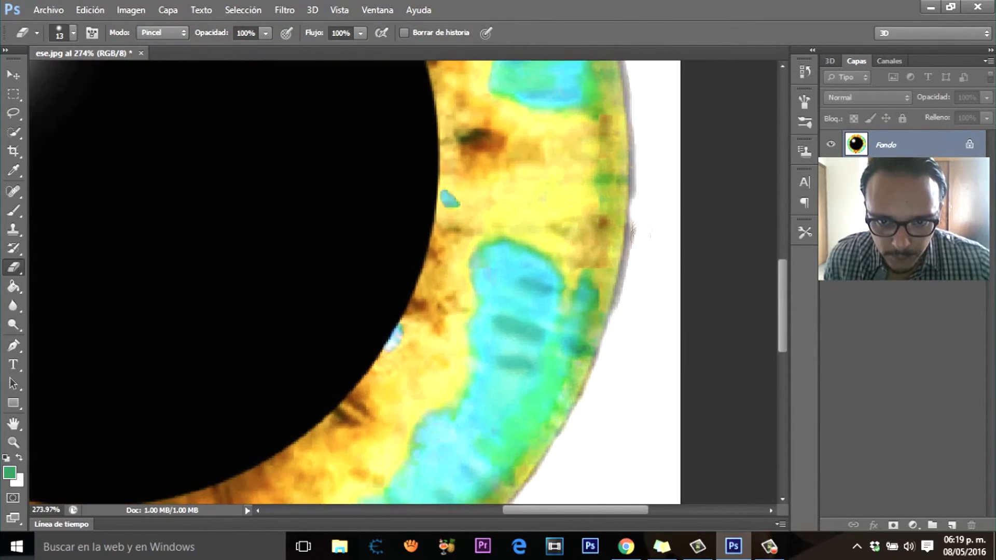
# Step: Erase the leftover grey fringe along the iris's right edge to smooth its outline
pyautogui.scroll(-8, 633, 249)
pyautogui.scroll(8, 528, 193)
pyautogui.moveTo(528, 194); pyautogui.dragTo(548, 380)
pyautogui.scroll(-5, 575, 368)
pyautogui.scroll(8, 562, 431)
pyautogui.moveTo(561, 291); pyautogui.dragTo(539, 395)
pyautogui.scroll(-4, 583, 478)
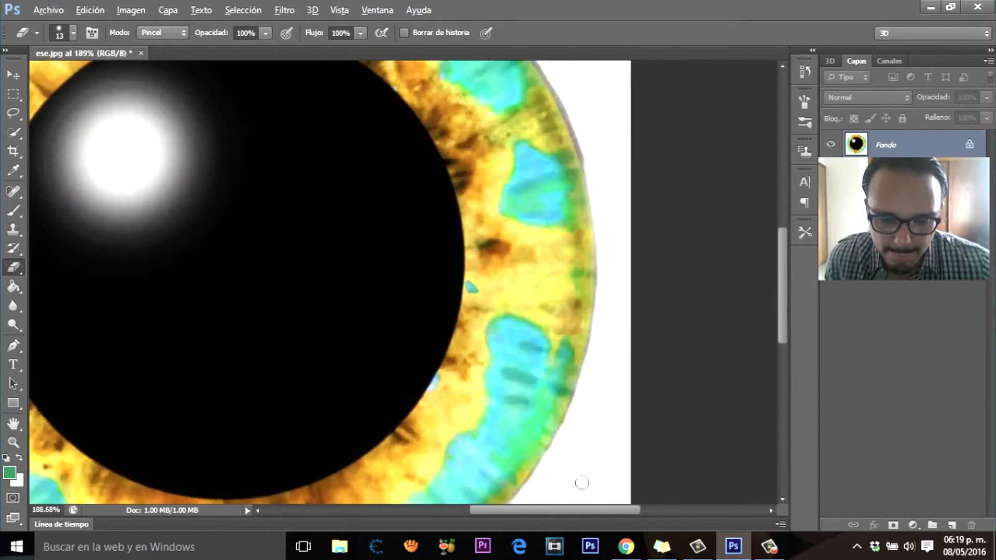
# Step: Erase the grey rim along the iris's upper-right edge
pyautogui.scroll(3, 583, 472)
pyautogui.scroll(-6, 571, 472)
pyautogui.scroll(6, 375, 474)
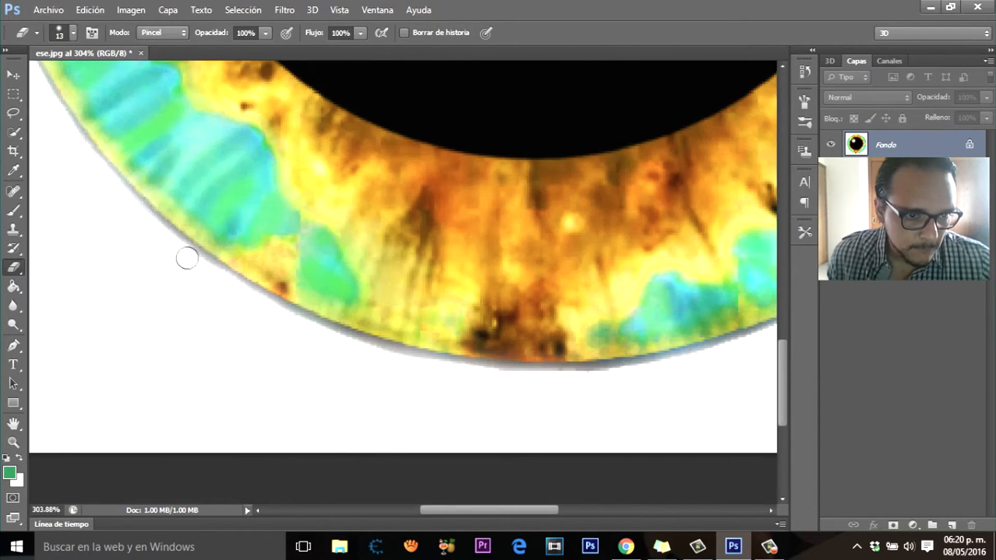
pyautogui.scroll(-8, 589, 271)
pyautogui.scroll(5, 515, 124)
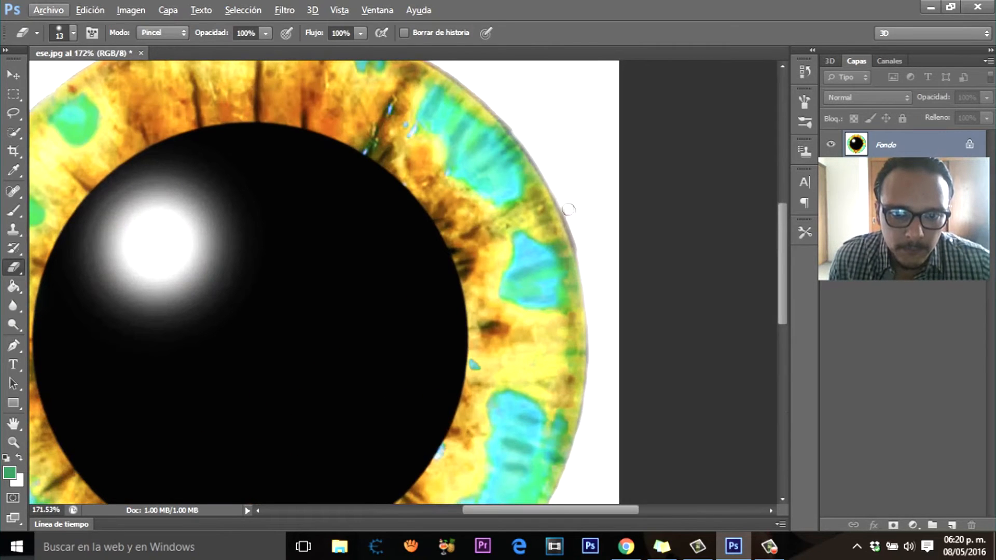
pyautogui.moveTo(568, 210); pyautogui.dragTo(585, 266)
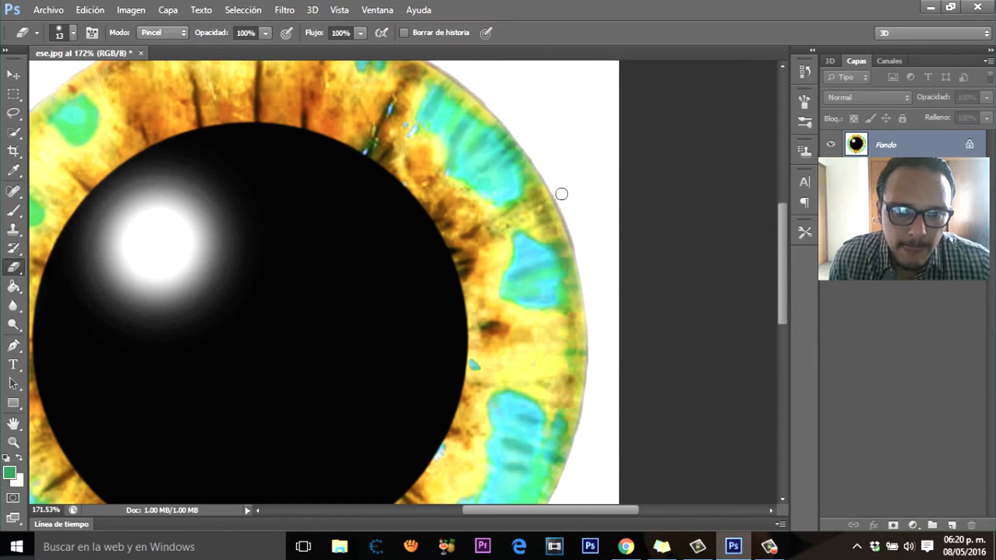
pyautogui.scroll(-7, 571, 161)
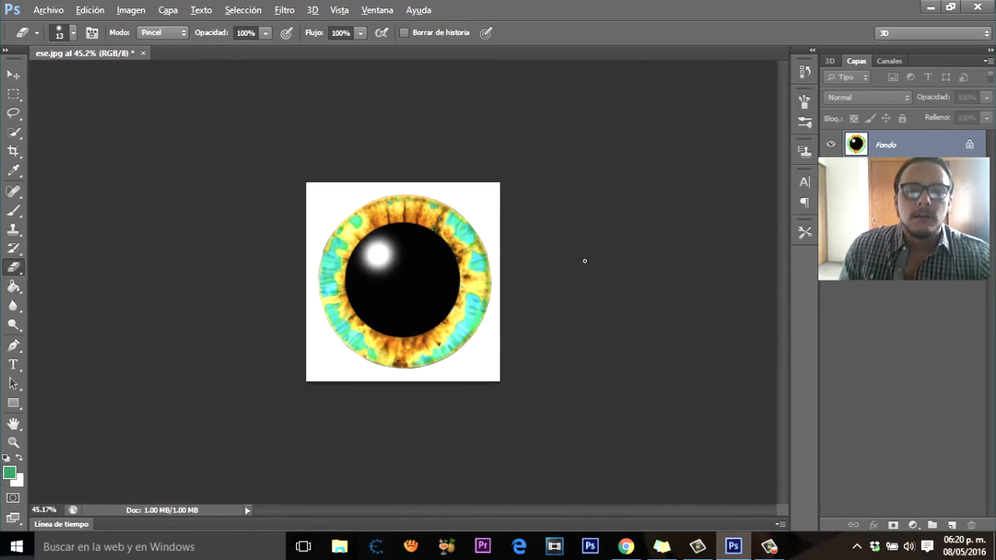
pyautogui.scroll(5, 585, 261)
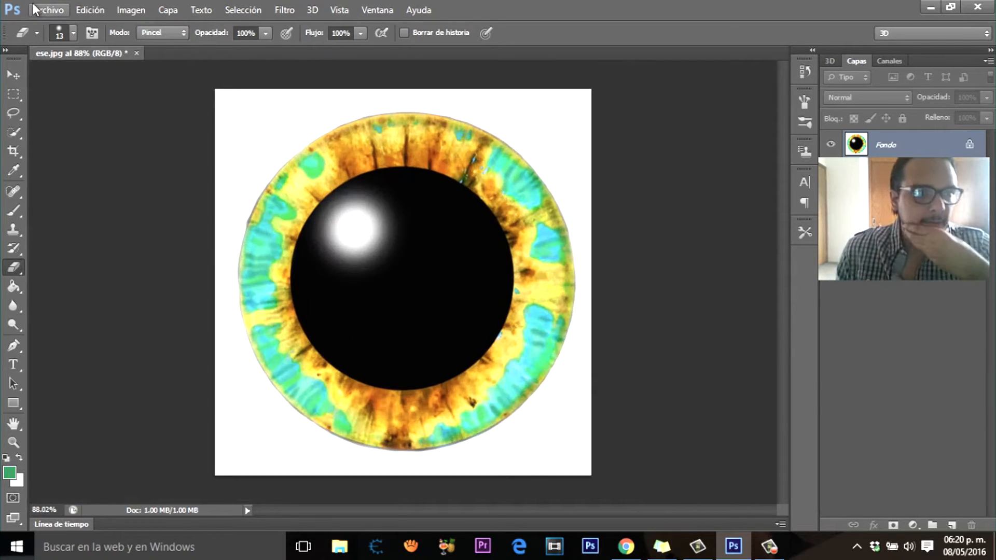
# Step: Place the ring image 323232.jpg over the iris and set its blend mode to Multiply
pyautogui.click(34, 9)
pyautogui.click(57, 40)
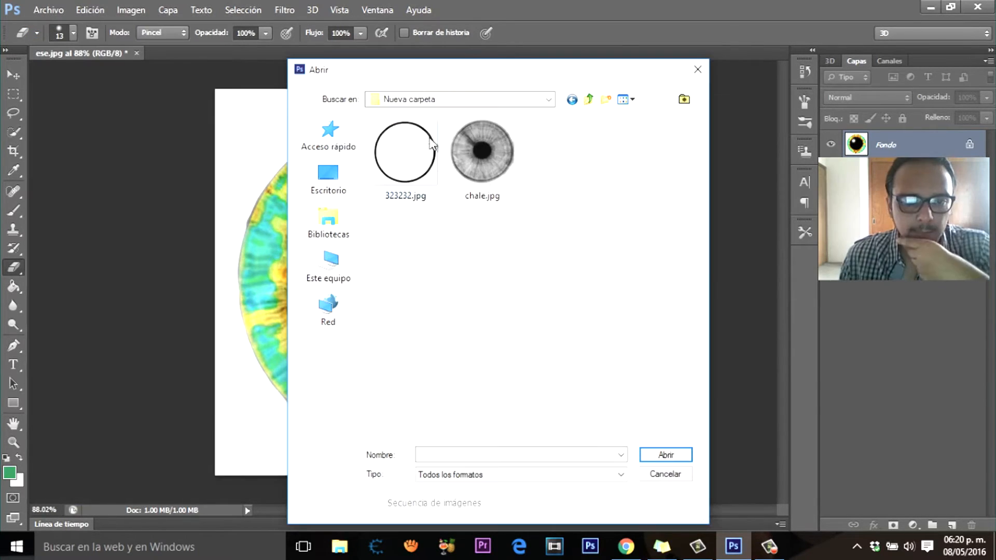
pyautogui.doubleClick(426, 168)
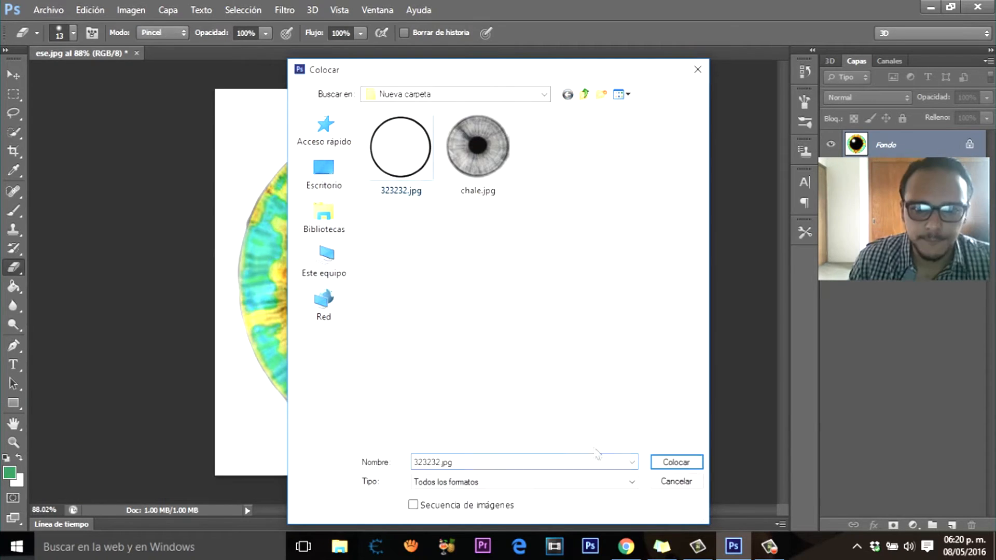
pyautogui.moveTo(518, 148); pyautogui.dragTo(513, 144)
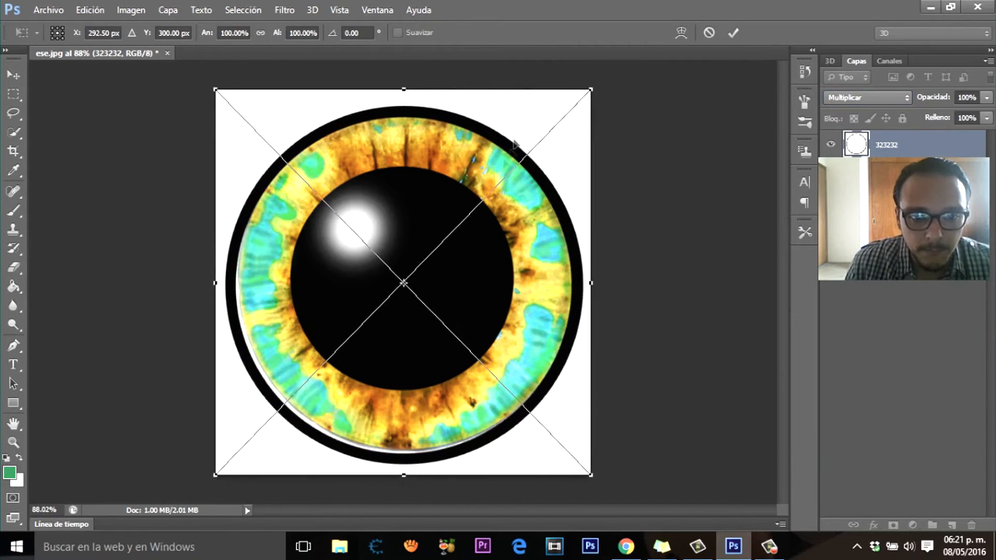
# Step: Scale the placed black ring down slightly to fit around the iris's outer edge
pyautogui.moveTo(215, 475); pyautogui.dragTo(222, 466)
pyautogui.moveTo(420, 390); pyautogui.dragTo(419, 390)
pyautogui.press('Return')
pyautogui.press('e')
pyautogui.scroll(-6, 566, 332)
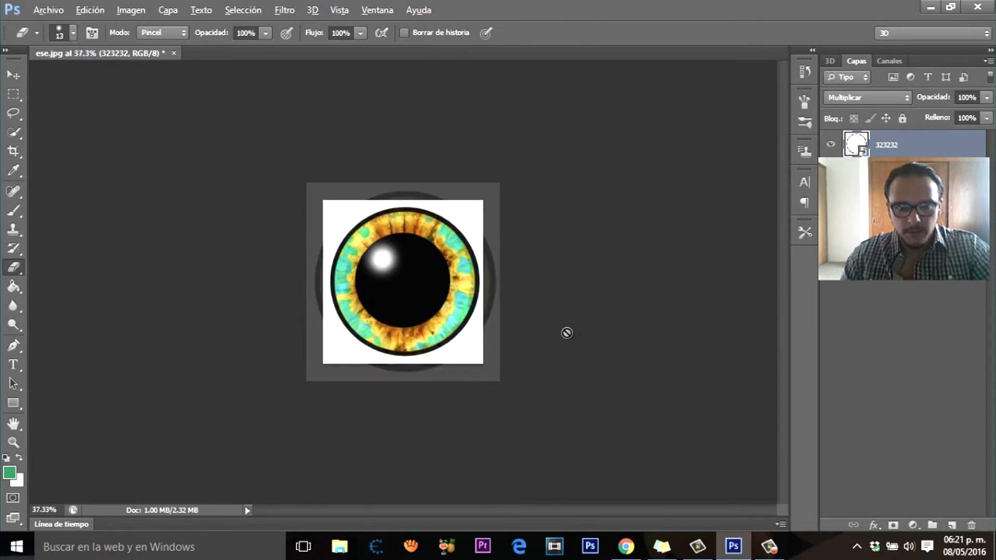
pyautogui.scroll(4, 566, 332)
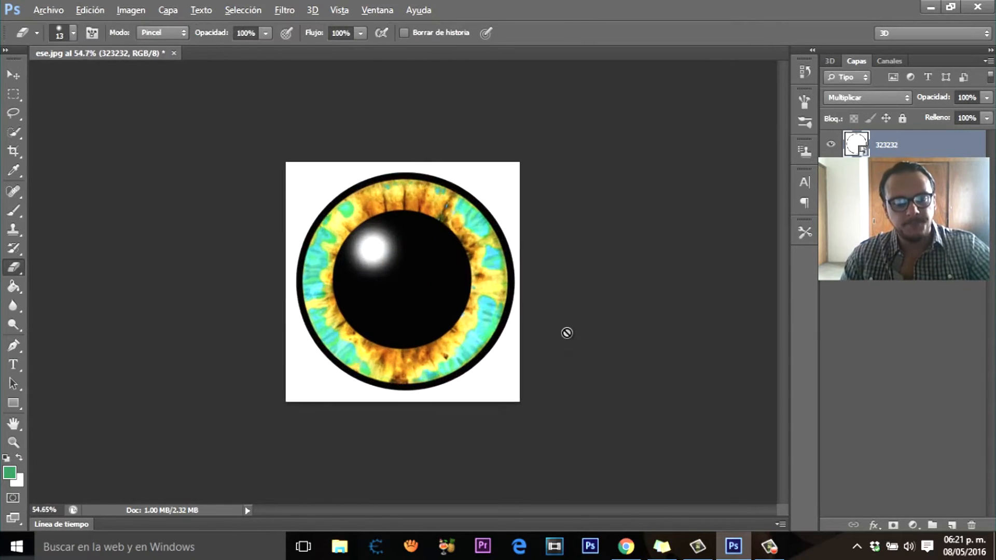
pyautogui.scroll(3, 567, 332)
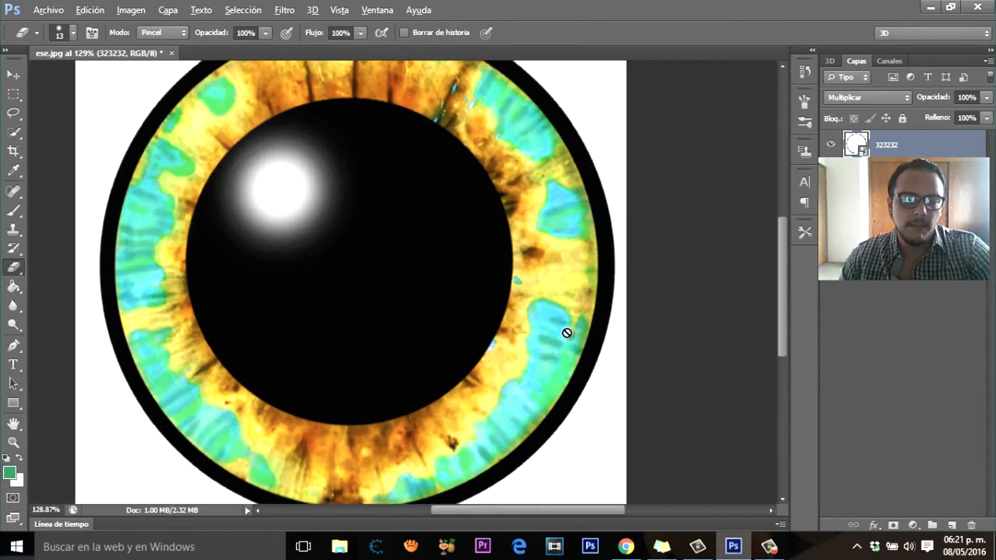
pyautogui.scroll(-1, 567, 332)
pyautogui.scroll(2, 567, 332)
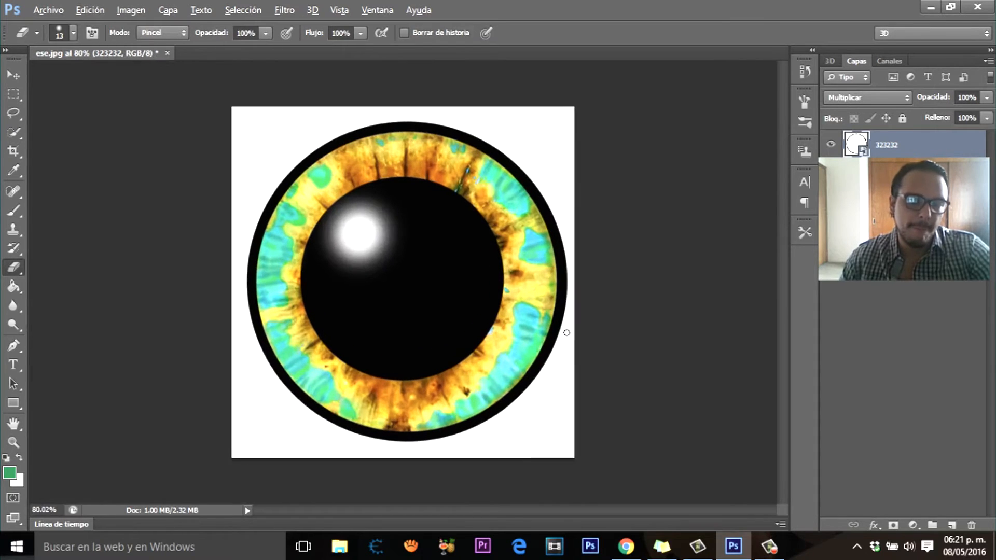
pyautogui.scroll(1, 566, 332)
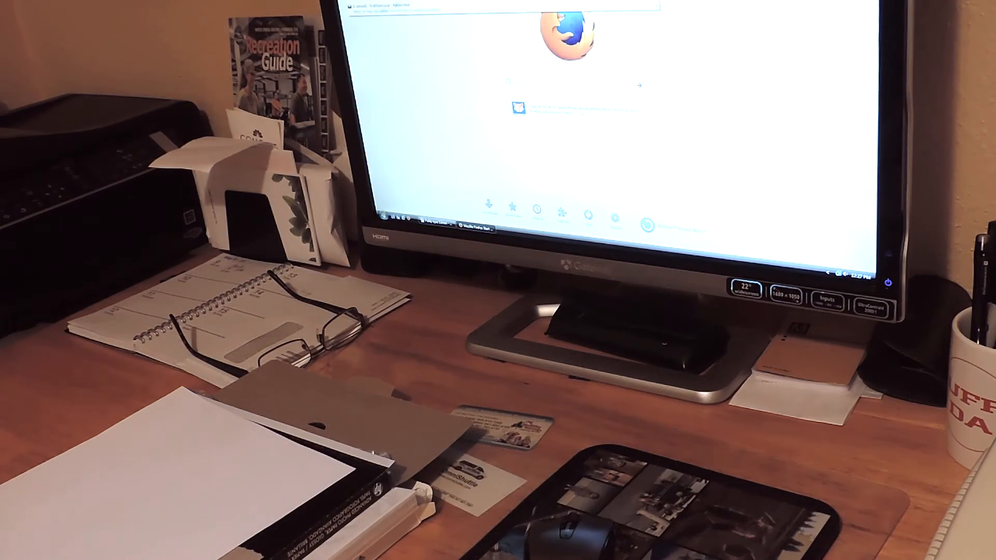
# Step: Load the webmail site in the browser and sign in with the account password
pyautogui.press('Return')
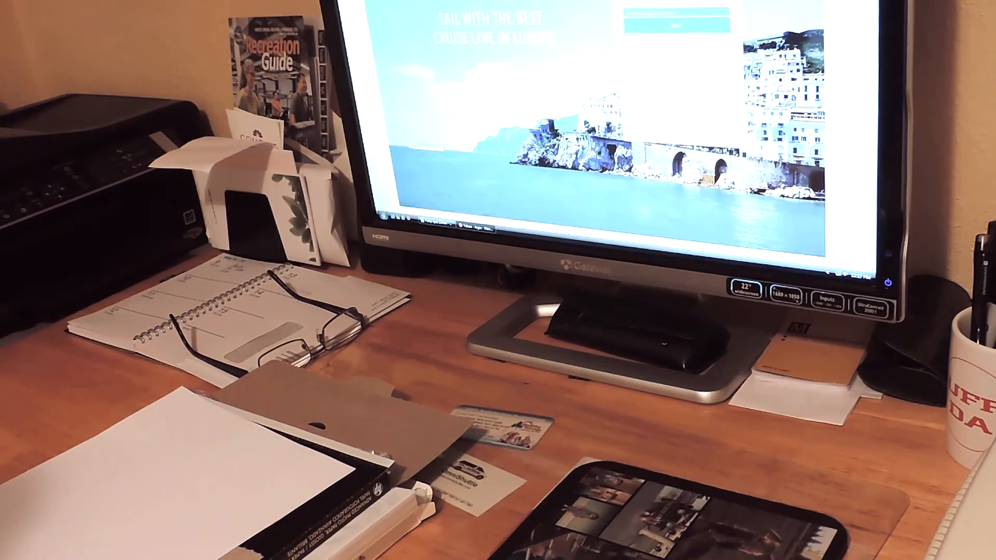
pyautogui.click(689, 31)
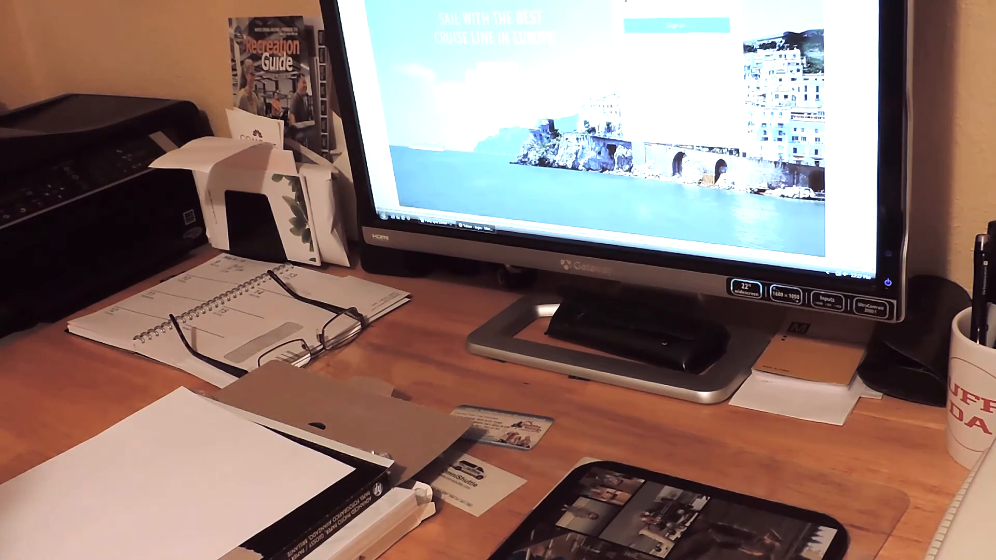
pyautogui.write('••••••••')
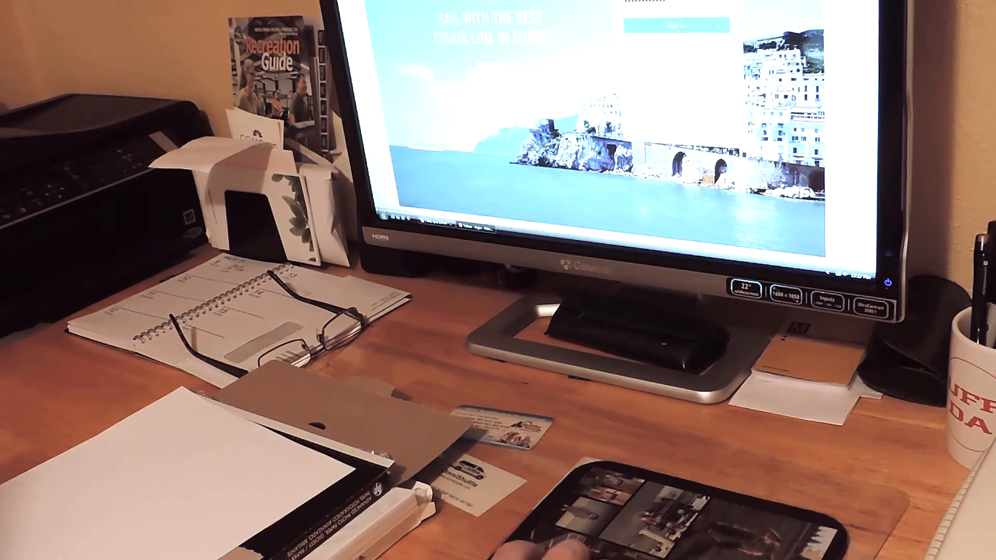
pyautogui.click(676, 25)
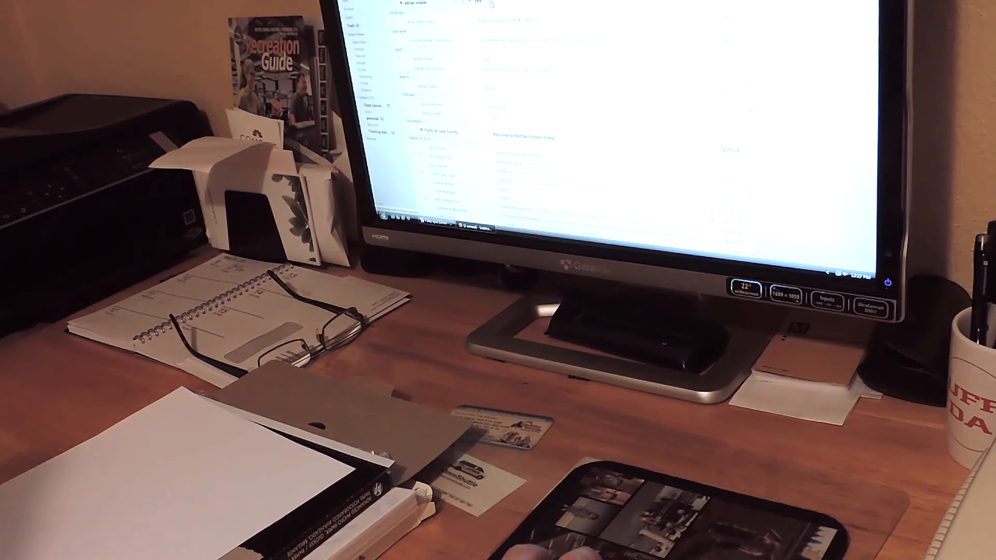
# Step: Open the e-mail carrying the finished eye image and open its attachment in the image viewer
pyautogui.click(491, 4)
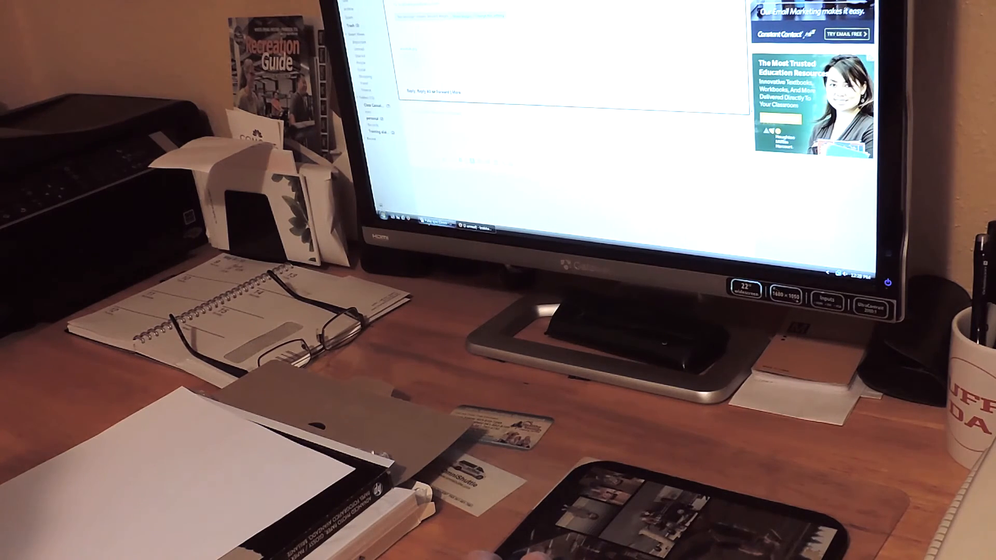
pyautogui.moveTo(433, 223)
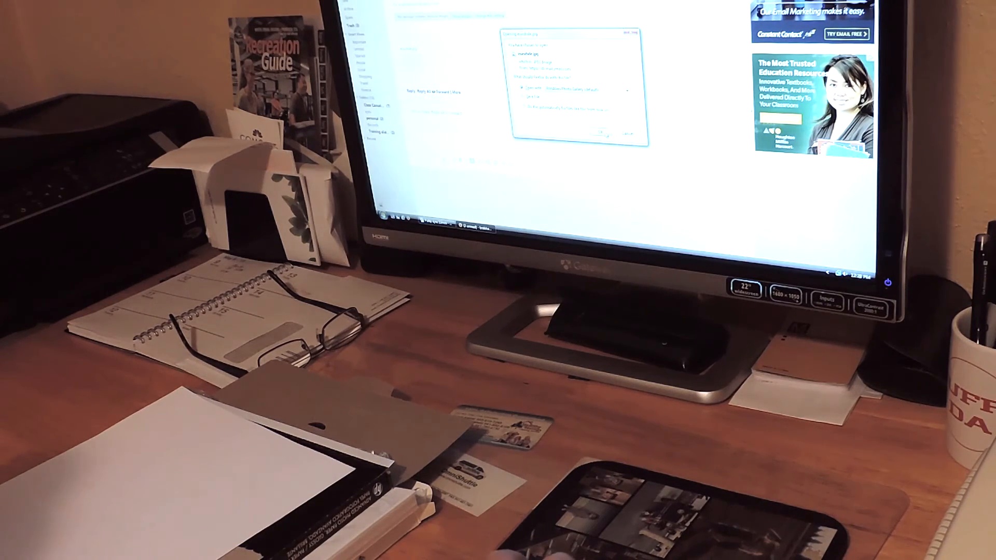
pyautogui.press('Return')
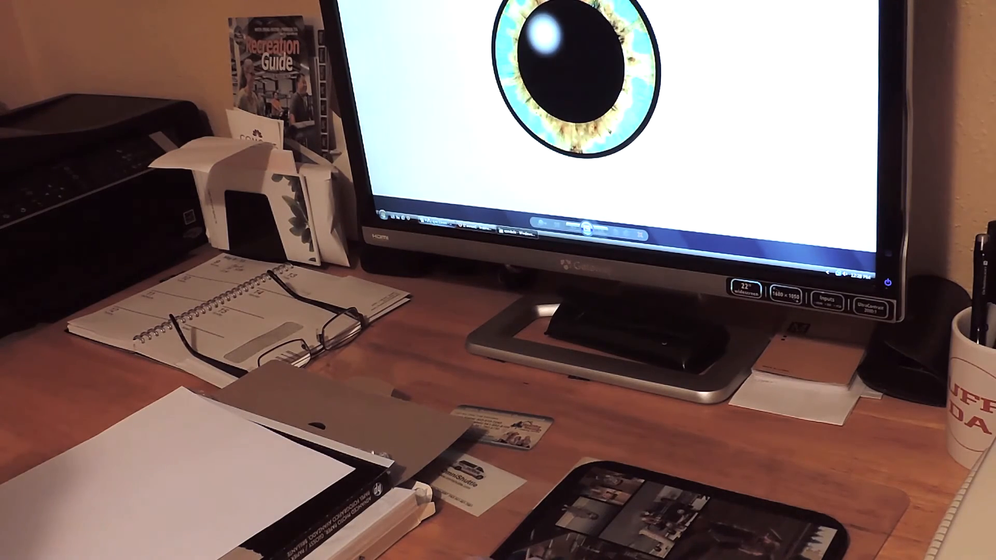
# Step: Bring up the eye sheet document and create a new blank document beside it
pyautogui.click(436, 221)
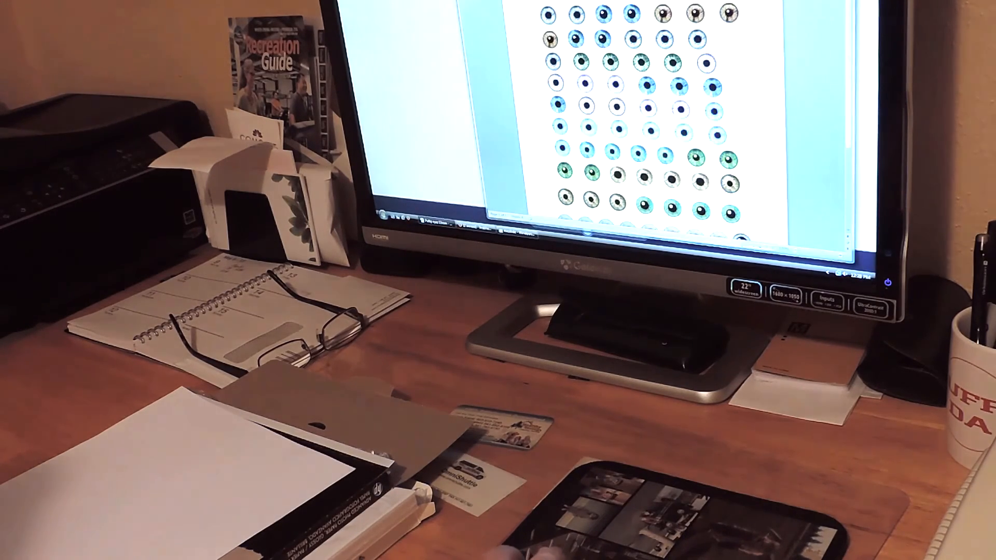
pyautogui.hotkey('ctrl', 'n')
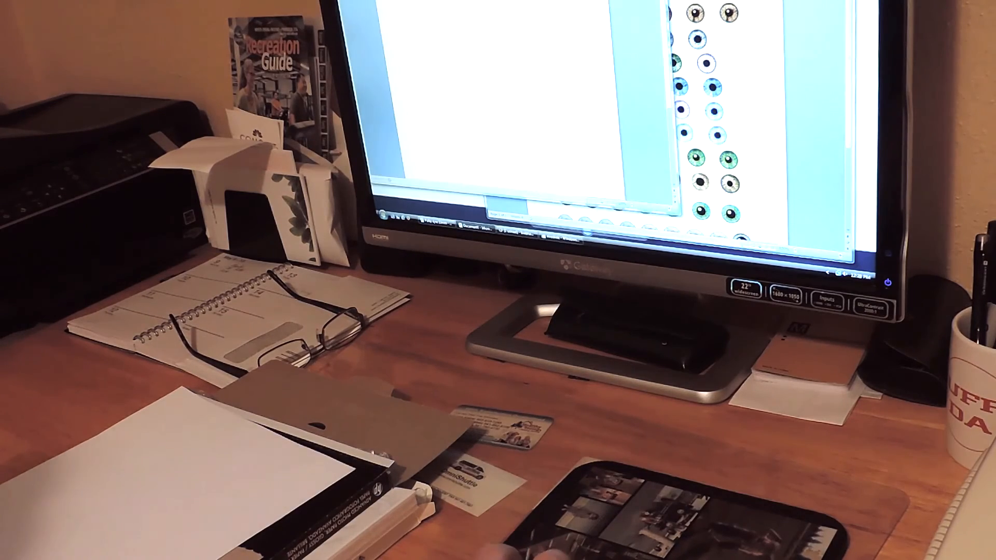
pyautogui.moveTo(498, 1); pyautogui.dragTo(584, 22)
# Step: Copy the eye image from the image viewer into the blank document and shrink it to eye-chip size
pyautogui.click(561, 238)
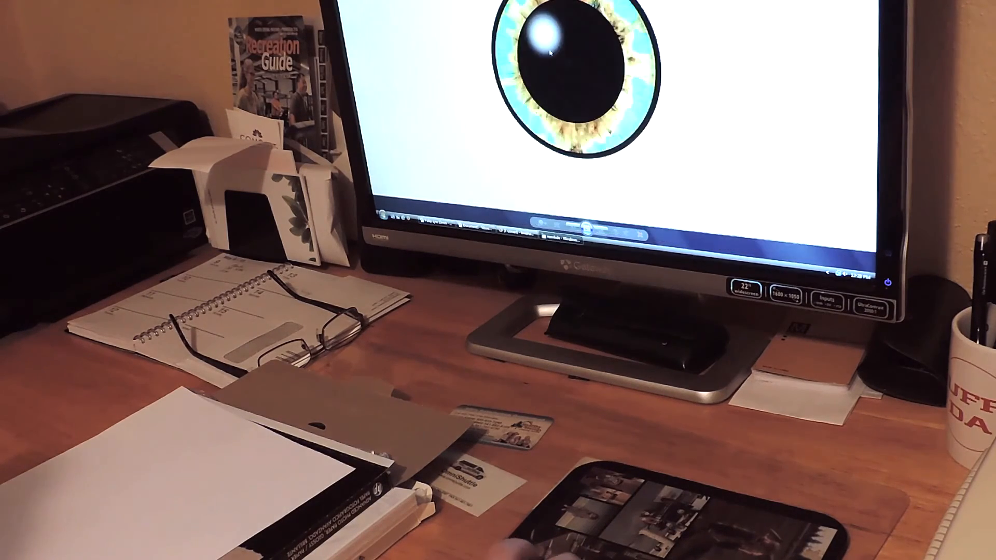
pyautogui.rightClick(607, 62)
pyautogui.click(630, 132)
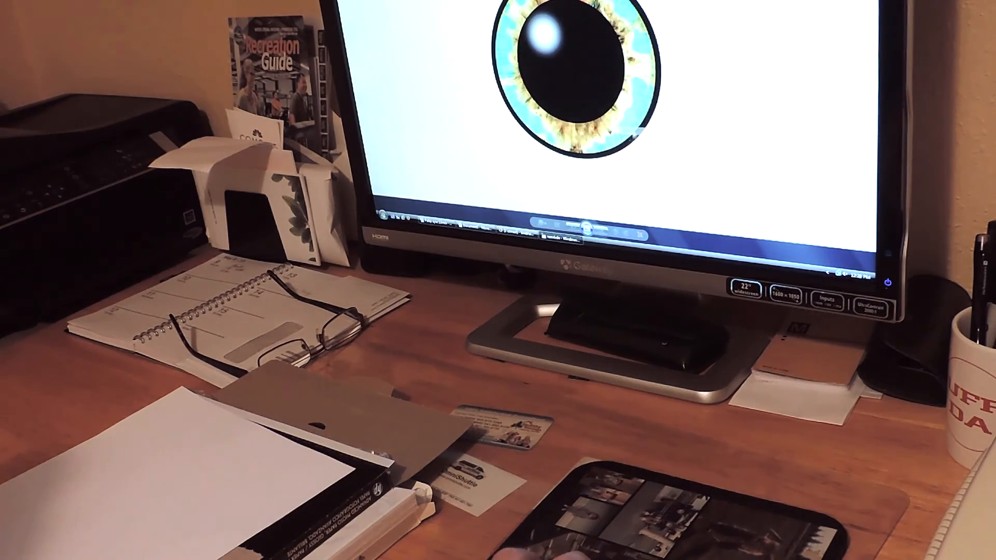
pyautogui.click(475, 227)
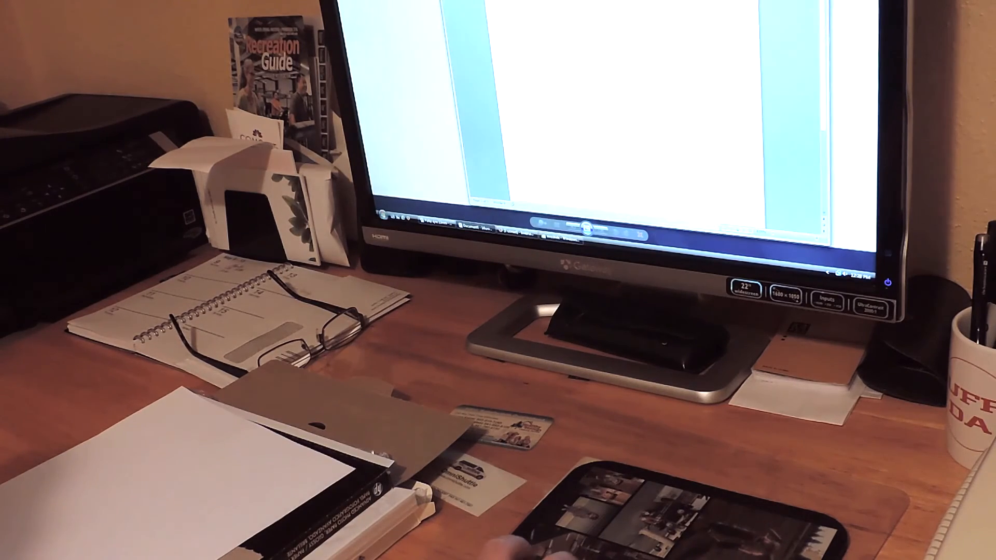
pyautogui.hotkey('ctrl', 'v')
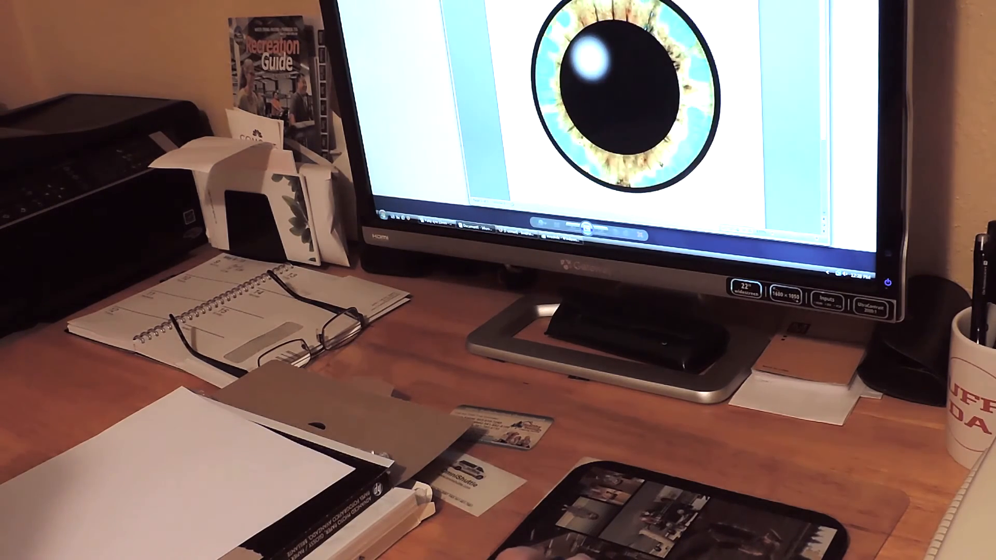
pyautogui.moveTo(716, 2); pyautogui.dragTo(551, 177)
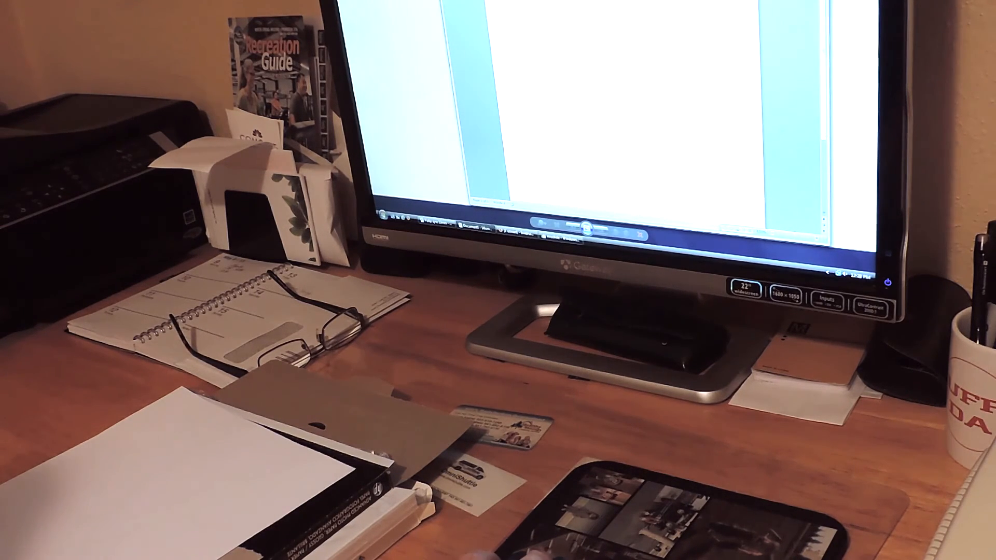
pyautogui.moveTo(475, 227)
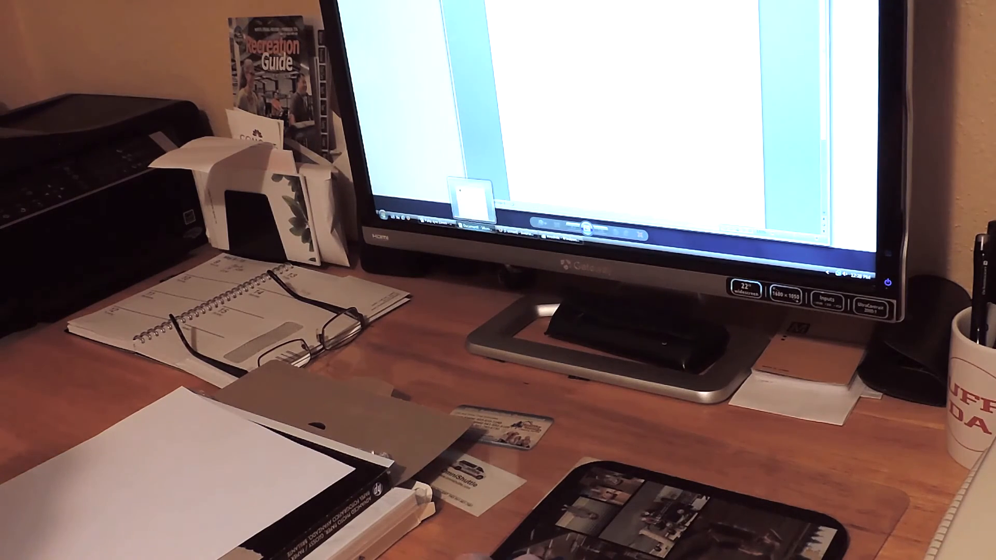
# Step: Delete the last two eyes in the bottom row of the eye sheet
pyautogui.click(437, 221)
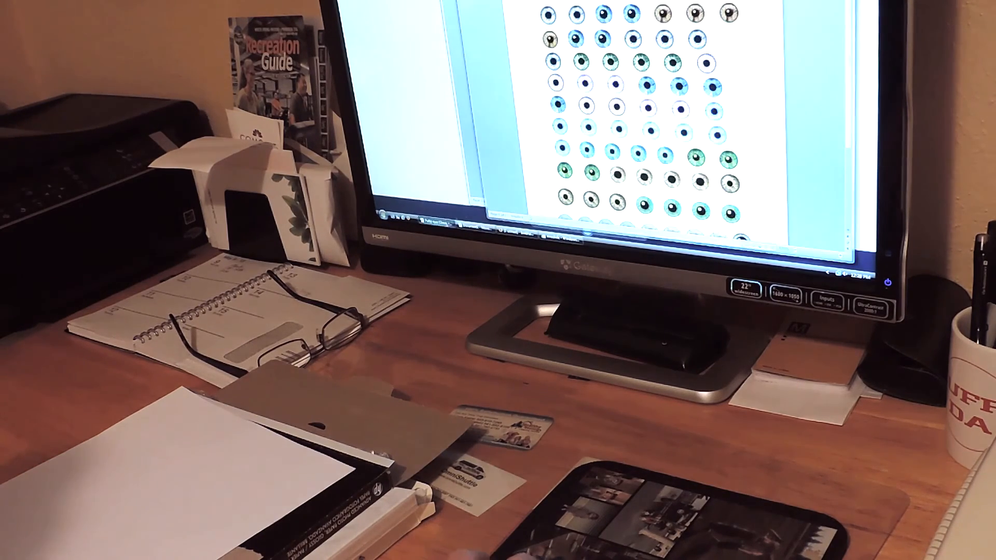
pyautogui.scroll(-1, 616, 90)
pyautogui.scroll(-4, 643, 114)
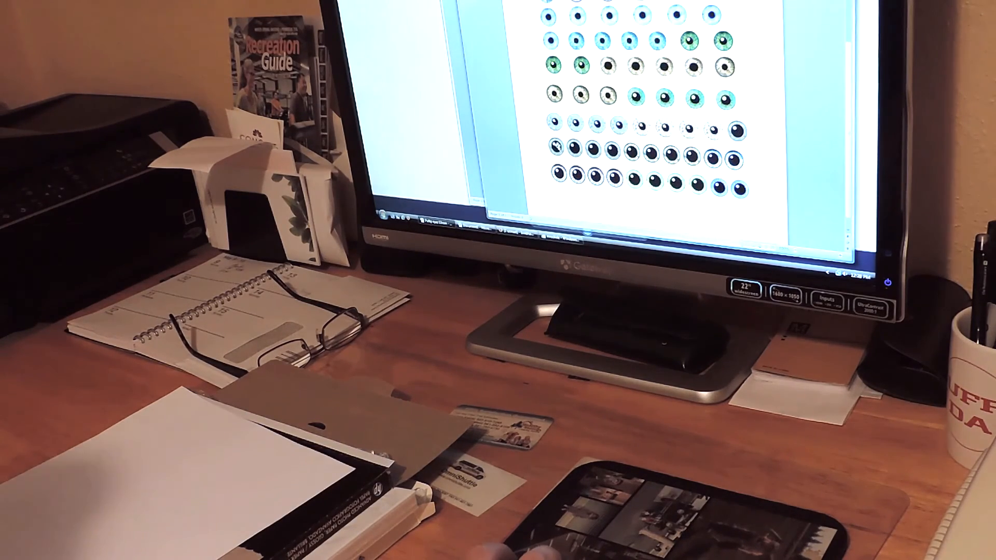
pyautogui.click(737, 190)
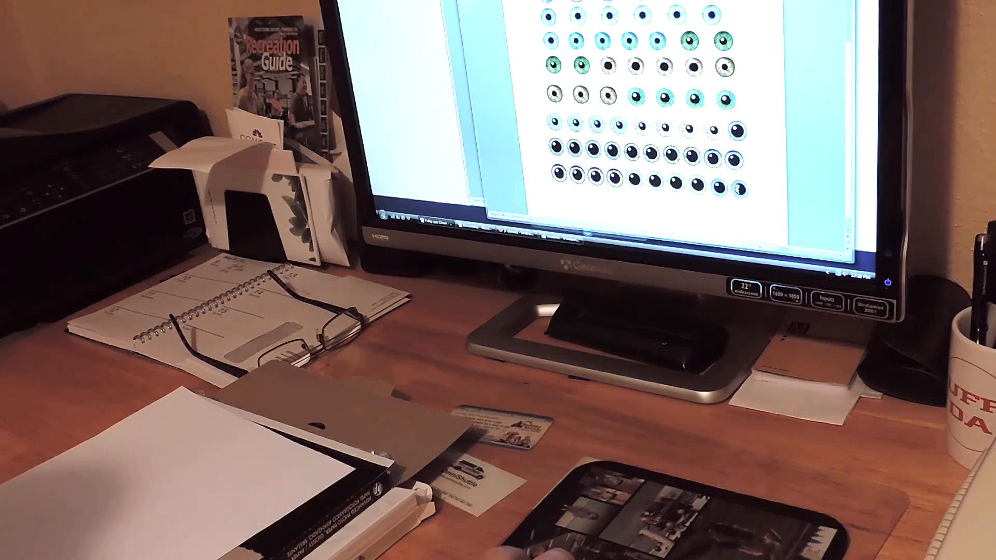
pyautogui.press('Delete')
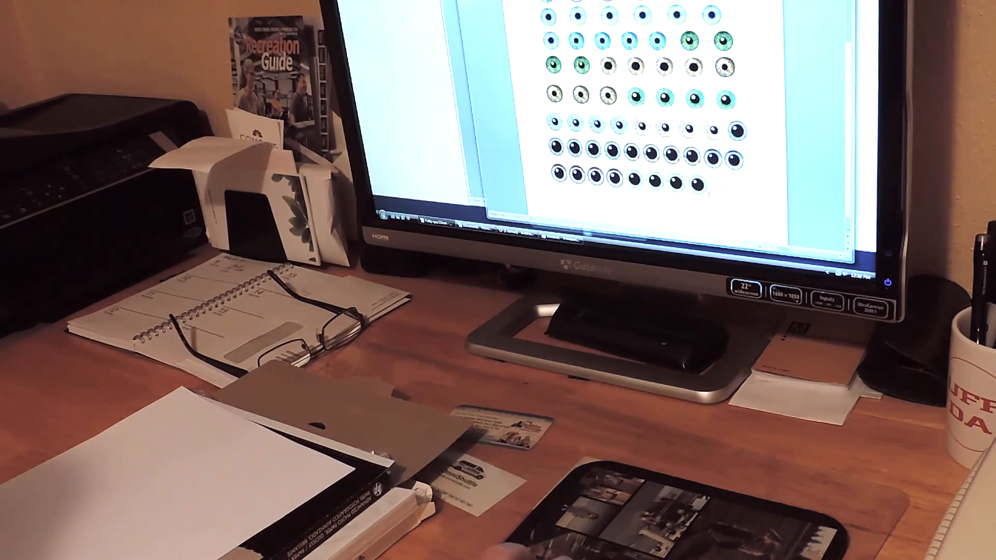
# Step: Paste the resized eye twice at the end of the eye sheet's bottom row
pyautogui.rightClick(722, 197)
pyautogui.click(740, 115)
pyautogui.rightClick(736, 199)
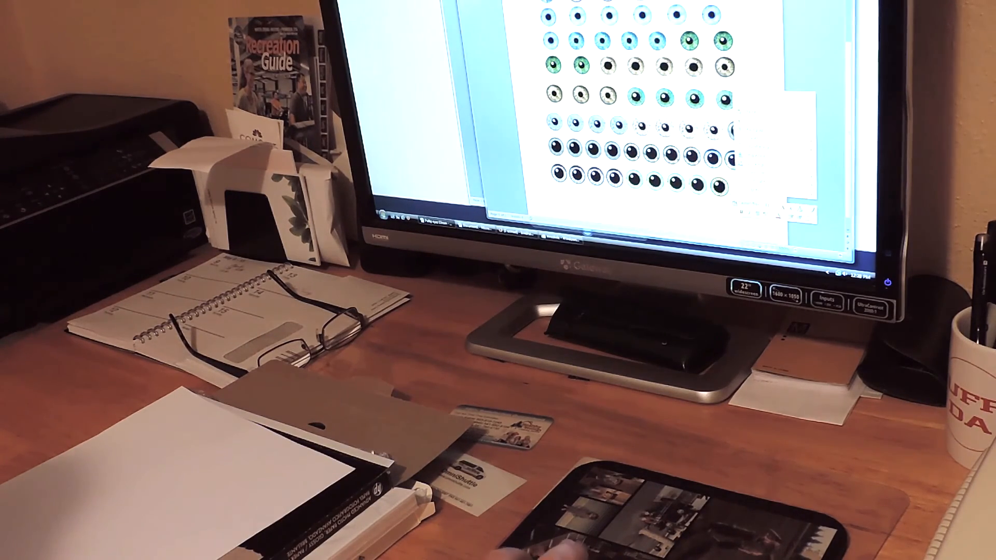
pyautogui.click(751, 113)
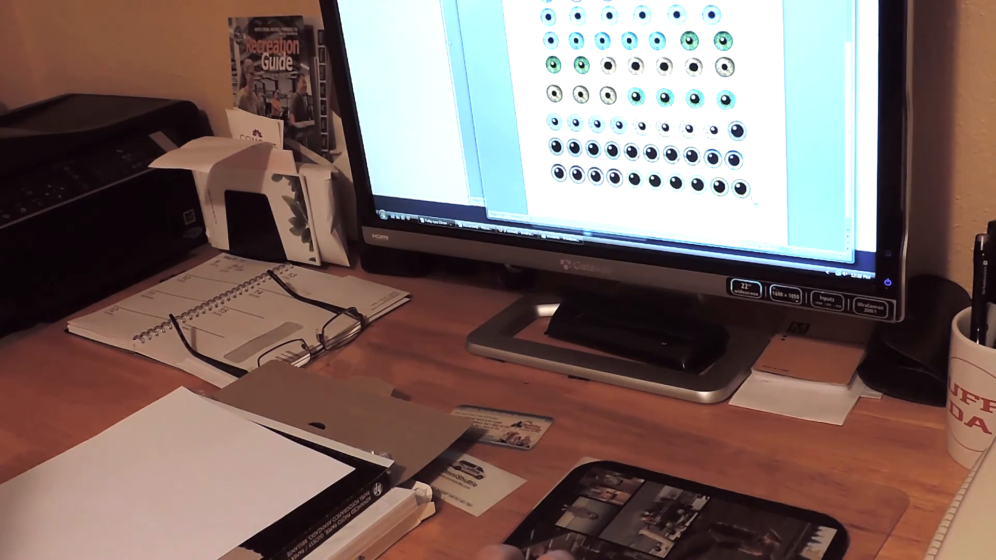
# Step: Close the temporary document, the image viewer and the webmail browser, leaving the eye sheet open
pyautogui.click(474, 228)
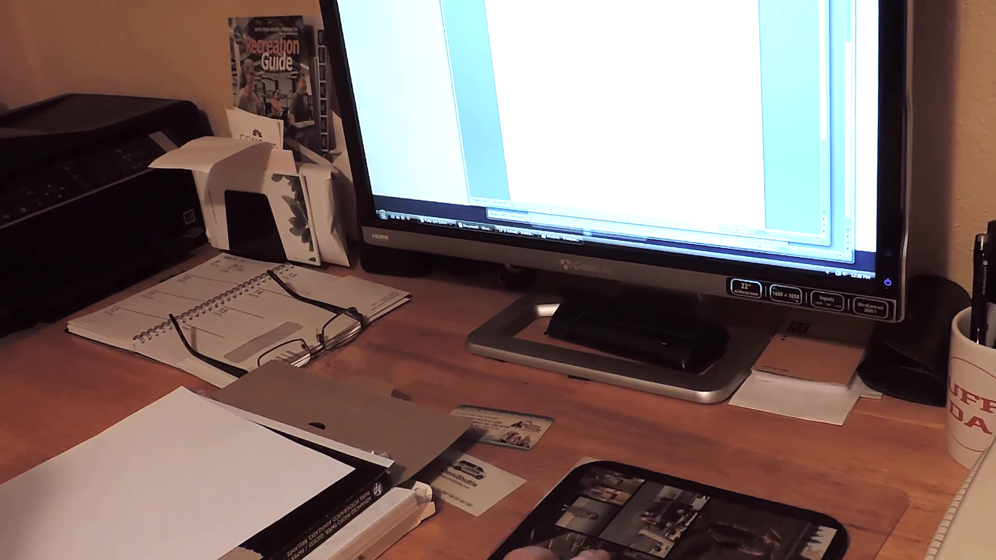
pyautogui.hotkey('alt', 'F4')
pyautogui.click(569, 86)
pyautogui.click(516, 233)
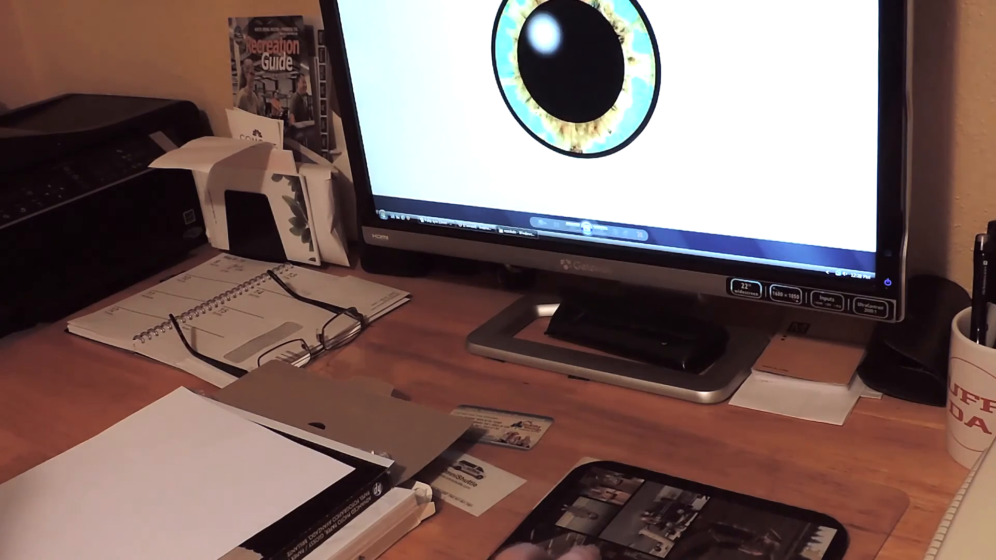
pyautogui.hotkey('alt', 'F4')
pyautogui.click(475, 228)
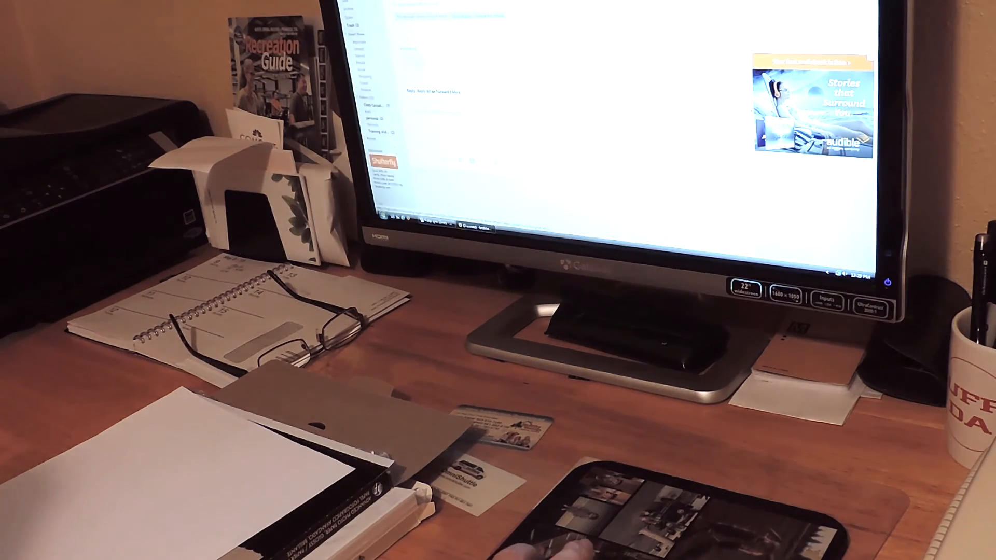
pyautogui.hotkey('alt', 'F4')
pyautogui.moveTo(648, 19); pyautogui.dragTo(622, 1)
pyautogui.scroll(5, 612, 104)
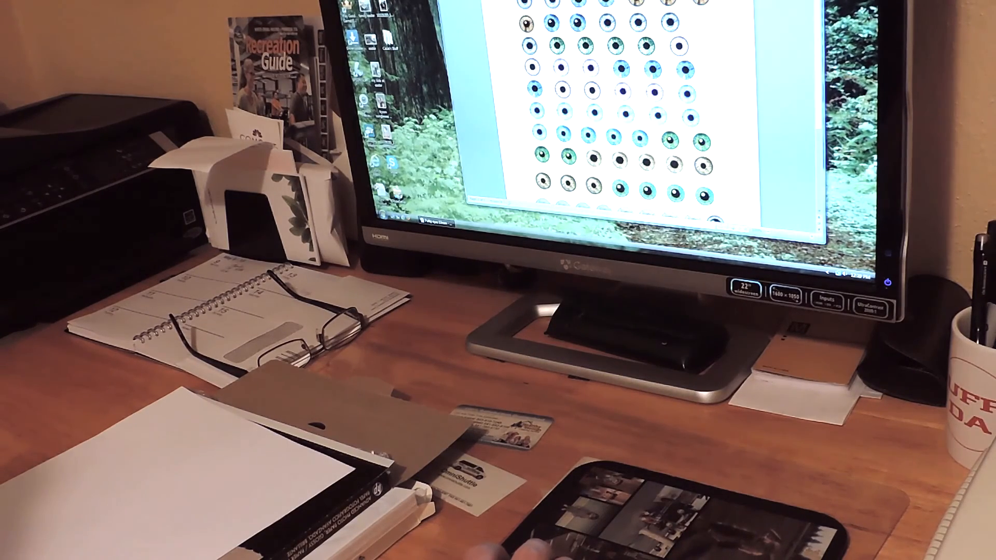
# Step: Adjust the Epson printer's properties, choosing the fourth preset, and print the eye sheet
pyautogui.click(440, 1)
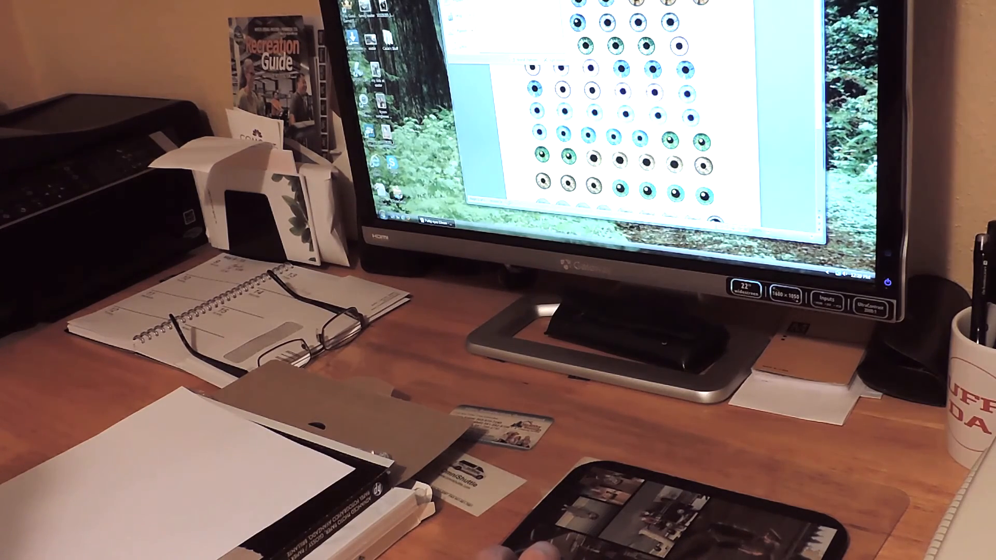
pyautogui.click(456, 2)
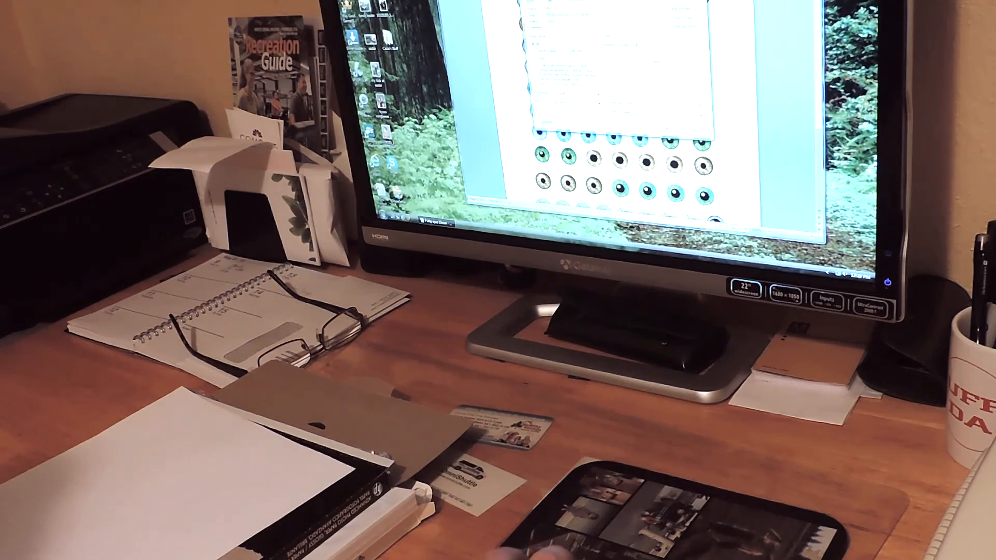
pyautogui.click(679, 1)
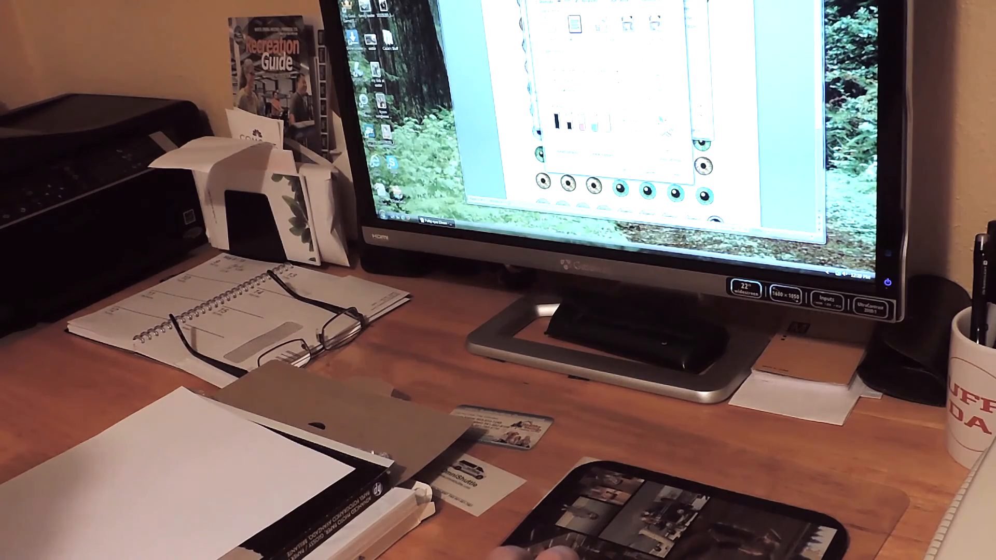
pyautogui.click(655, 24)
pyautogui.click(591, 89)
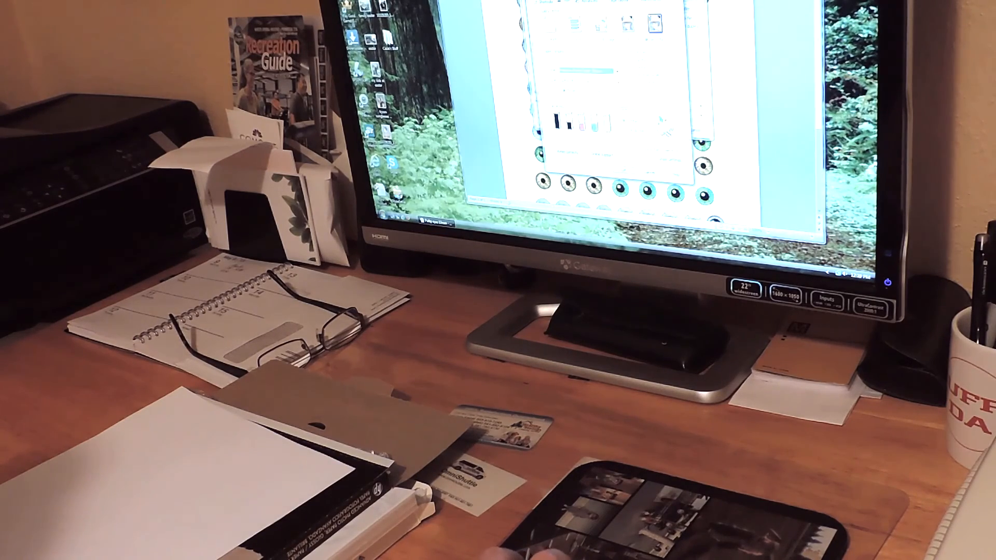
pyautogui.click(624, 171)
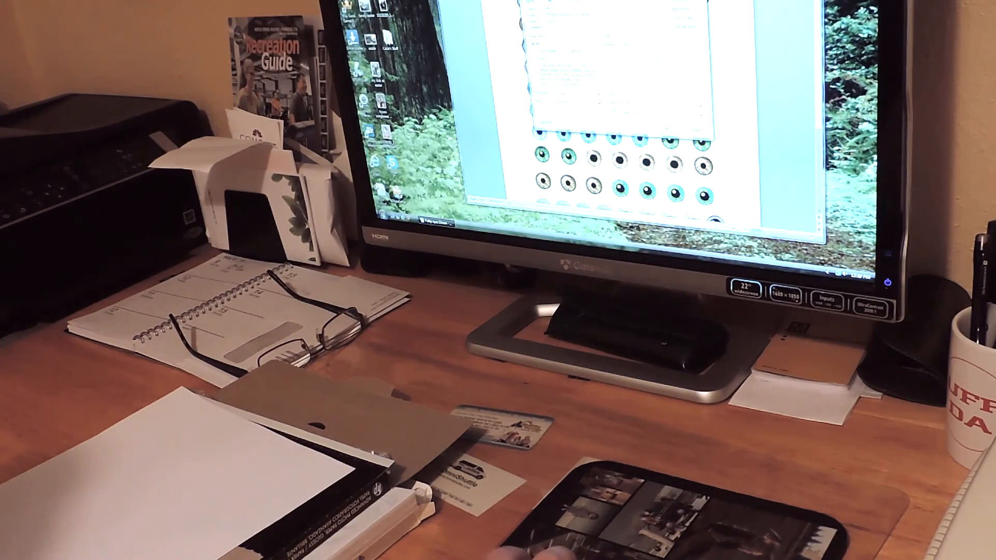
pyautogui.click(668, 129)
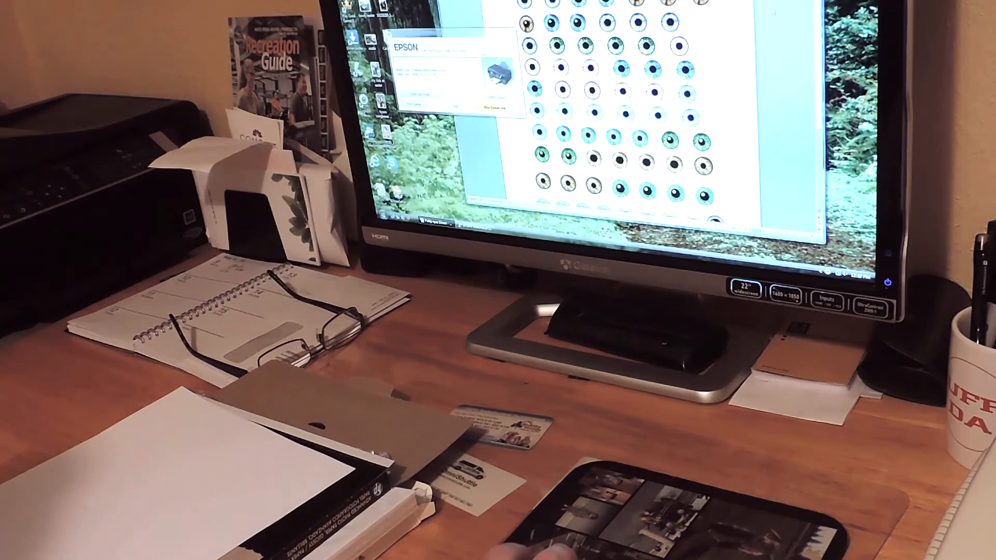